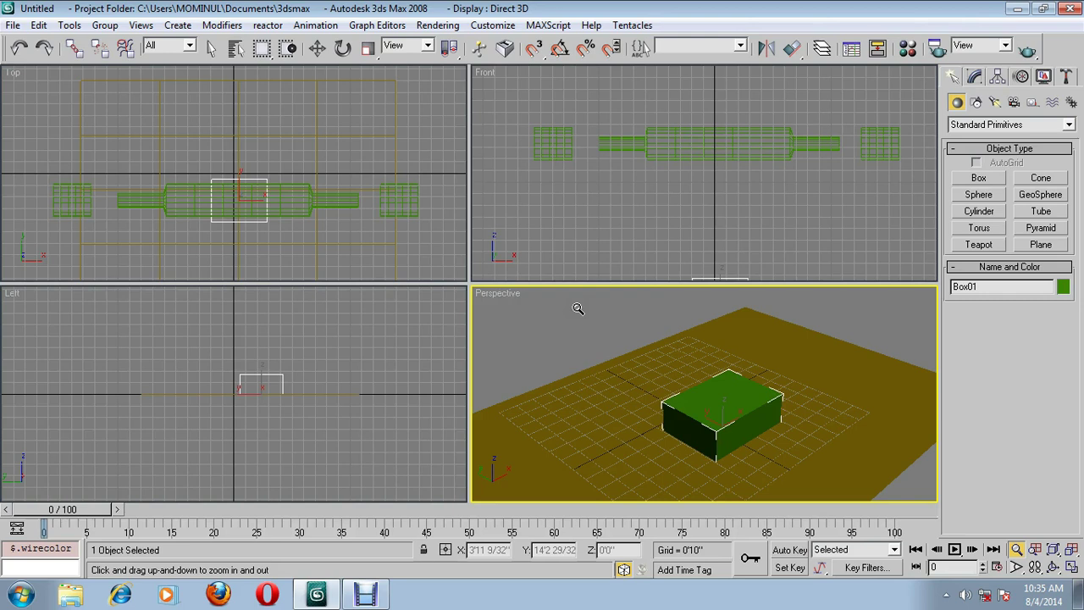
# Zoom the Perspective view onto the rolling pin and plane, then maximize it with Alt+W.
pyautogui.moveTo(631, 373); pyautogui.dragTo(661, 412)
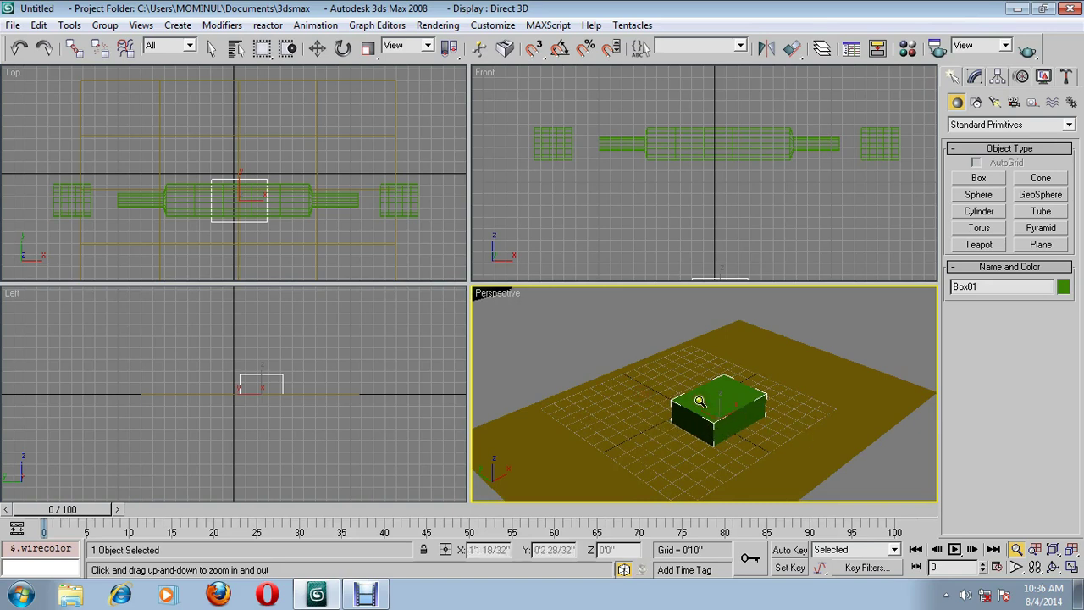
pyautogui.scroll(5, 700, 423)
pyautogui.scroll(3, 632, 405)
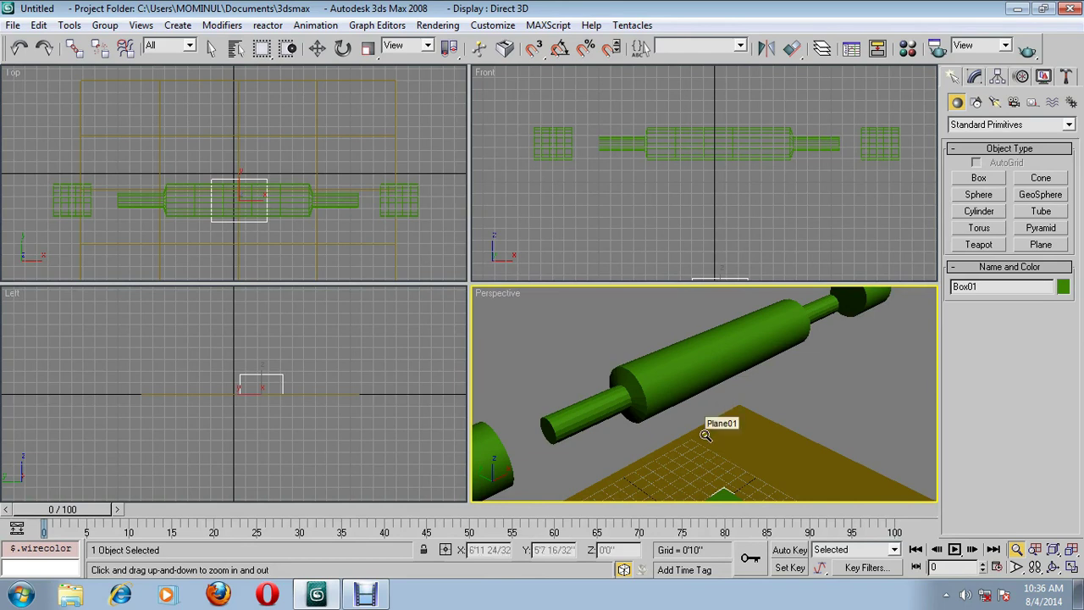
pyautogui.hotkey('alt', 'w')
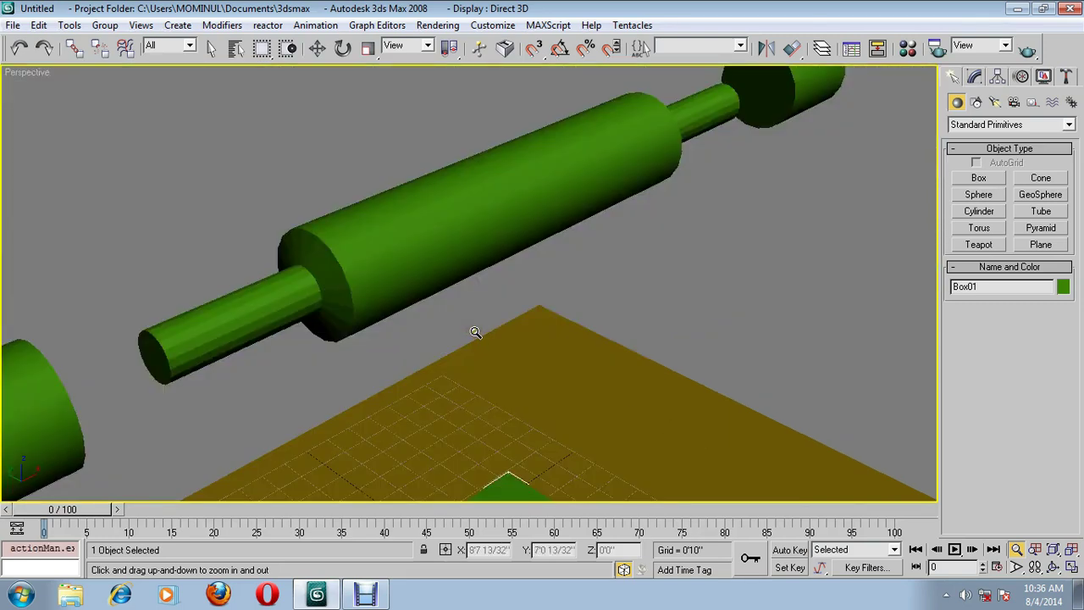
# Switch to the Front view zoomed in on the rolling pin and box, ready to draw a Line.
pyautogui.press('f')
pyautogui.moveTo(450, 317); pyautogui.dragTo(443, 361)
pyautogui.click(976, 101)
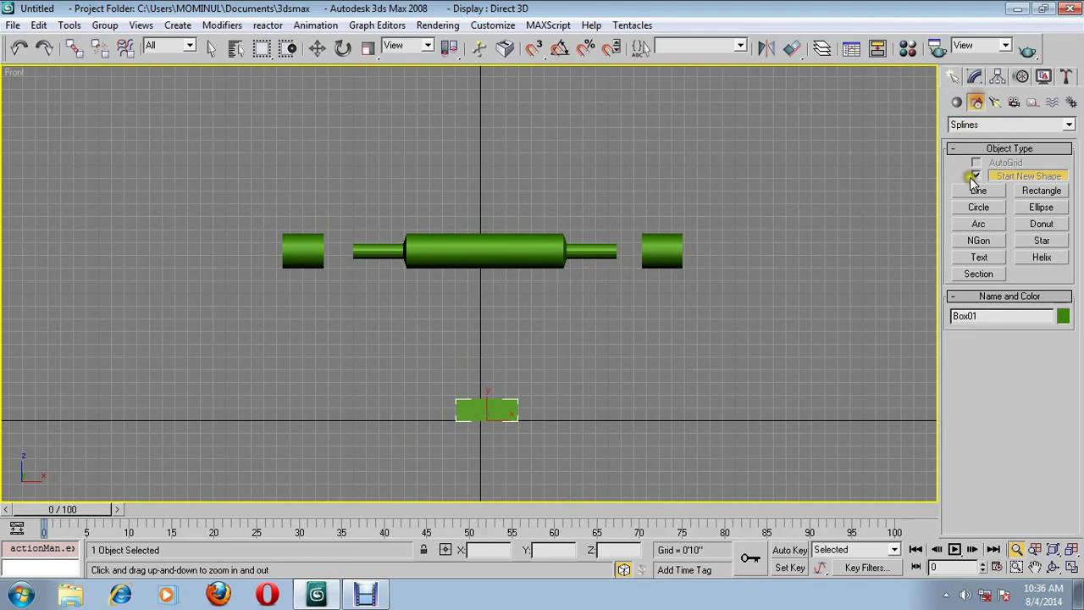
pyautogui.click(978, 190)
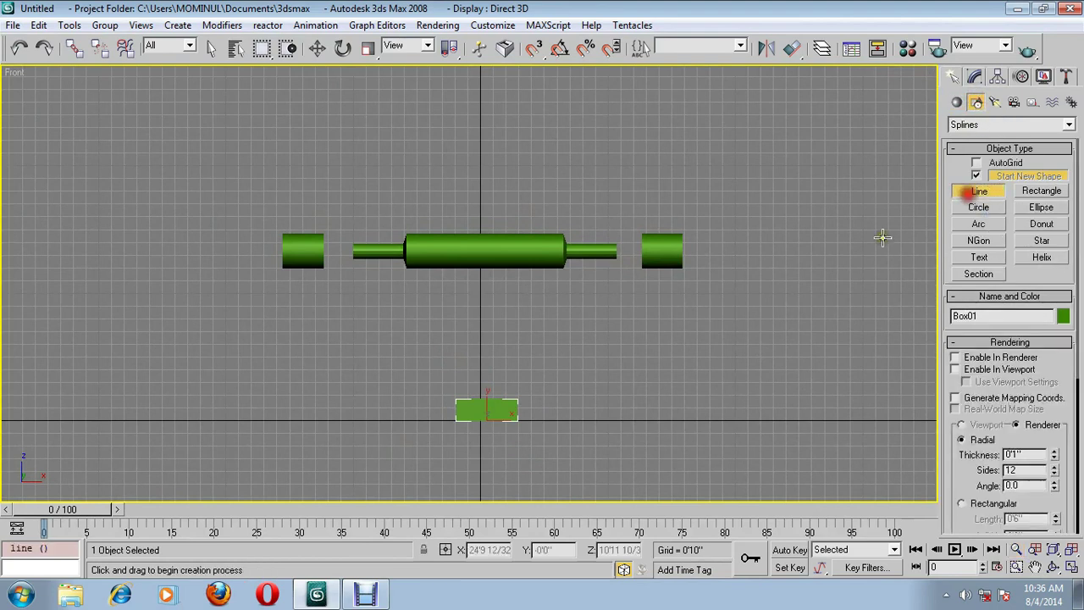
pyautogui.click(1016, 550)
pyautogui.moveTo(682, 440); pyautogui.dragTo(542, 306)
pyautogui.click(968, 192)
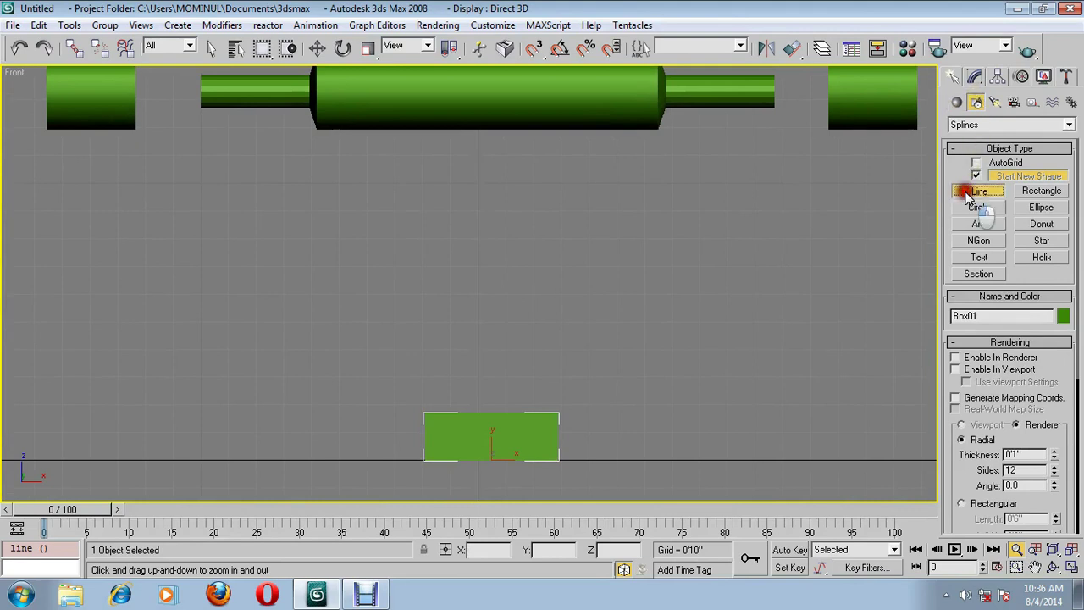
# Draw a curved rope spline from just below the rolling pin down and around the box.
pyautogui.click(473, 137)
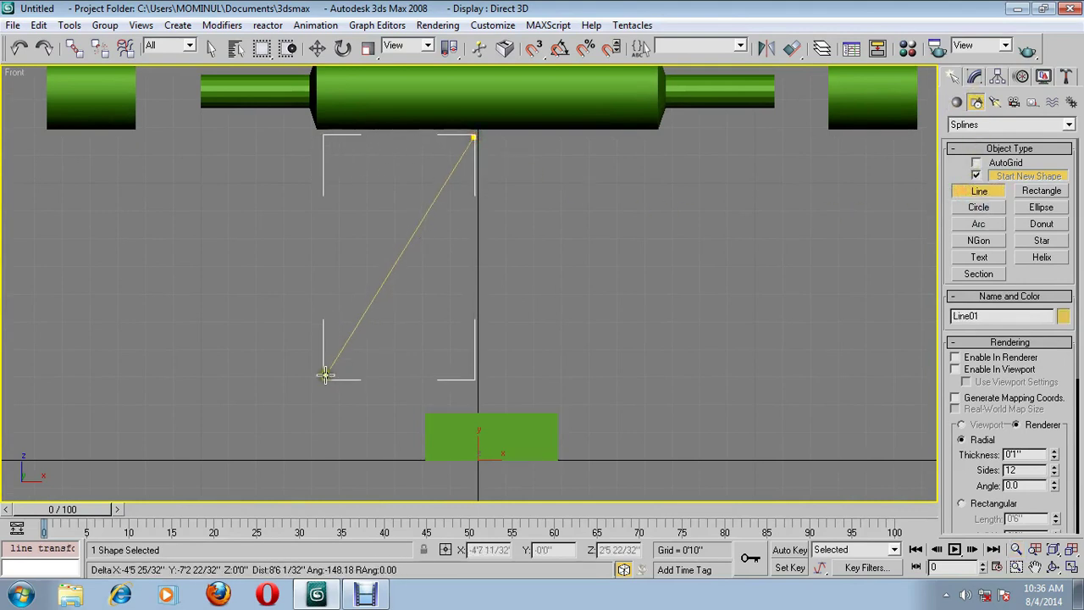
pyautogui.click(343, 303)
pyautogui.click(327, 406)
pyautogui.moveTo(376, 447); pyautogui.dragTo(405, 447)
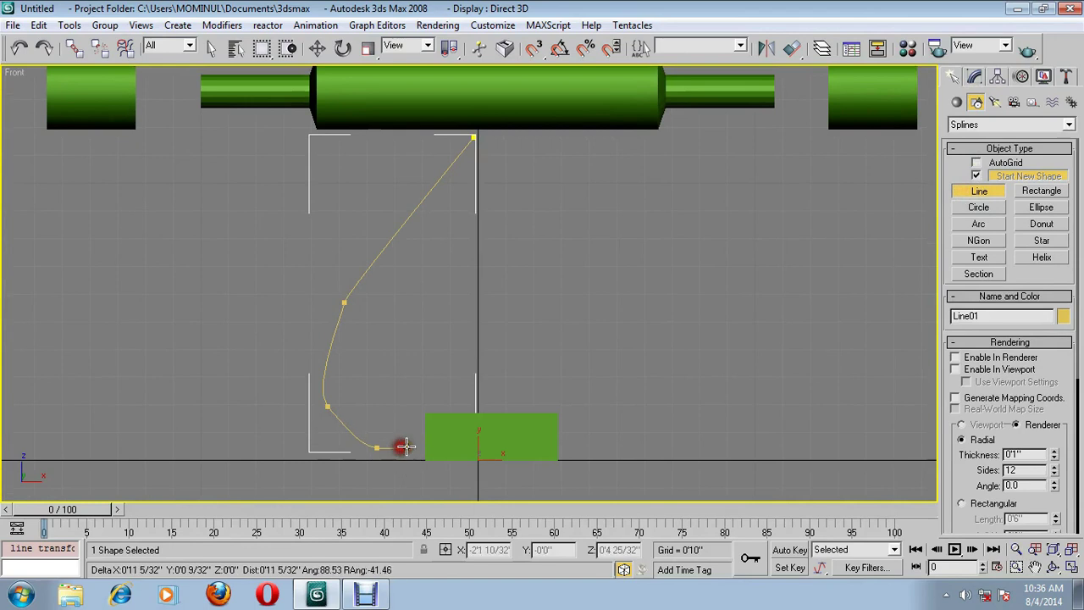
pyautogui.click(486, 443)
pyautogui.moveTo(615, 428); pyautogui.dragTo(621, 401)
pyautogui.click(576, 342)
pyautogui.moveTo(465, 334); pyautogui.dragTo(467, 355)
pyautogui.click(477, 412)
pyautogui.rightClick(484, 404)
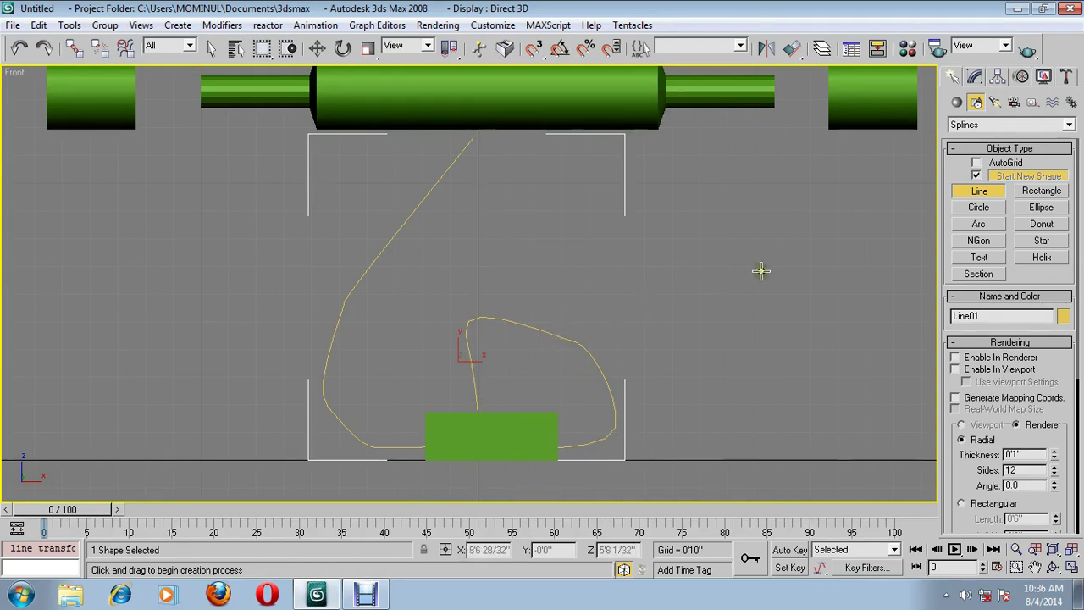
pyautogui.click(975, 76)
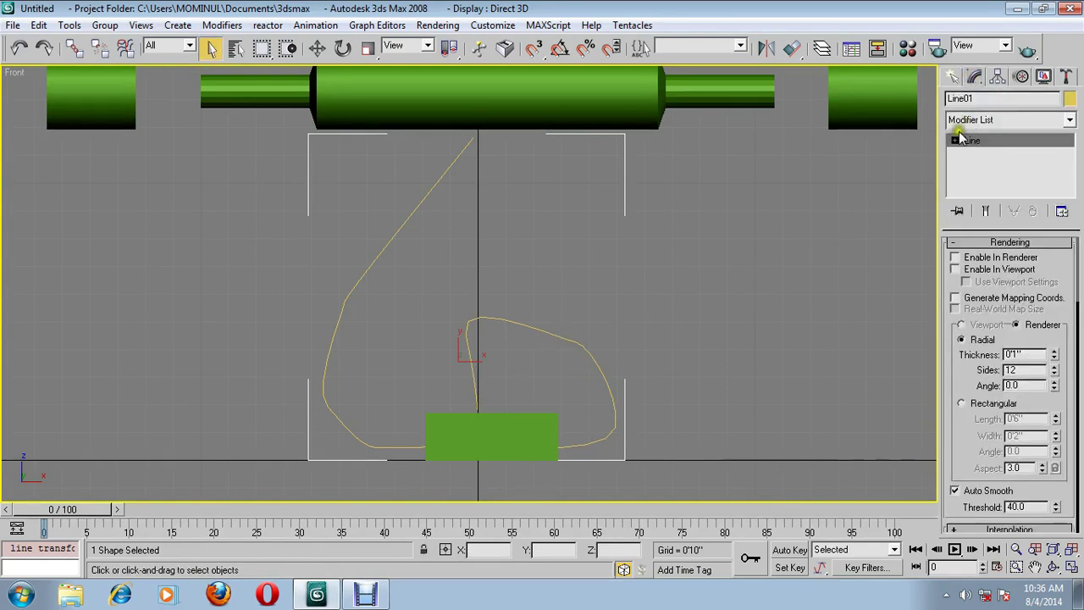
# At Vertex level, select the rope's lower points in the Left view for moving.
pyautogui.click(980, 153)
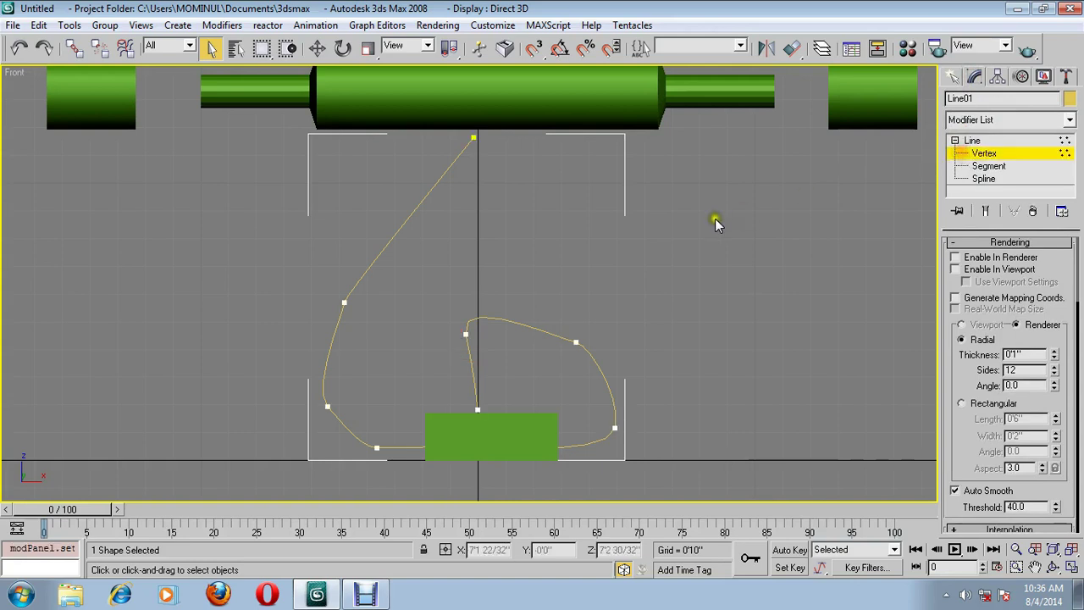
pyautogui.press('l')
pyautogui.moveTo(484, 268); pyautogui.dragTo(415, 344, button='middle')
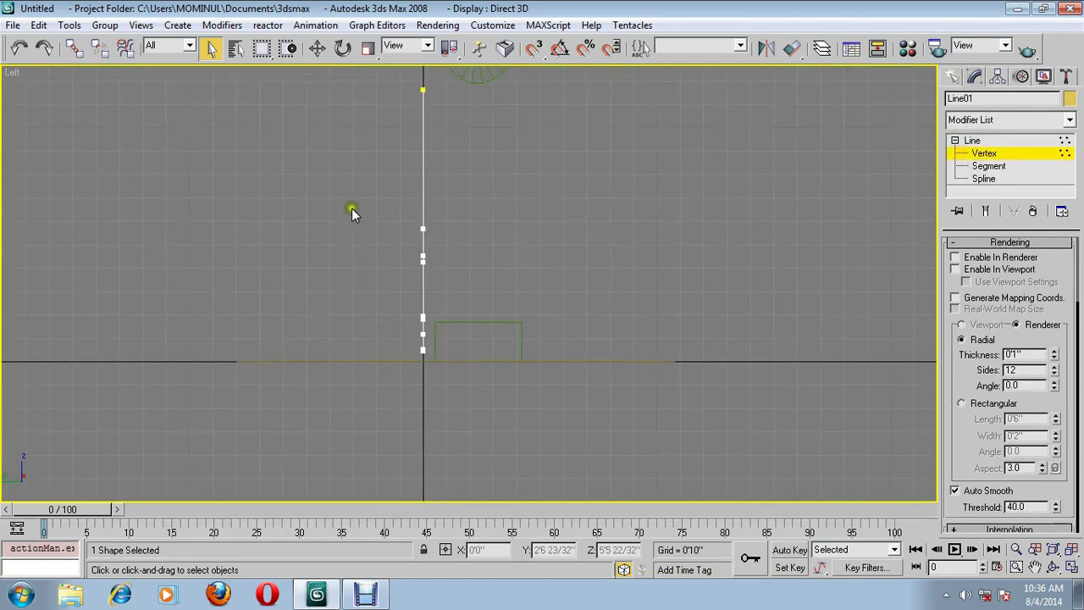
pyautogui.moveTo(345, 240); pyautogui.dragTo(476, 362)
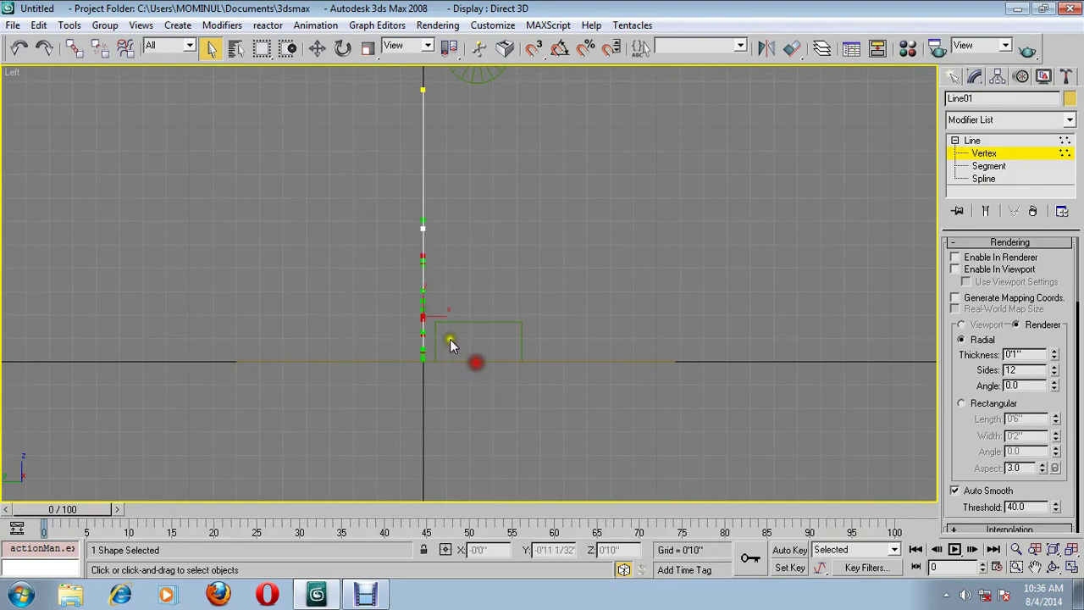
pyautogui.click(318, 49)
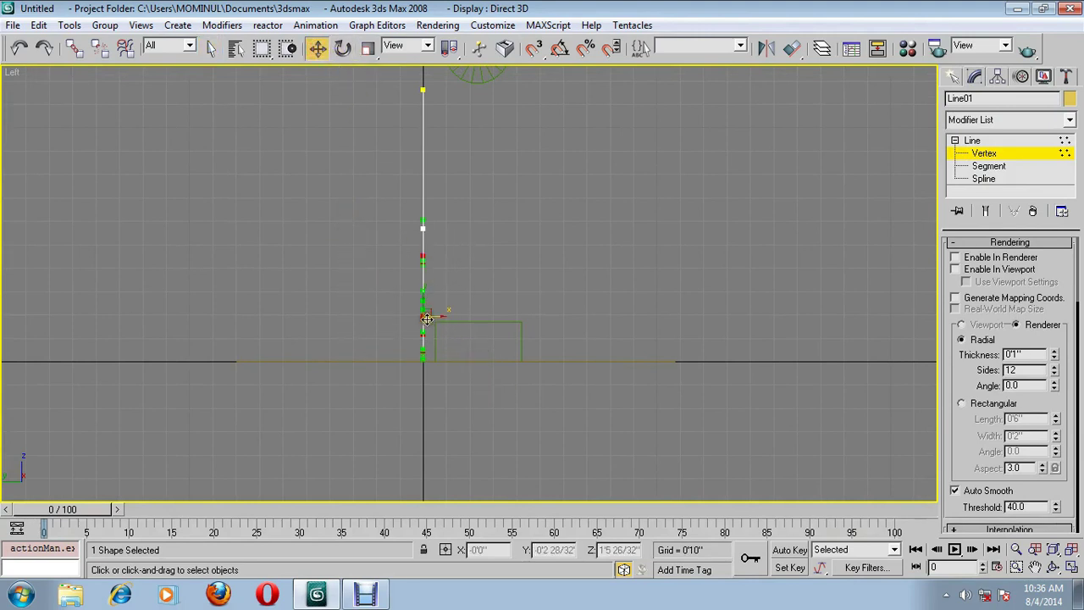
# Orbit the Perspective view around the rope and the box.
pyautogui.press('p')
pyautogui.keyDown('alt'); pyautogui.moveTo(400, 343); pyautogui.dragTo(353, 303, button='middle'); pyautogui.keyUp('alt')
pyautogui.keyDown('alt'); pyautogui.moveTo(354, 398); pyautogui.dragTo(421, 379, button='middle'); pyautogui.keyUp('alt')
# Select and move individual rope vertices around the box, orbiting to check the 3D loop.
pyautogui.click(472, 366)
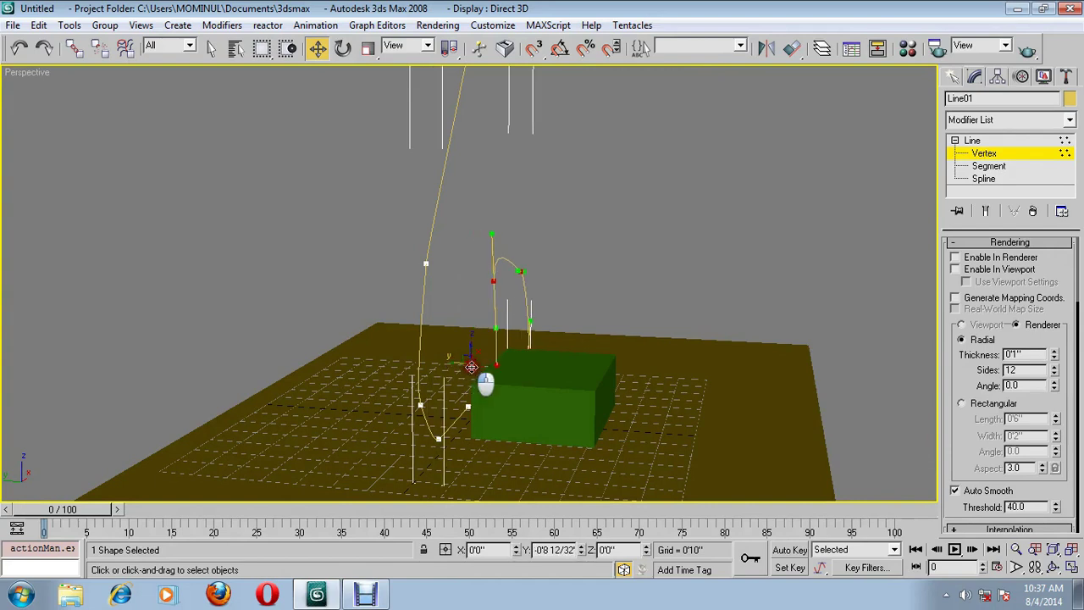
pyautogui.moveTo(480, 236); pyautogui.dragTo(542, 279)
pyautogui.click(518, 373)
pyautogui.keyDown('alt'); pyautogui.moveTo(623, 378); pyautogui.dragTo(266, 389, button='middle'); pyautogui.keyUp('alt')
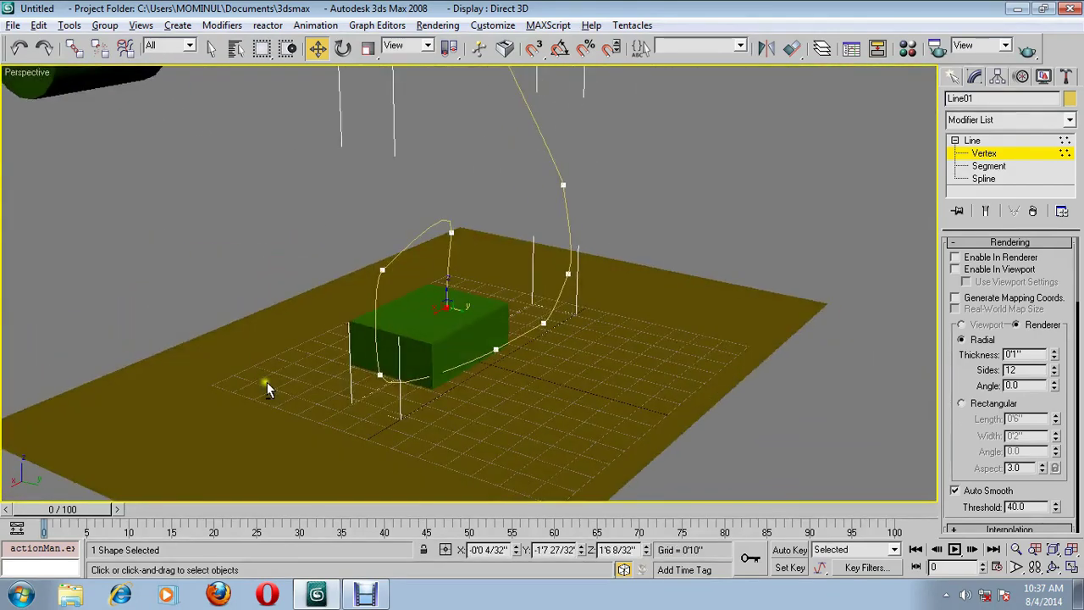
pyautogui.click(406, 386)
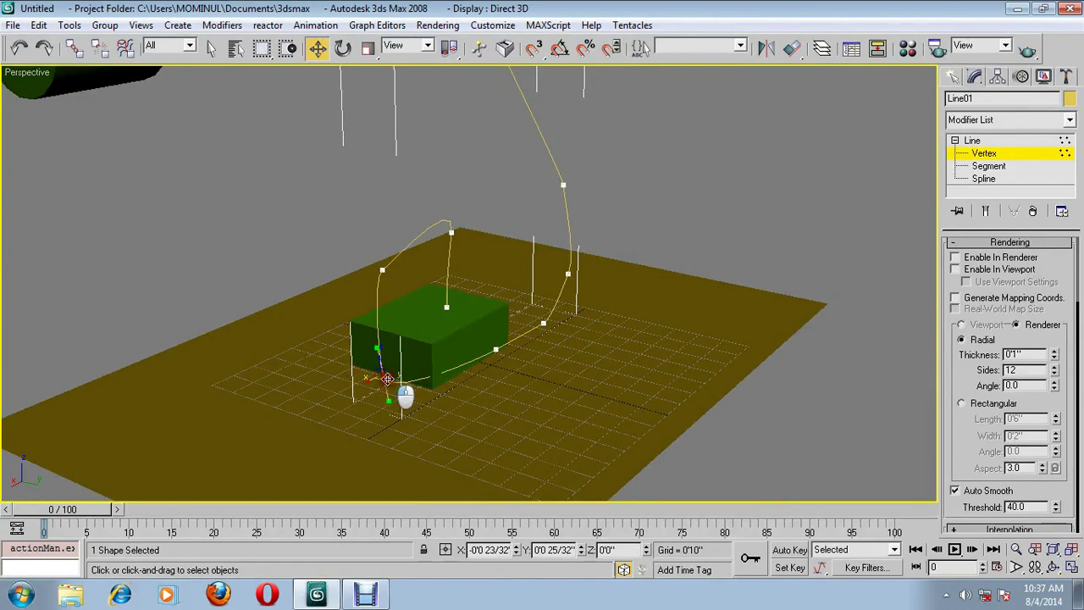
pyautogui.moveTo(406, 385); pyautogui.dragTo(416, 387)
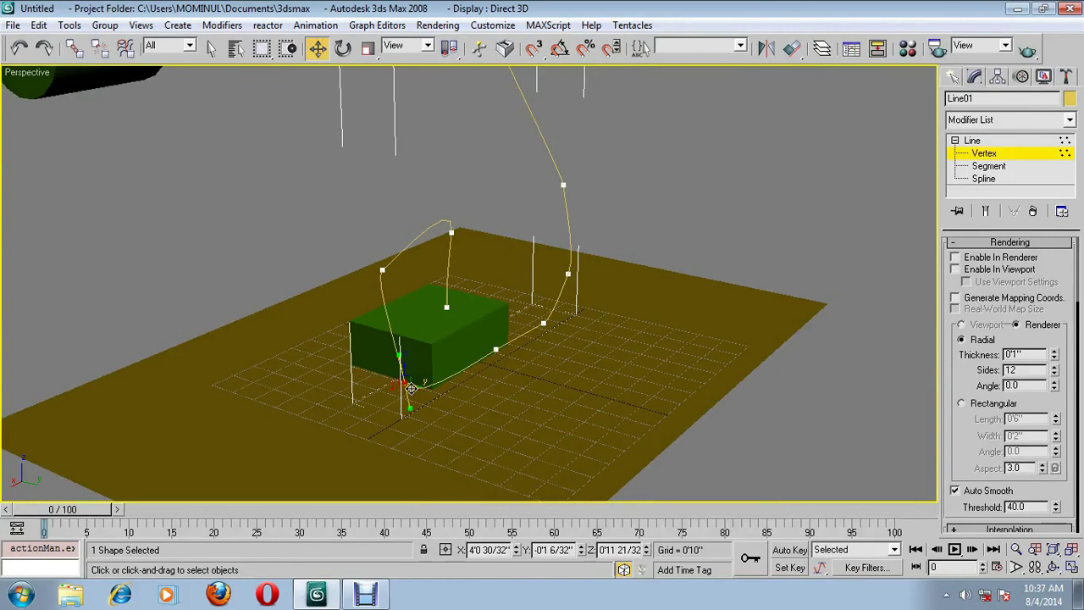
pyautogui.click(509, 354)
pyautogui.keyDown('alt'); pyautogui.moveTo(437, 401); pyautogui.dragTo(534, 414, button='middle'); pyautogui.keyUp('alt')
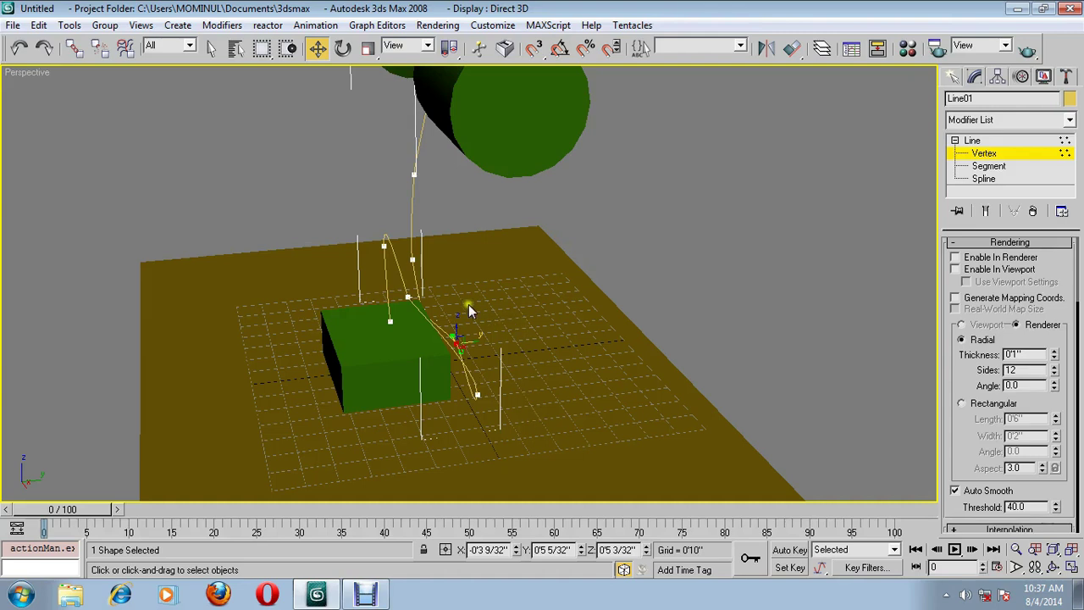
# Select all the rope's segments in the Front view and Divide them three times.
pyautogui.click(987, 166)
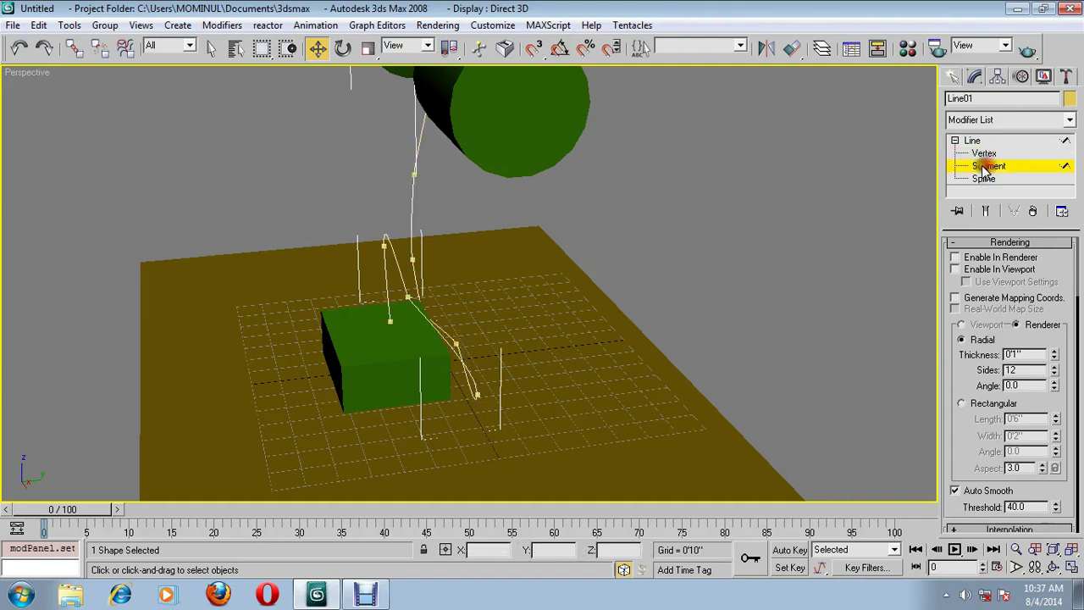
pyautogui.press('f')
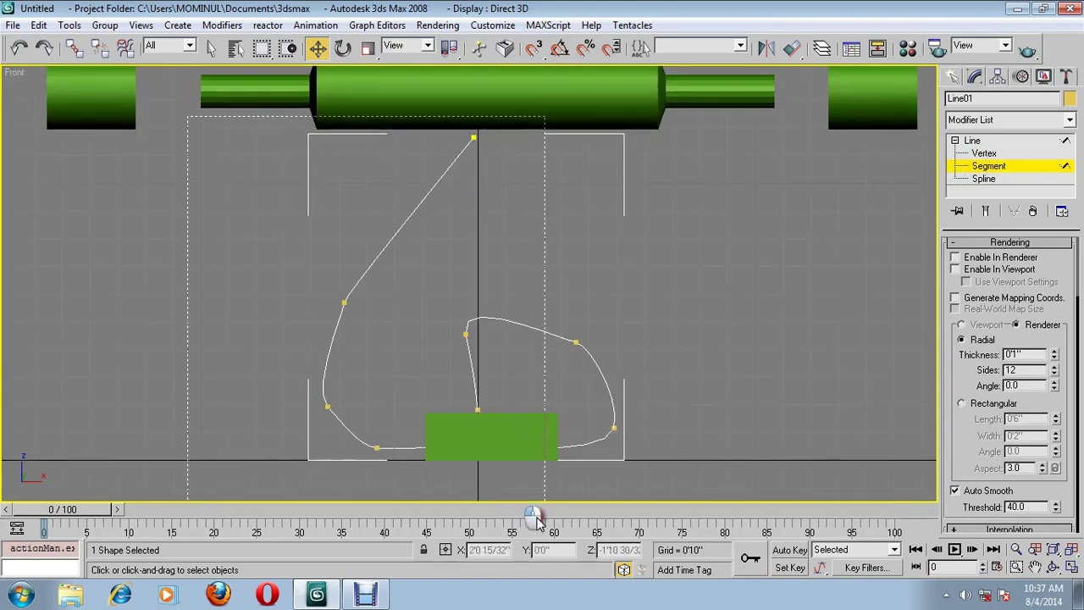
pyautogui.moveTo(720, 518); pyautogui.dragTo(721, 516)
pyautogui.moveTo(960, 448); pyautogui.dragTo(954, 29)
pyautogui.scroll(-5, 1029, 466)
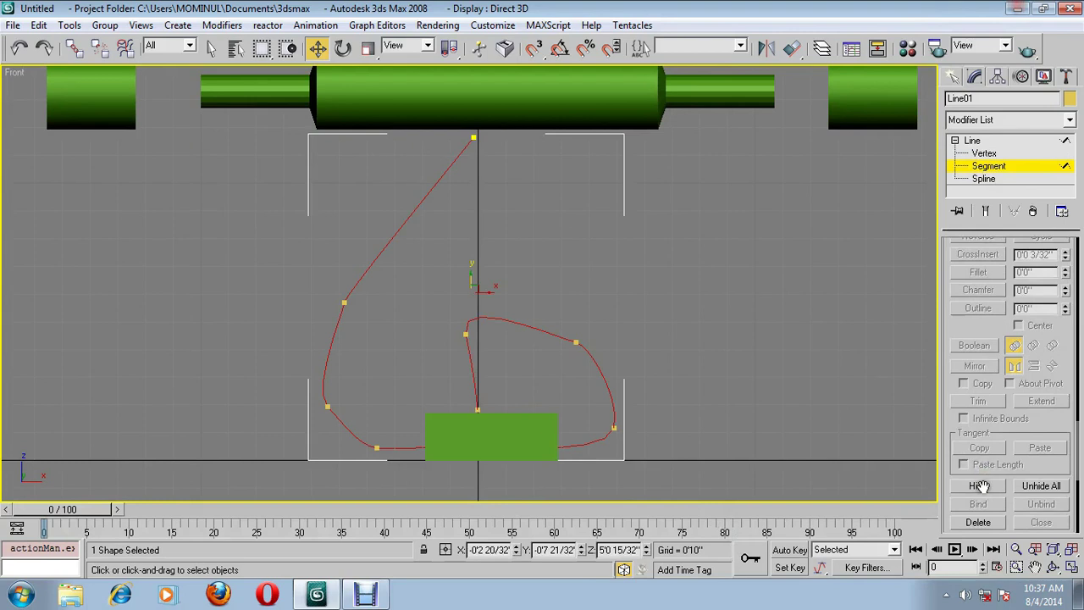
pyautogui.scroll(-5, 1028, 432)
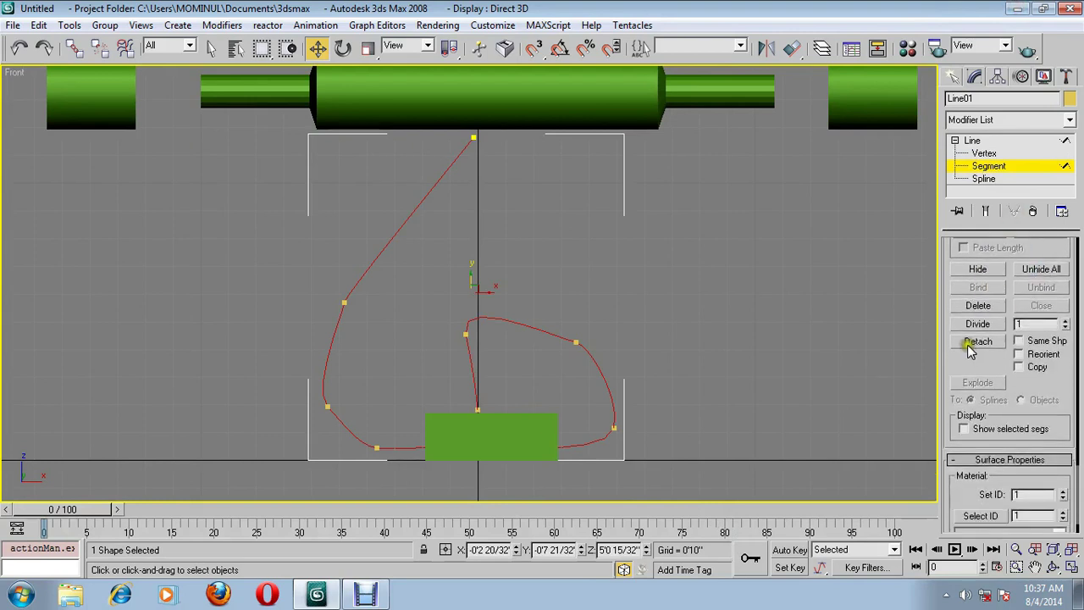
pyautogui.click(976, 325)
pyautogui.click(976, 324)
pyautogui.click(975, 324)
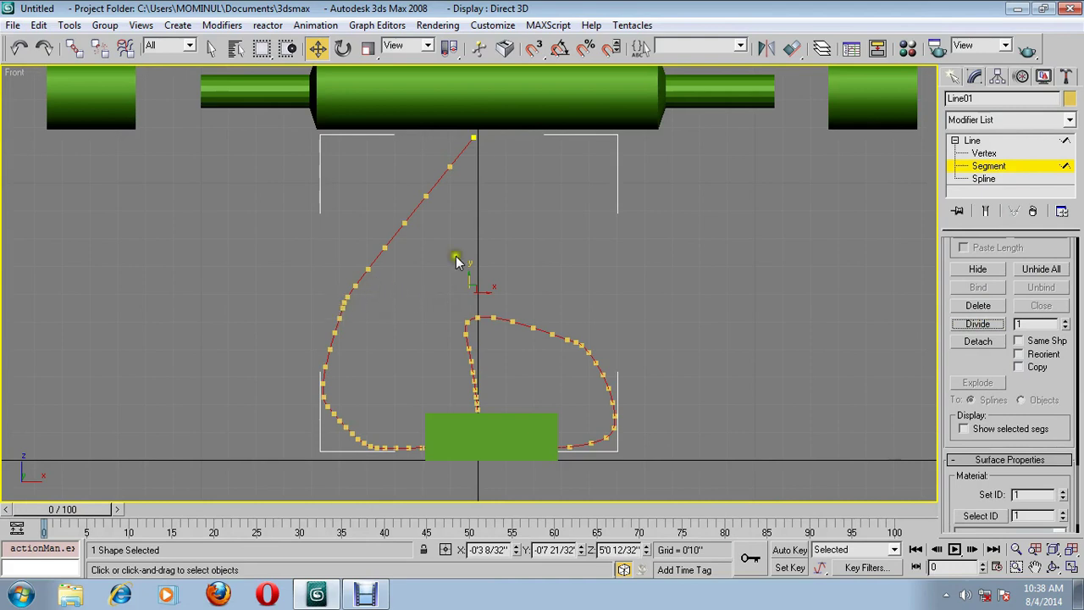
# Set the Divide count to 10.
pyautogui.doubleClick(1024, 323)
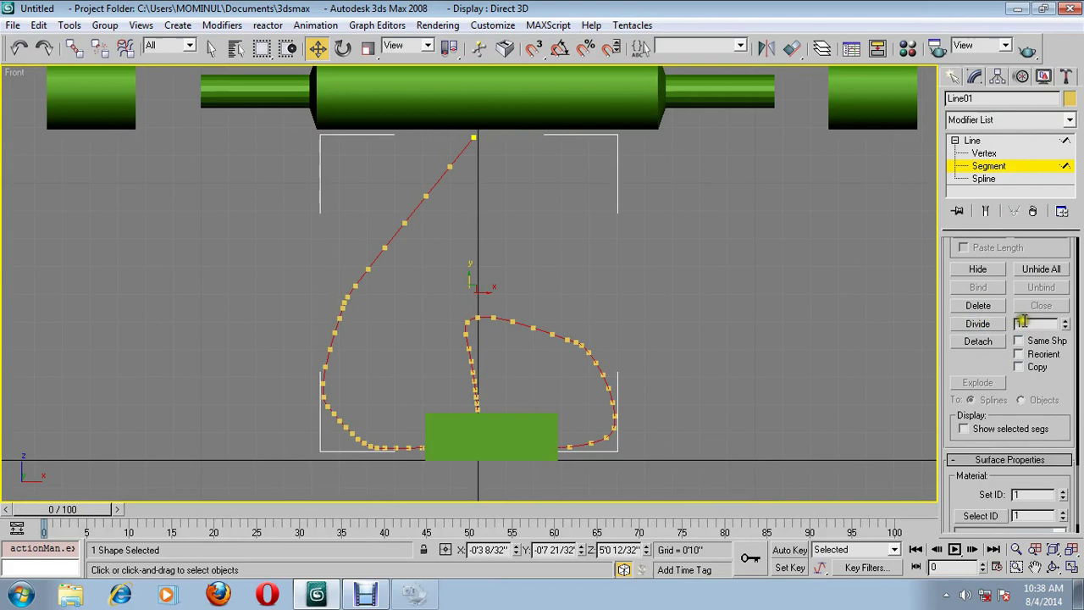
pyautogui.write('10')
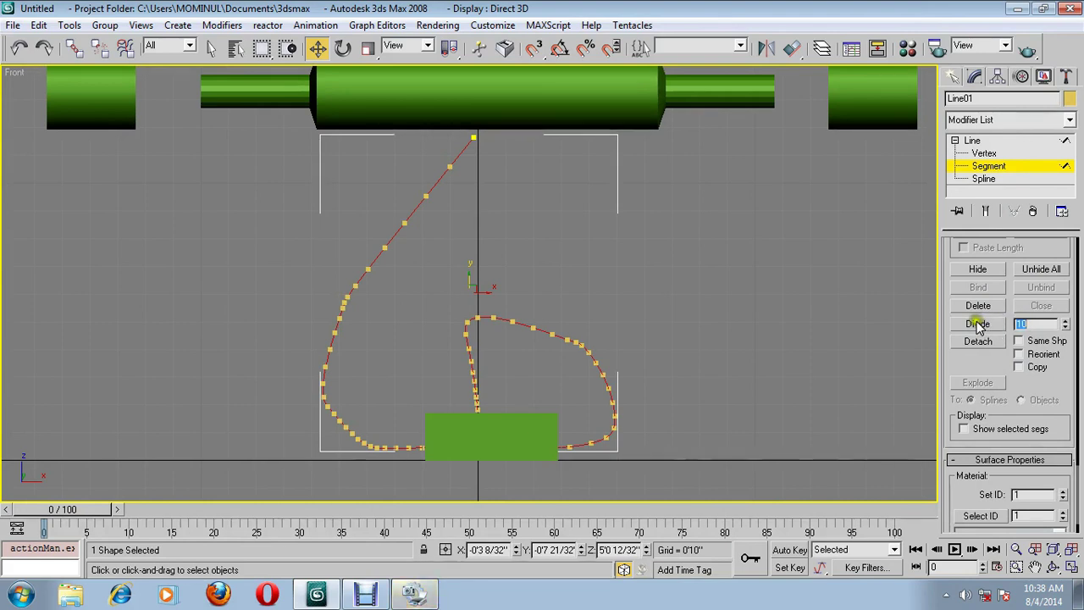
pyautogui.scroll(1, 1001, 360)
pyautogui.scroll(2, 1001, 360)
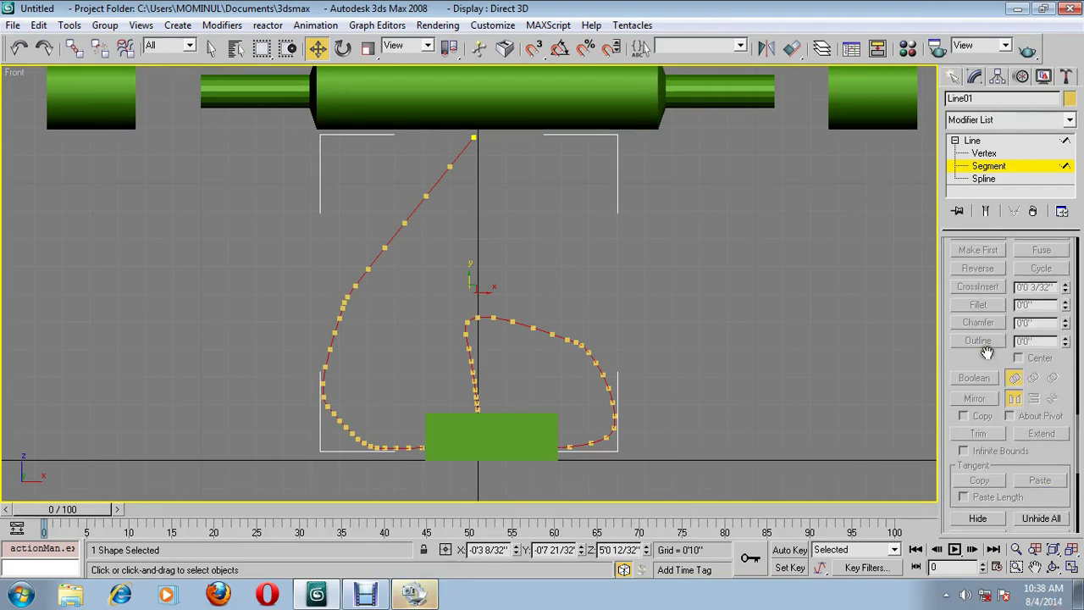
pyautogui.scroll(2, 990, 352)
pyautogui.scroll(4, 1033, 273)
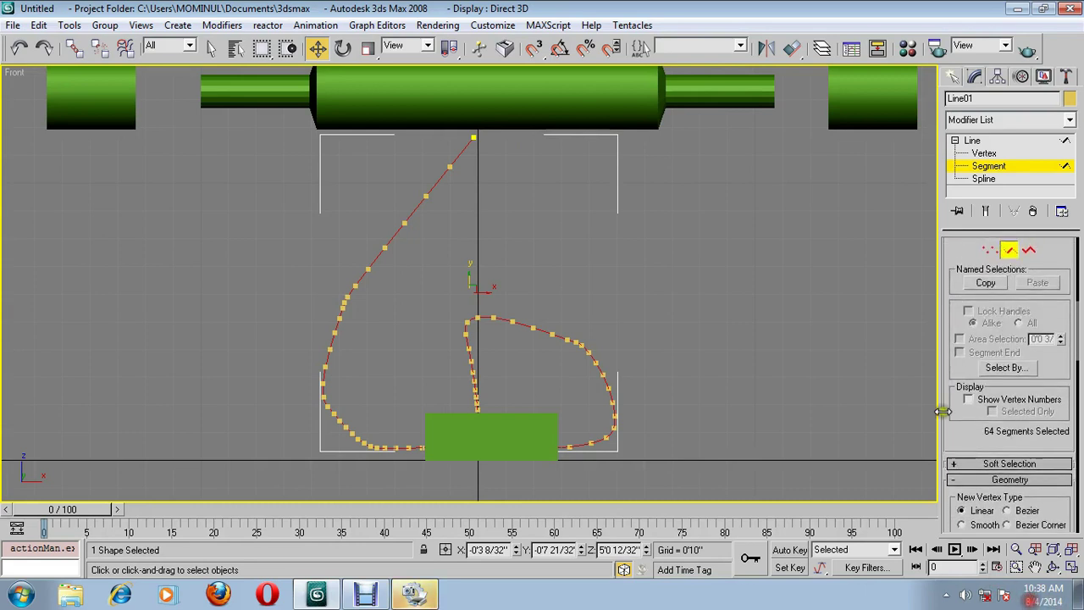
pyautogui.scroll(2, 953, 304)
pyautogui.scroll(5, 953, 305)
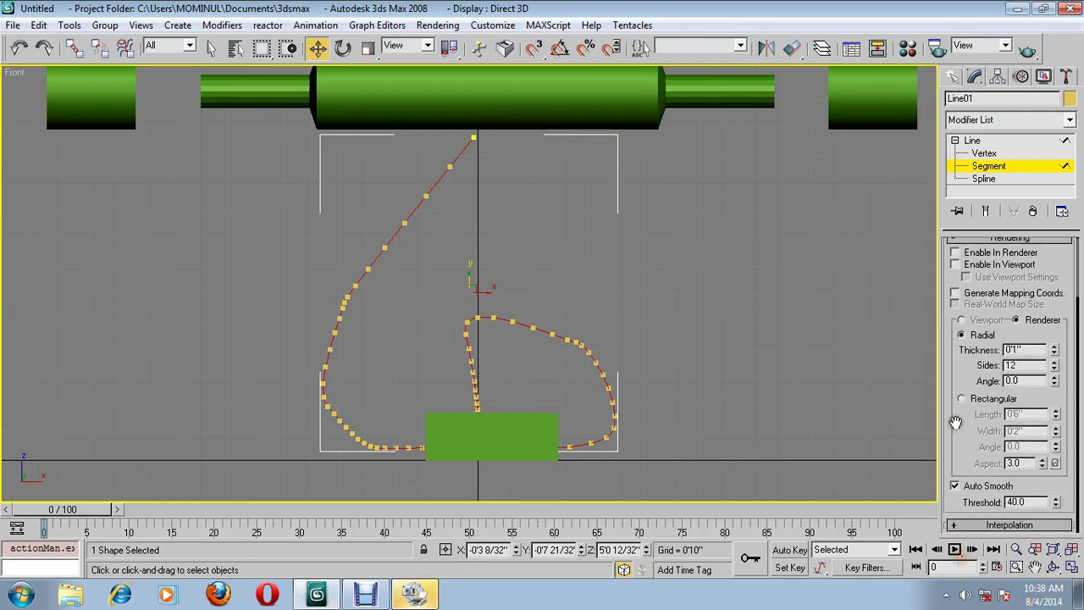
# Make the rope renderable and shown in the viewport as a much thicker tube.
pyautogui.click(956, 262)
pyautogui.click(955, 273)
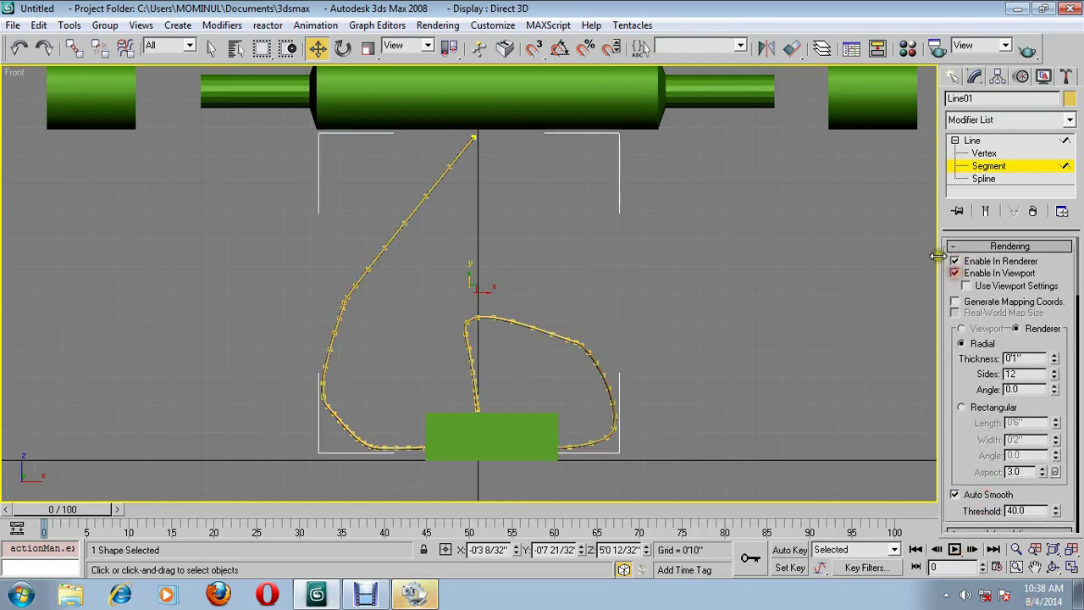
pyautogui.moveTo(1056, 359); pyautogui.dragTo(1011, 240)
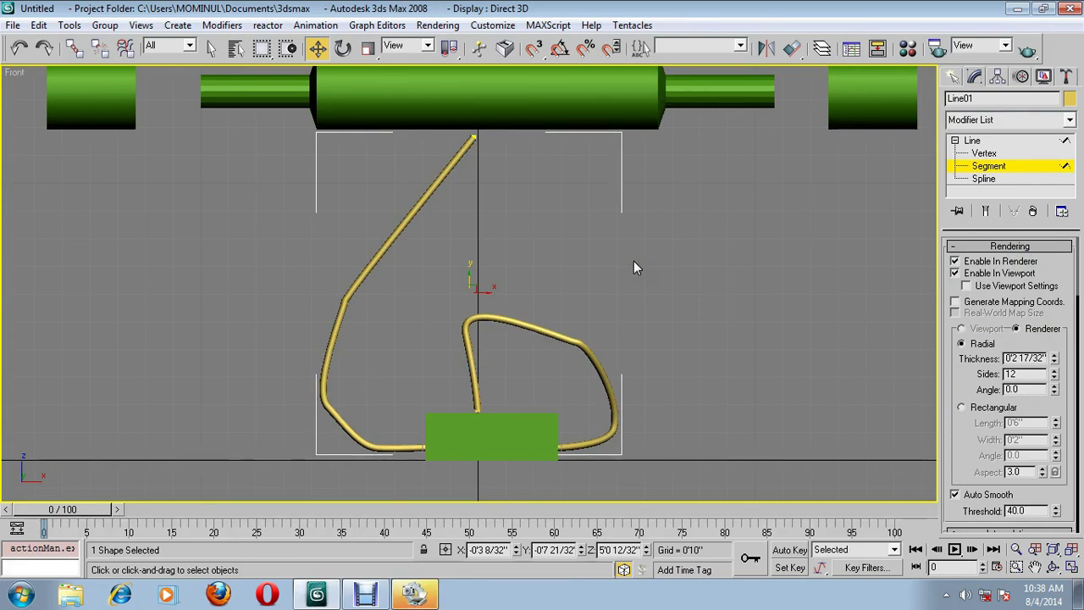
# Zoom out, leave Segment mode, and marquee-select the three top cylinders.
pyautogui.click(1016, 549)
pyautogui.moveTo(737, 354); pyautogui.dragTo(765, 327)
pyautogui.click(973, 166)
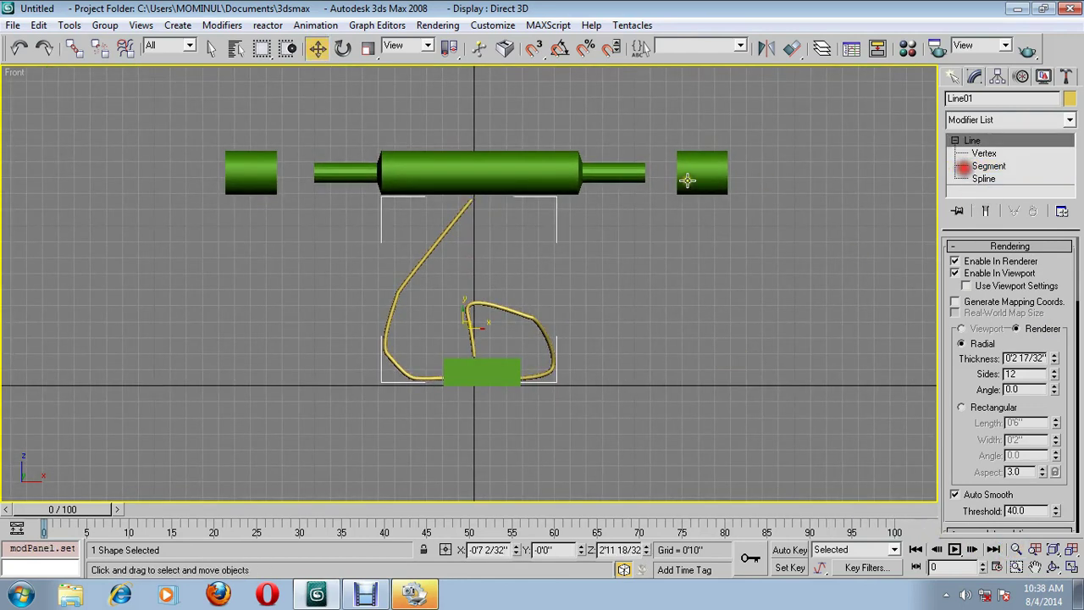
pyautogui.click(216, 51)
pyautogui.moveTo(205, 134); pyautogui.dragTo(731, 174)
# Add Box01 and Plane01 to the selection and create a reactor Rigid Body Collection.
pyautogui.keyDown('ctrl'); pyautogui.click(510, 373); pyautogui.keyUp('ctrl')
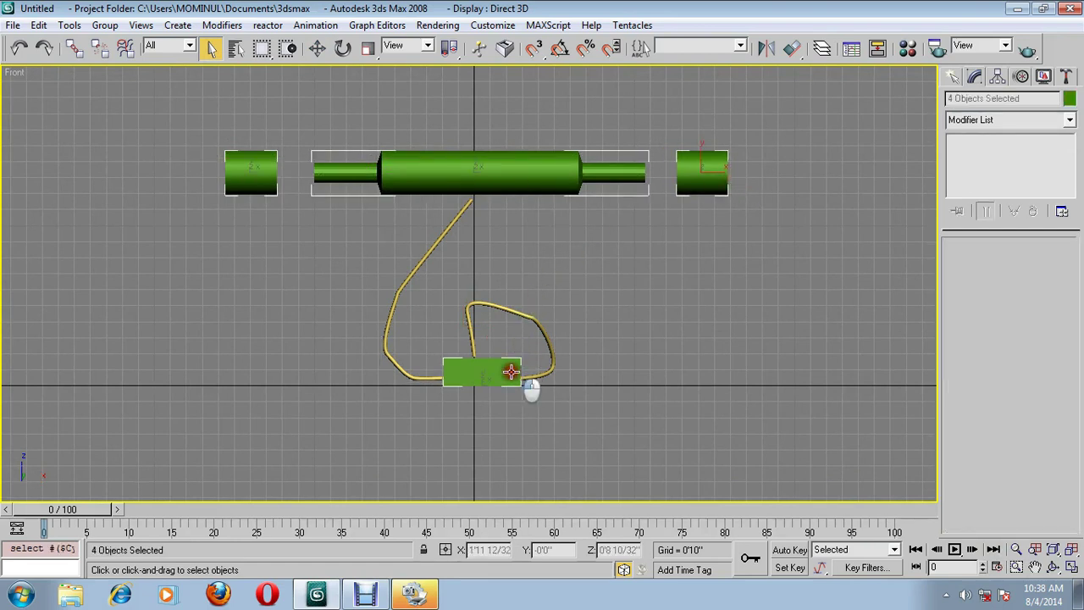
pyautogui.moveTo(592, 345); pyautogui.dragTo(644, 409)
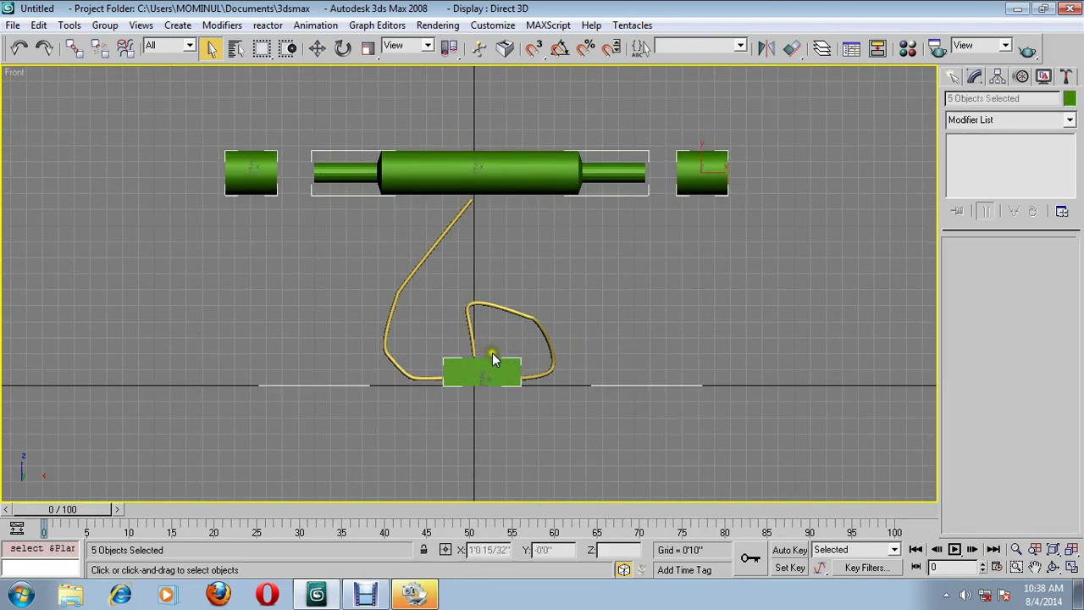
pyautogui.click(267, 24)
pyautogui.moveTo(279, 44)
pyautogui.click(475, 42)
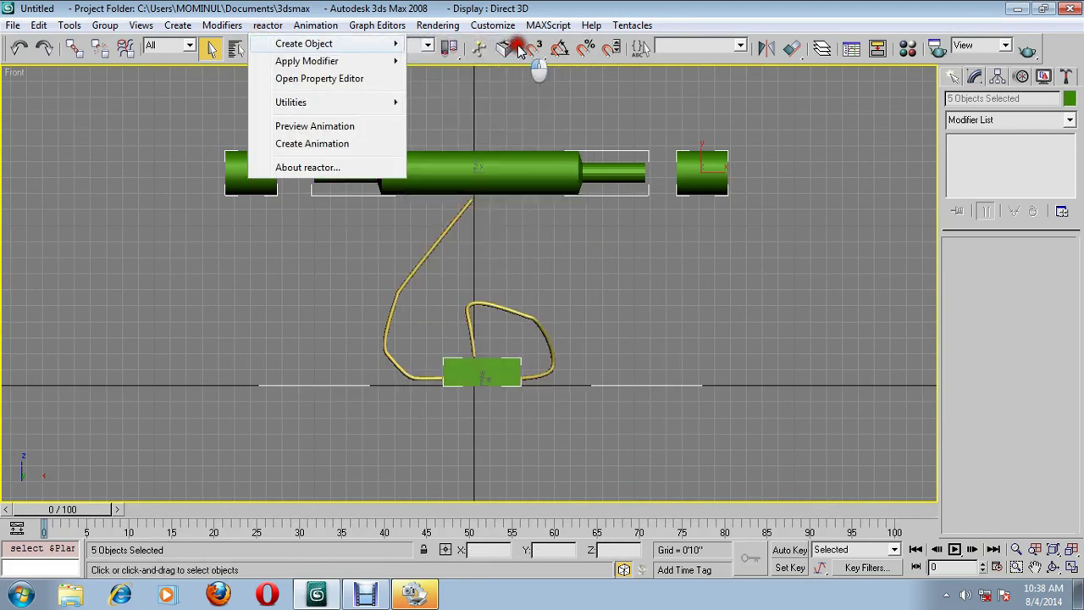
# Move the RBCollection01 helper off to the left of the scene.
pyautogui.click(318, 48)
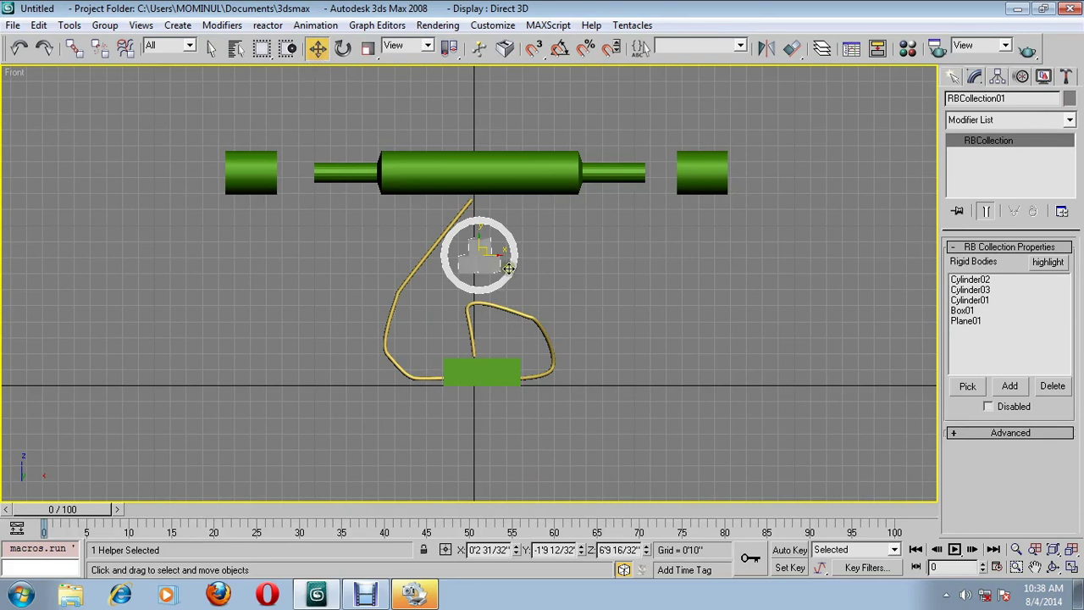
pyautogui.moveTo(519, 255); pyautogui.dragTo(147, 256)
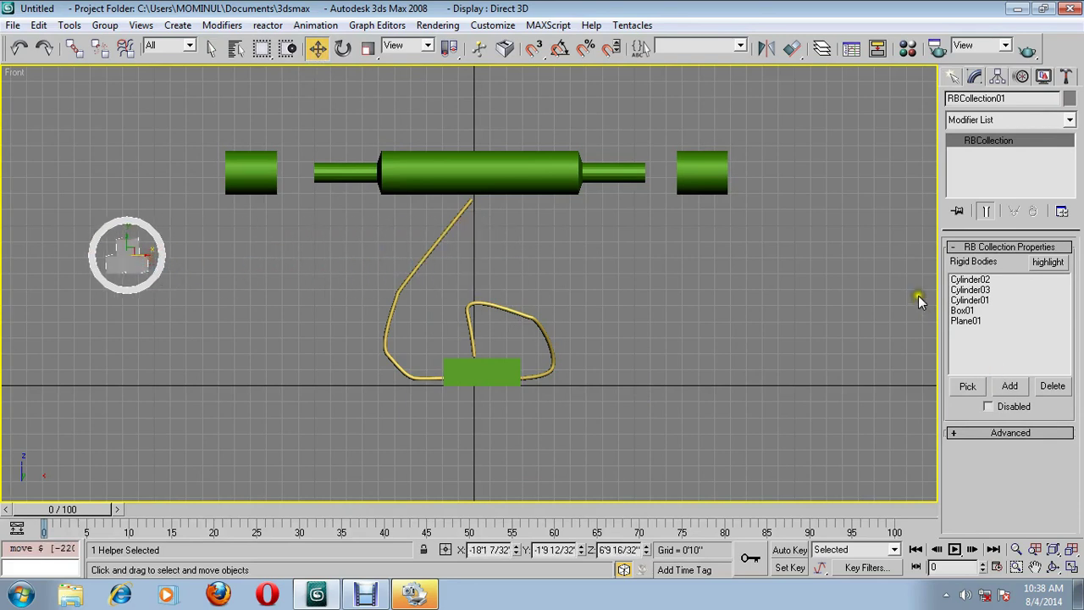
pyautogui.moveTo(629, 271); pyautogui.dragTo(637, 295, button='middle')
pyautogui.click(587, 210)
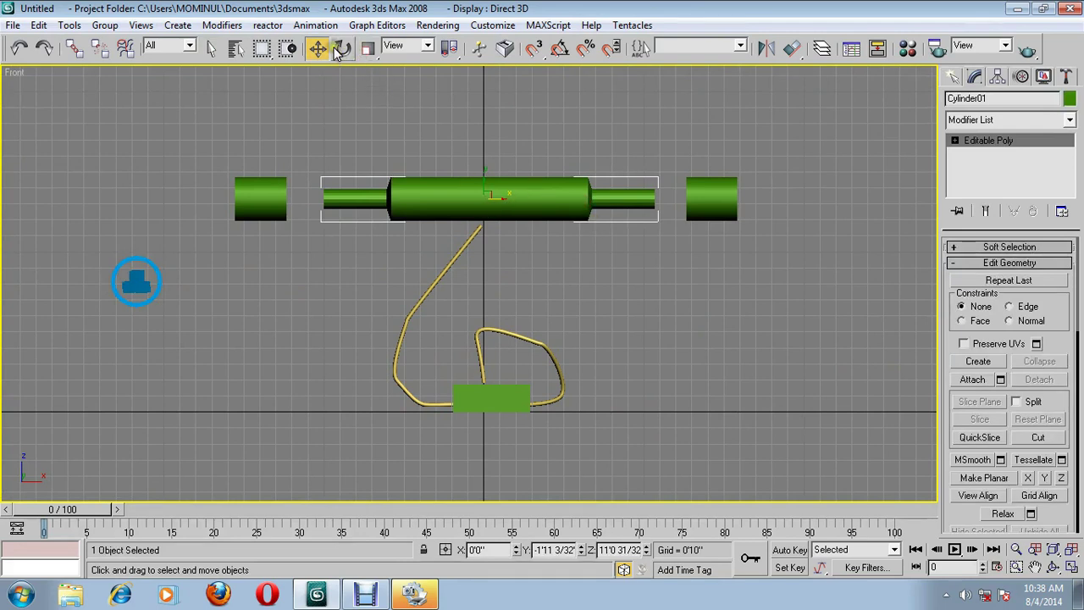
# Set Cylinder01's rigid body mass to 10 in the reactor Property Editor.
pyautogui.click(272, 24)
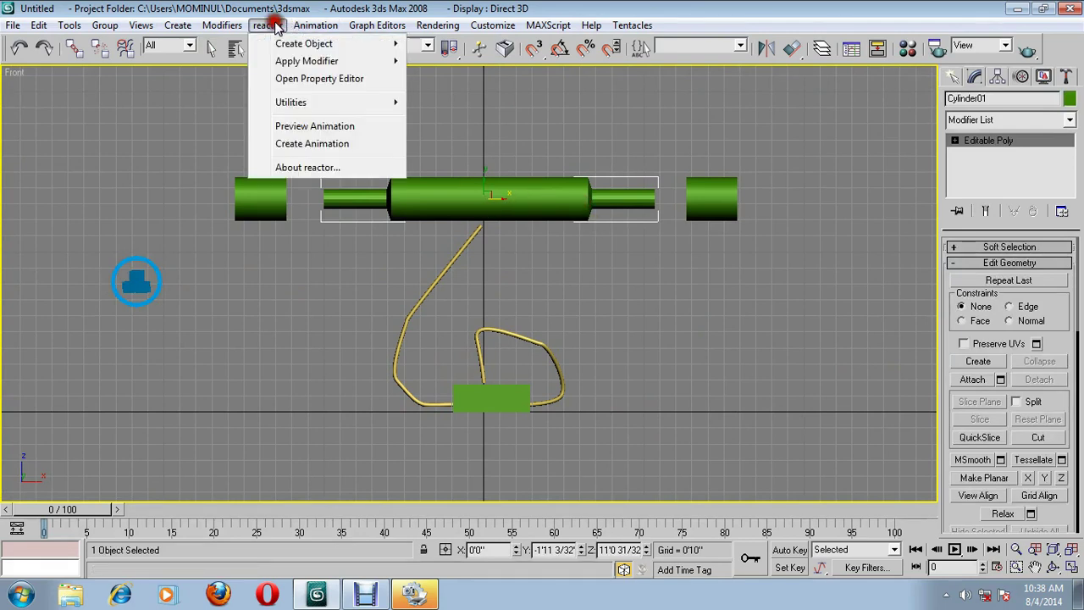
pyautogui.moveTo(317, 47)
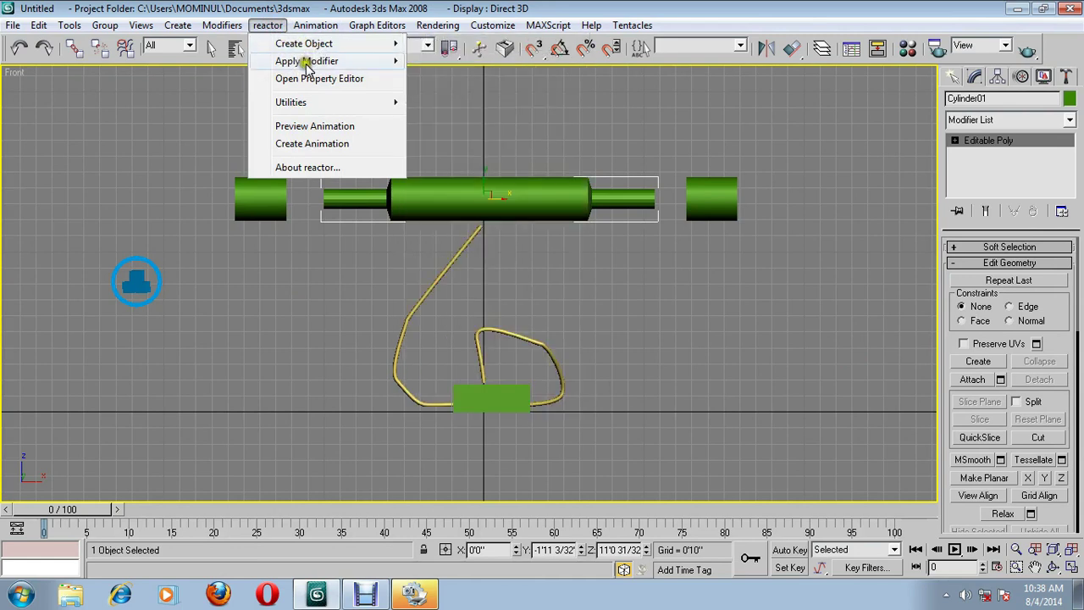
pyautogui.click(306, 78)
pyautogui.moveTo(254, 216); pyautogui.dragTo(128, 215)
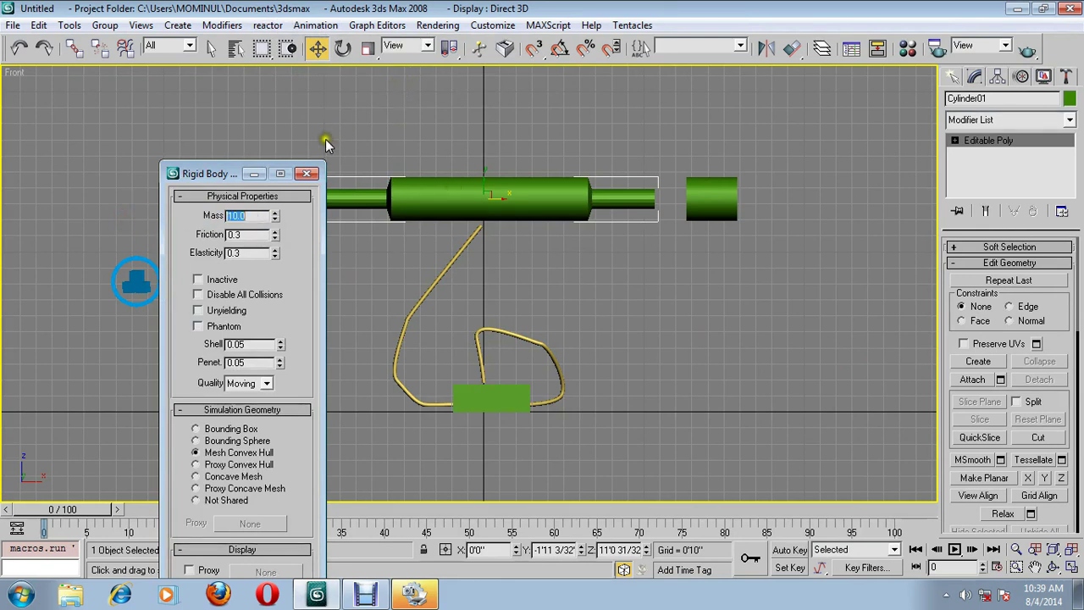
pyautogui.click(306, 173)
# Give Box01 a reactor rigid body mass of 3 in the Property Editor.
pyautogui.click(498, 400)
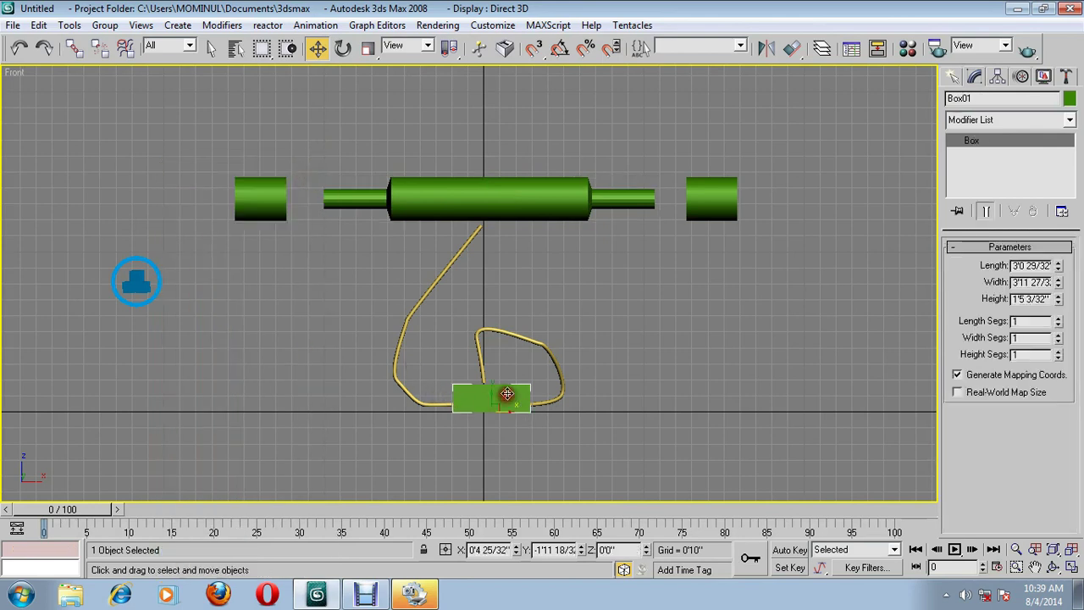
pyautogui.click(268, 26)
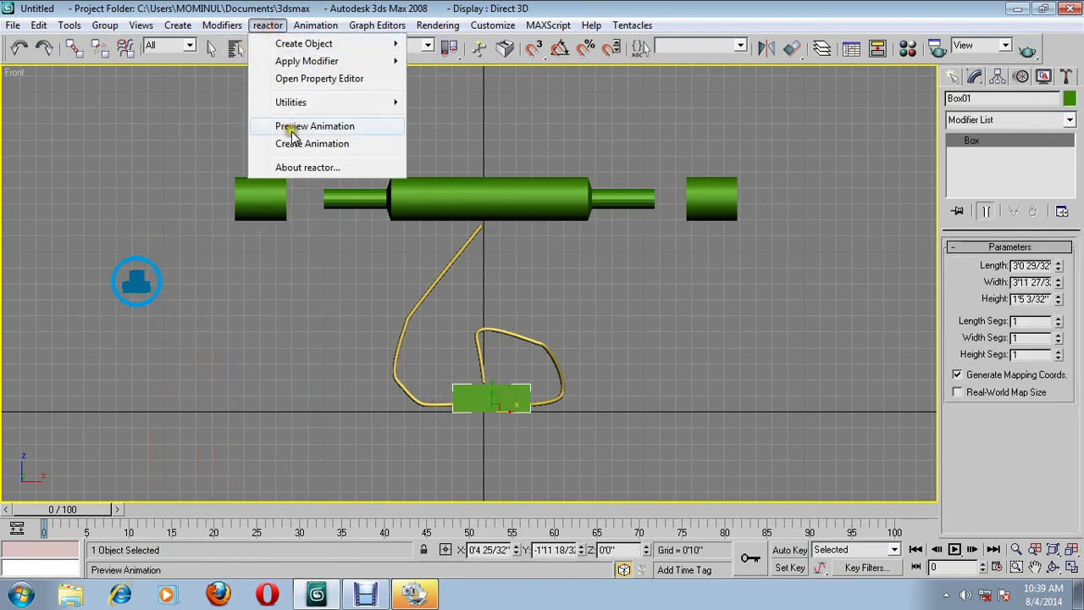
pyautogui.click(307, 77)
pyautogui.click(254, 217)
pyautogui.moveTo(254, 217); pyautogui.dragTo(161, 226)
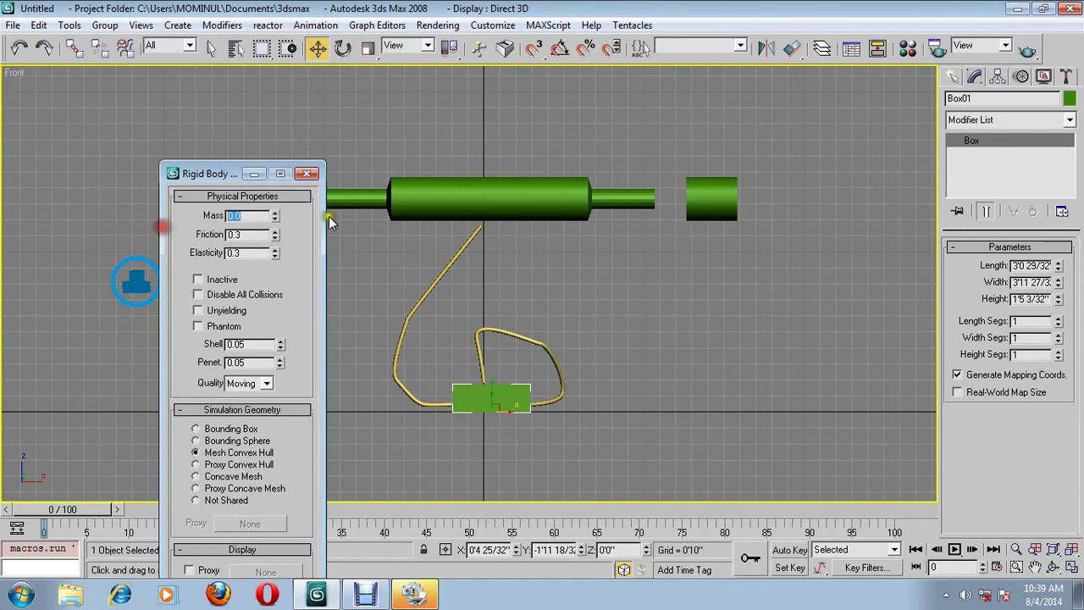
pyautogui.write('3')
pyautogui.click(307, 173)
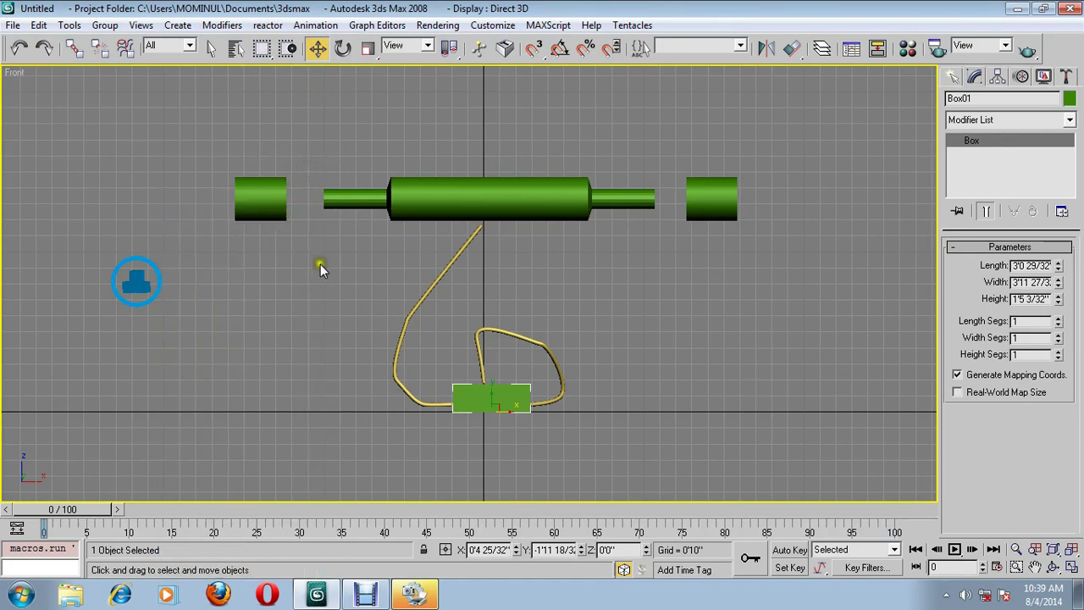
pyautogui.moveTo(232, 308); pyautogui.dragTo(217, 310, button='middle')
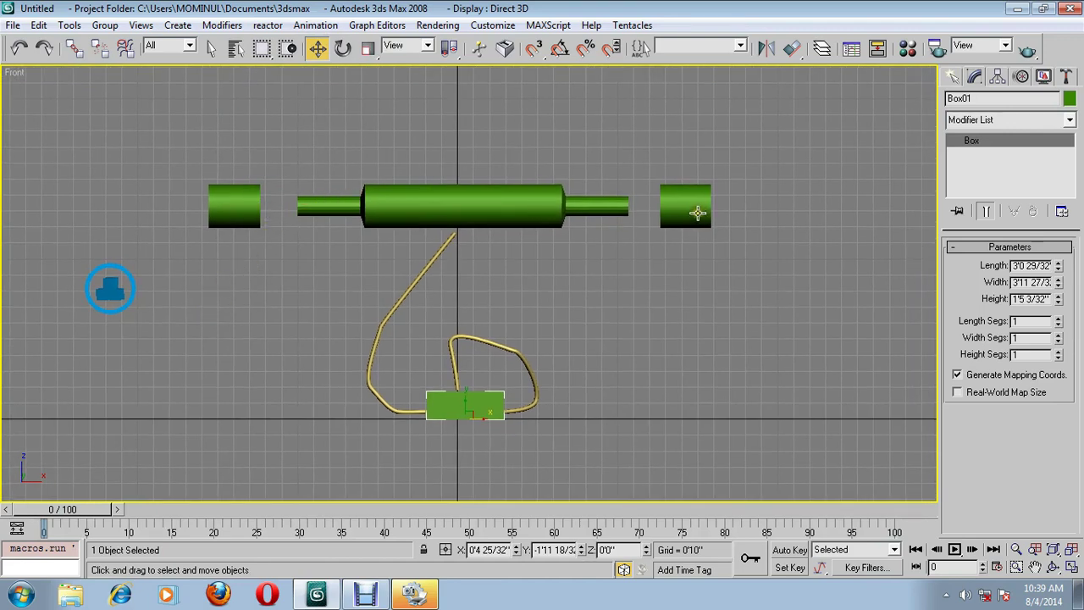
# Clear the selection and place a reactor Point-Point constraint helper in the viewport.
pyautogui.click(267, 25)
pyautogui.moveTo(290, 43)
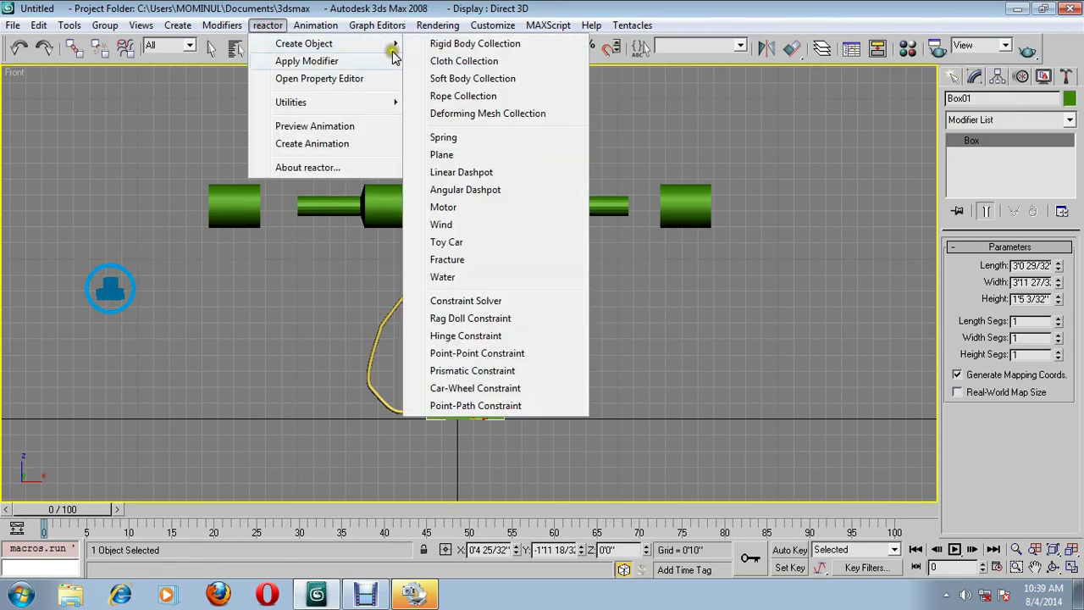
pyautogui.click(438, 350)
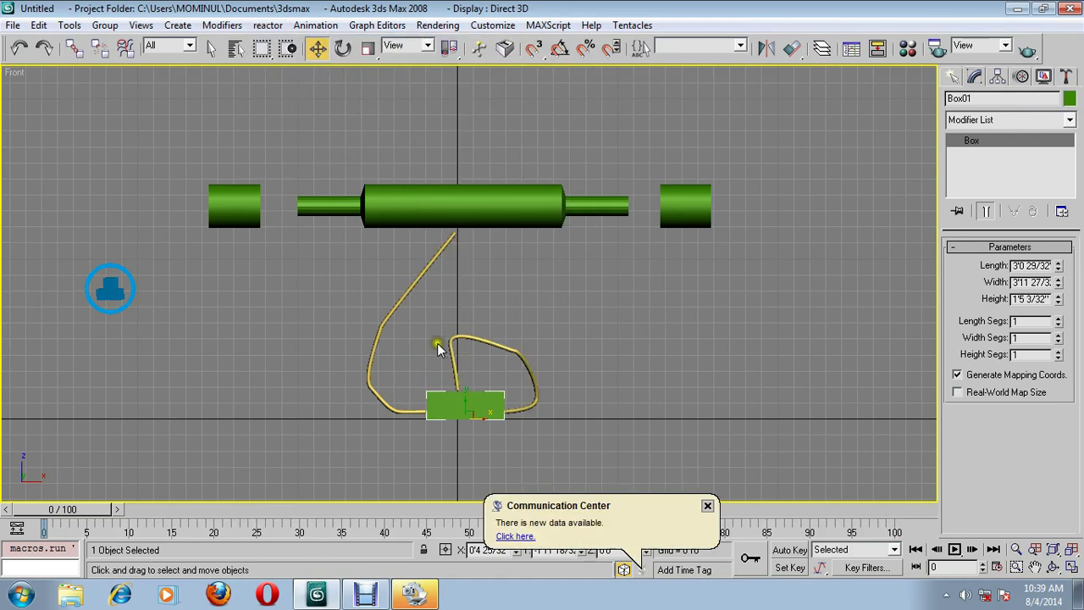
pyautogui.click(268, 26)
pyautogui.click(236, 251)
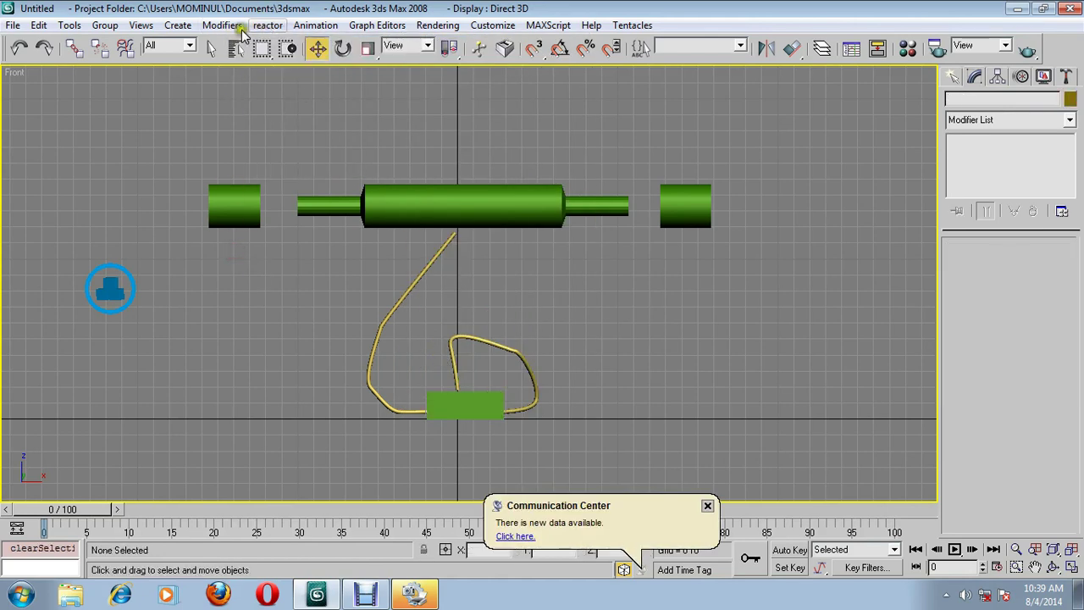
pyautogui.click(268, 25)
pyautogui.moveTo(288, 43)
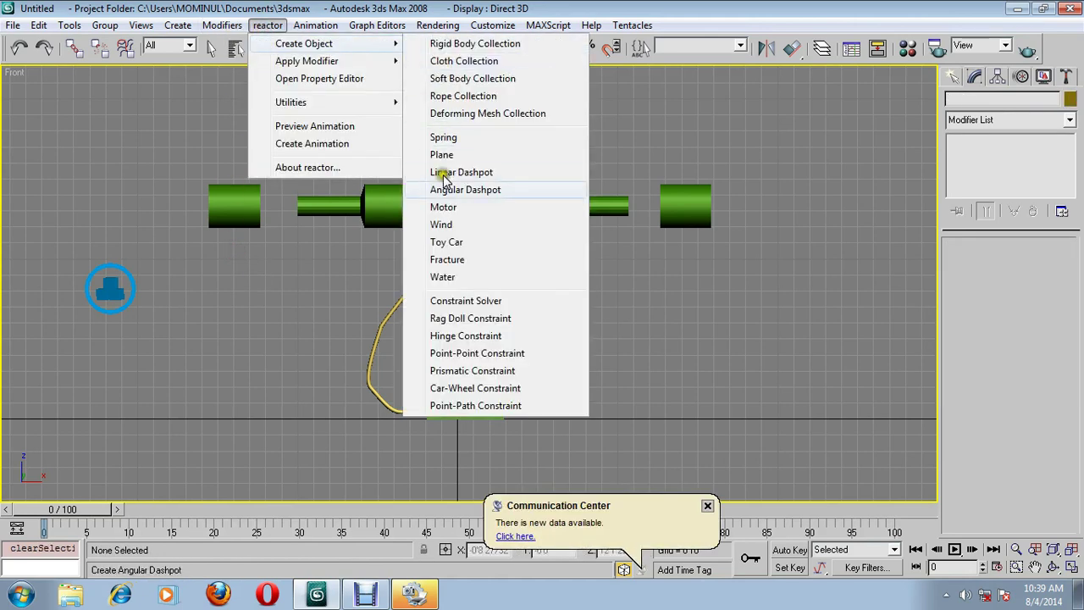
pyautogui.click(440, 352)
pyautogui.click(254, 307)
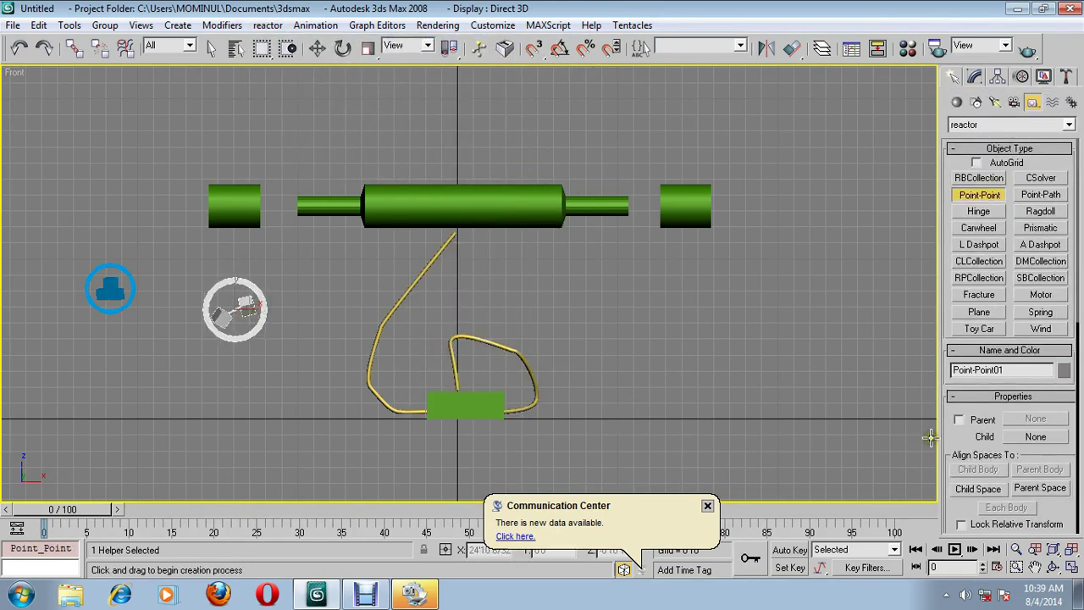
# Set Cylinder01 as the constraint's parent and Cylinder03 as its child.
pyautogui.click(958, 421)
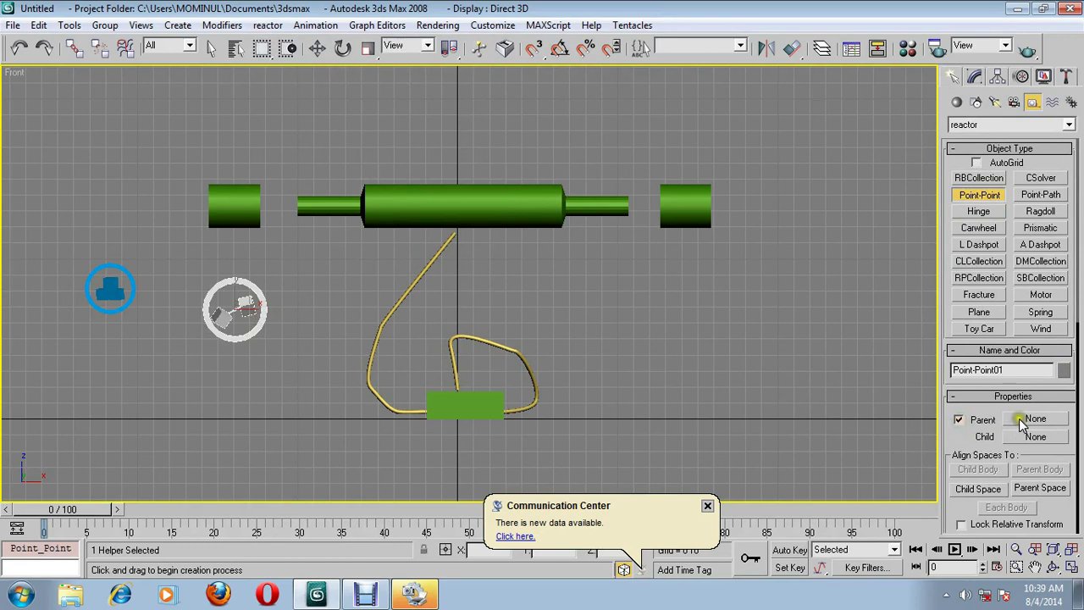
pyautogui.click(1029, 420)
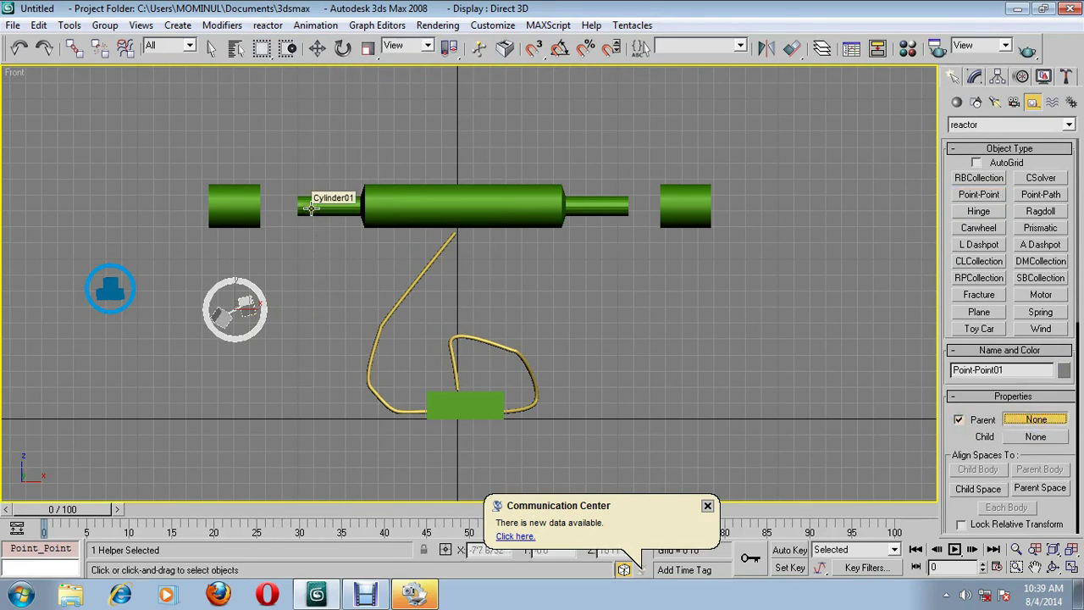
pyautogui.click(311, 209)
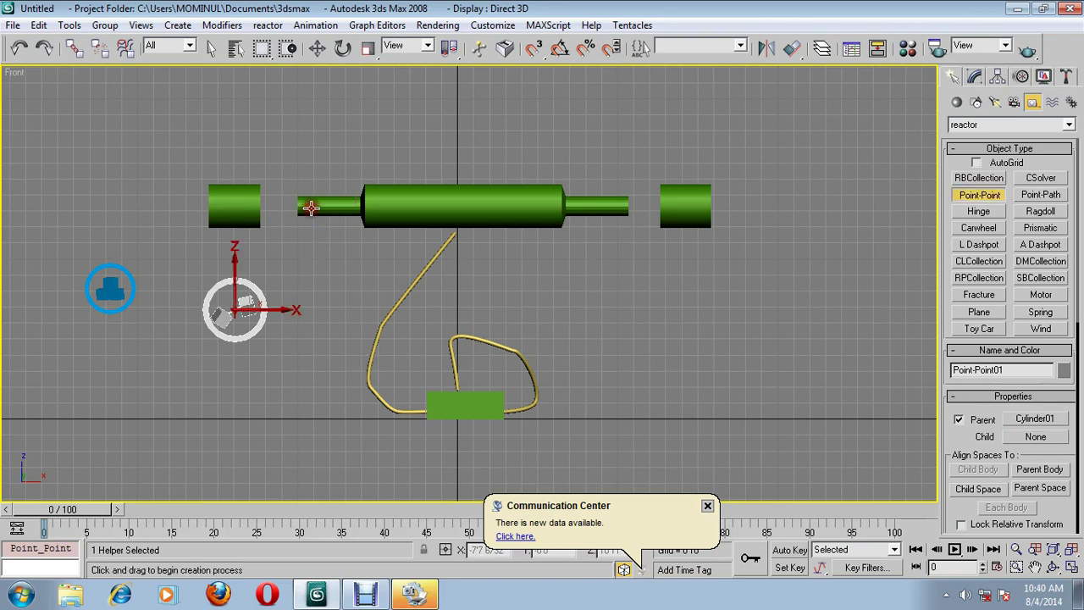
pyautogui.click(1011, 437)
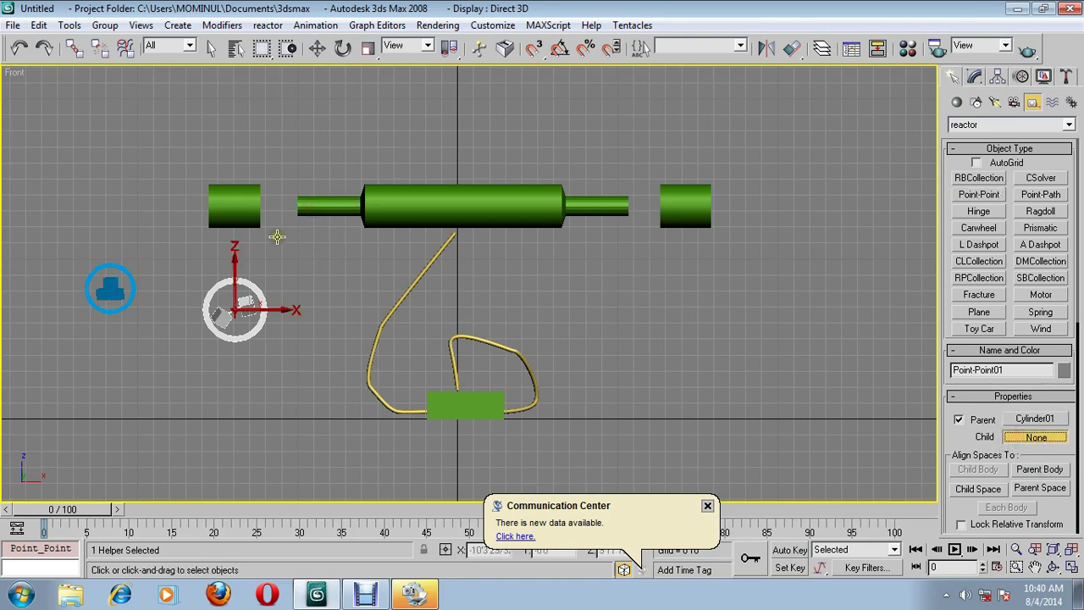
pyautogui.click(244, 210)
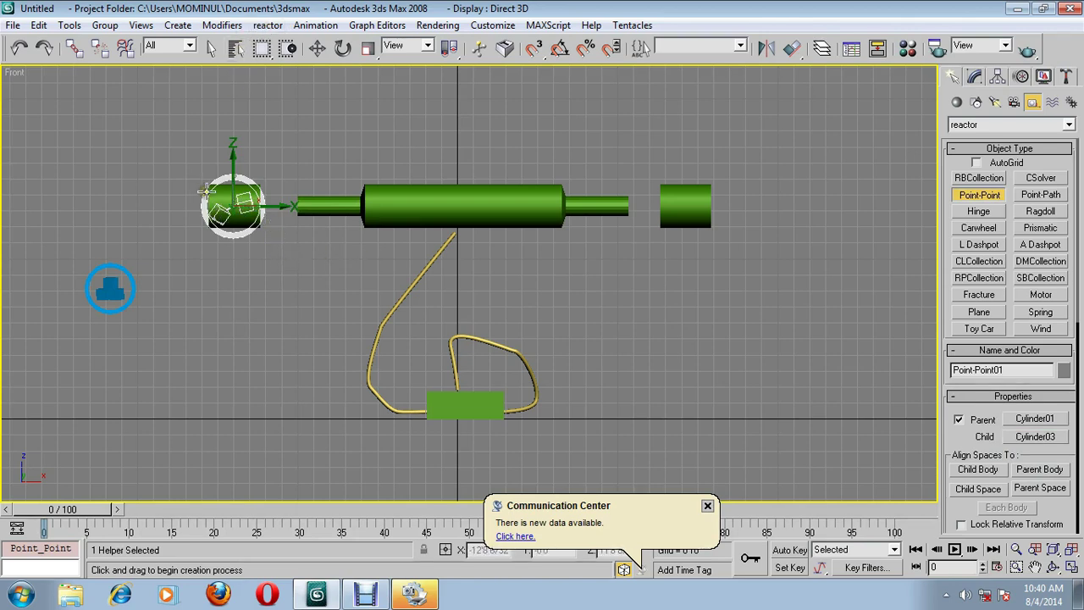
pyautogui.click(267, 24)
# Create constraint solver CSolver01 for Point-Point01, assigning RBCollection01 as its rigid body collection.
pyautogui.moveTo(317, 43)
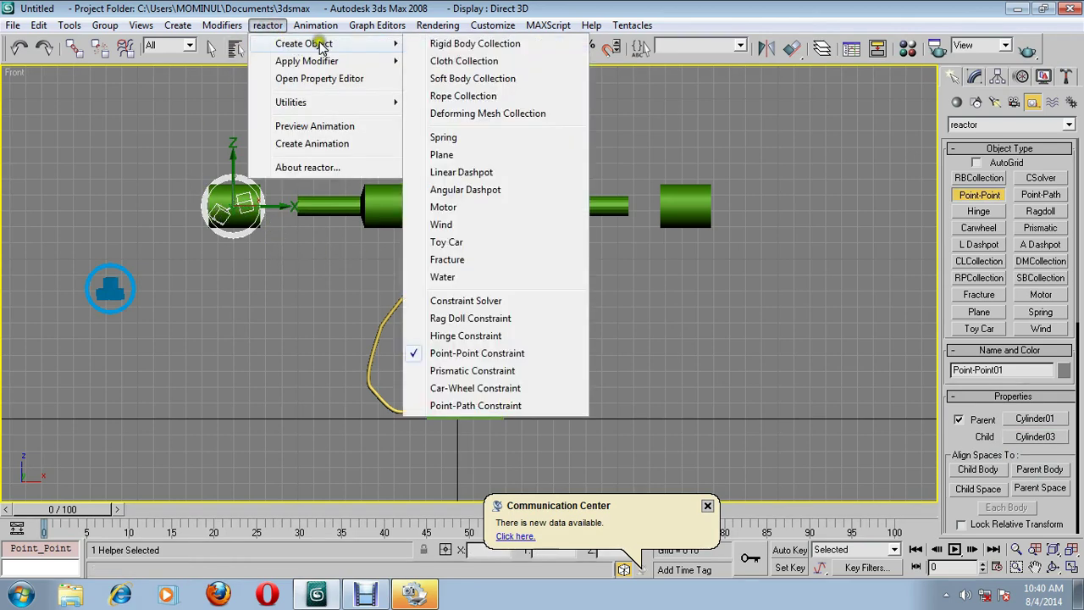
pyautogui.click(442, 302)
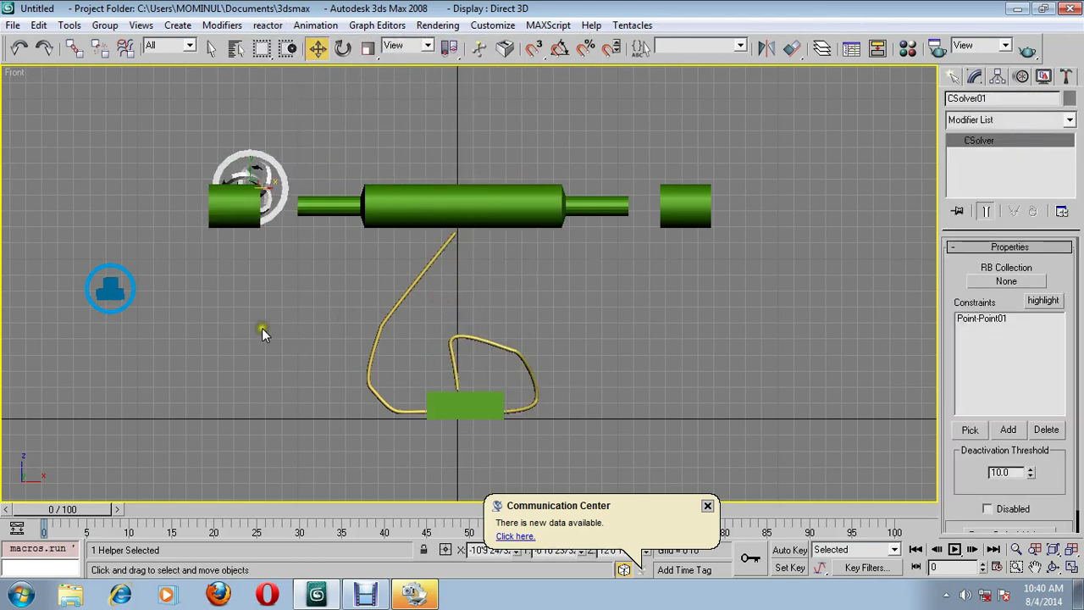
pyautogui.click(994, 324)
pyautogui.click(1007, 282)
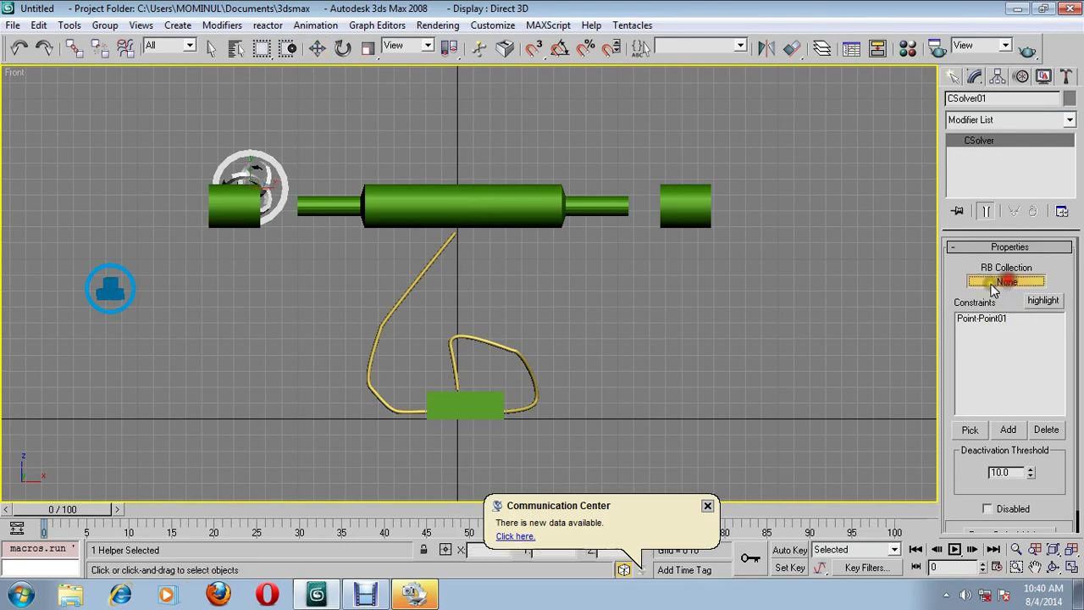
pyautogui.click(114, 290)
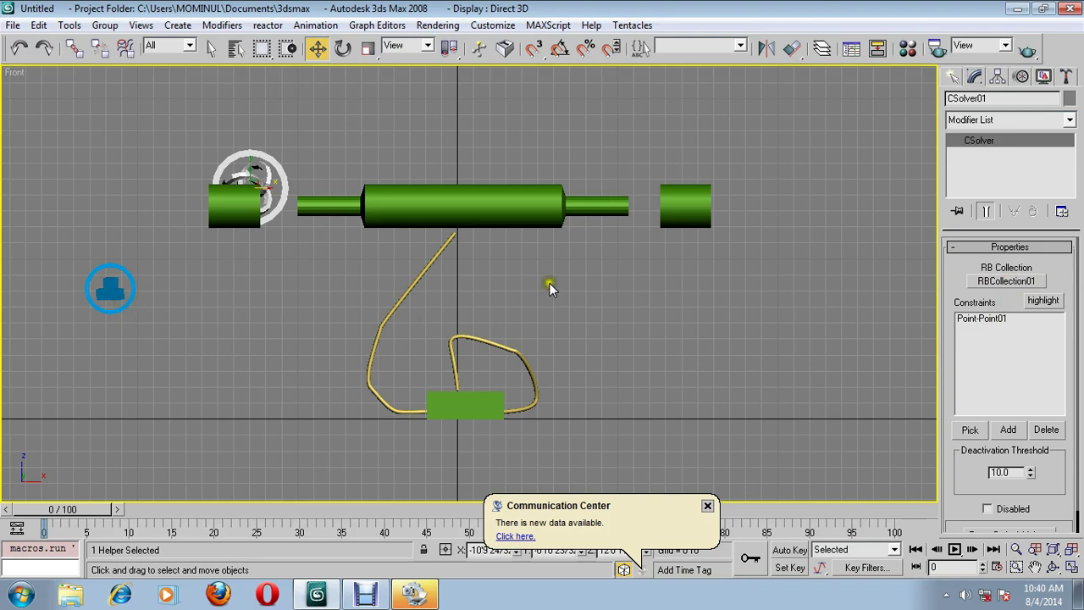
# Clear the selection and place a new Point-Point constraint helper in the viewport.
pyautogui.click(470, 300)
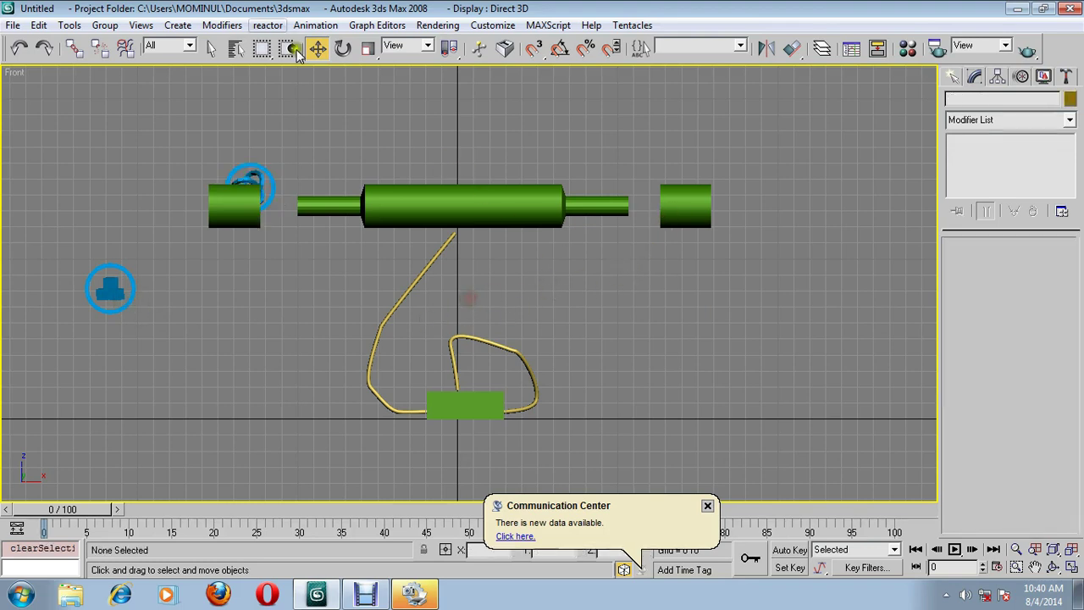
pyautogui.click(267, 26)
pyautogui.moveTo(279, 44)
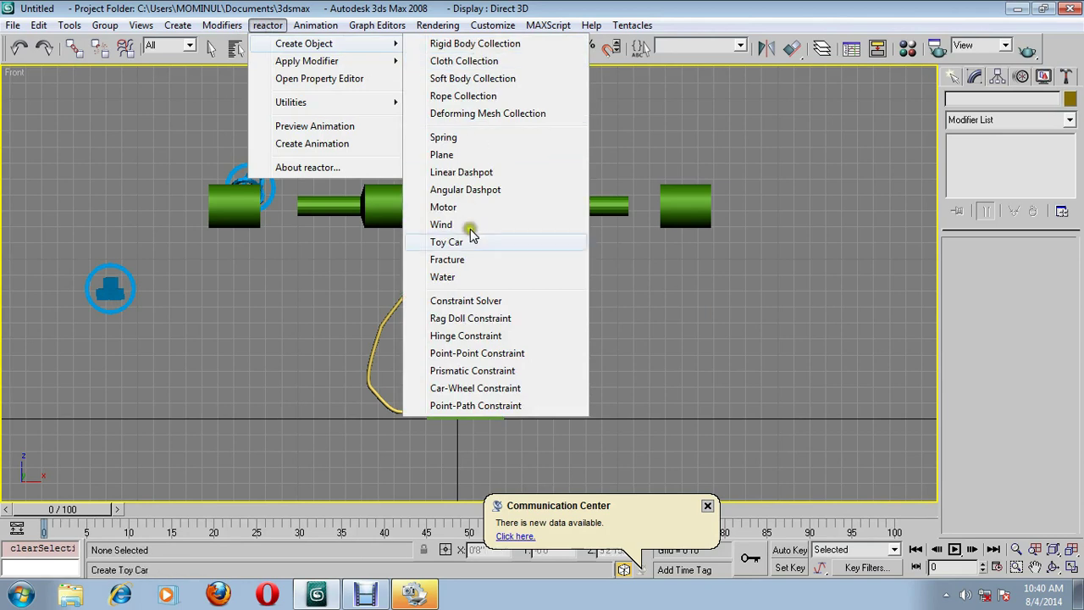
pyautogui.click(458, 347)
pyautogui.click(659, 322)
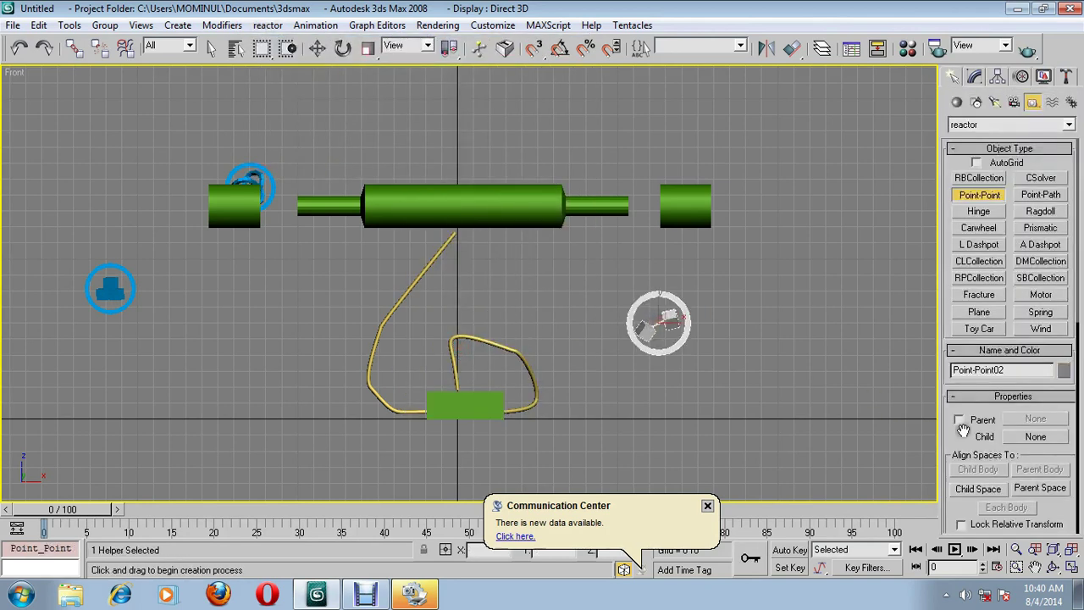
# Set Cylinder01 as the constraint's parent body and Cylinder02 as its child.
pyautogui.click(1033, 420)
pyautogui.click(958, 419)
pyautogui.click(1034, 419)
pyautogui.click(613, 205)
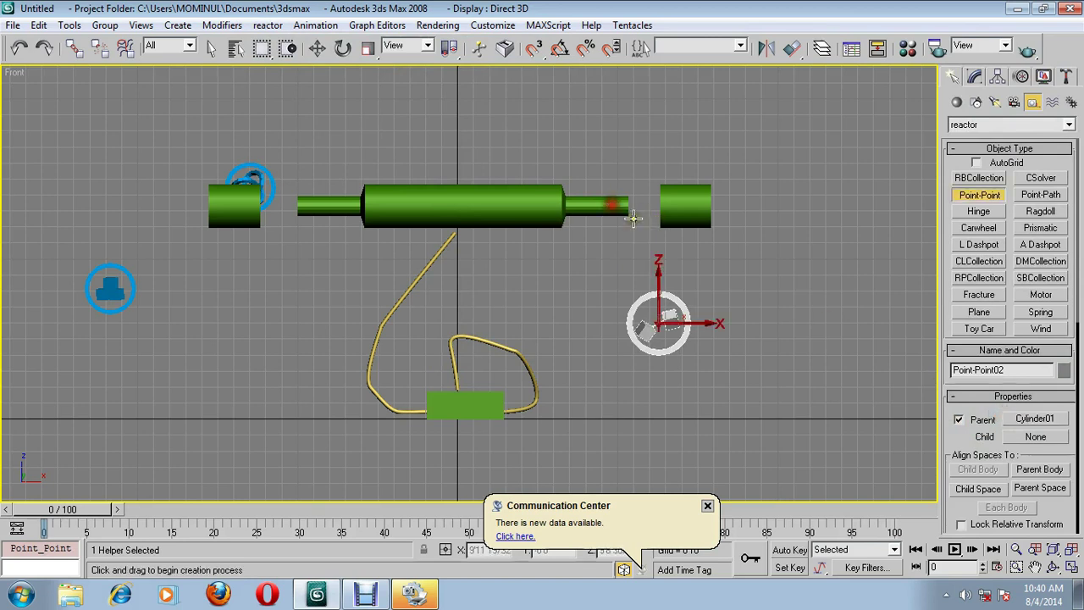
pyautogui.click(1035, 436)
pyautogui.click(712, 227)
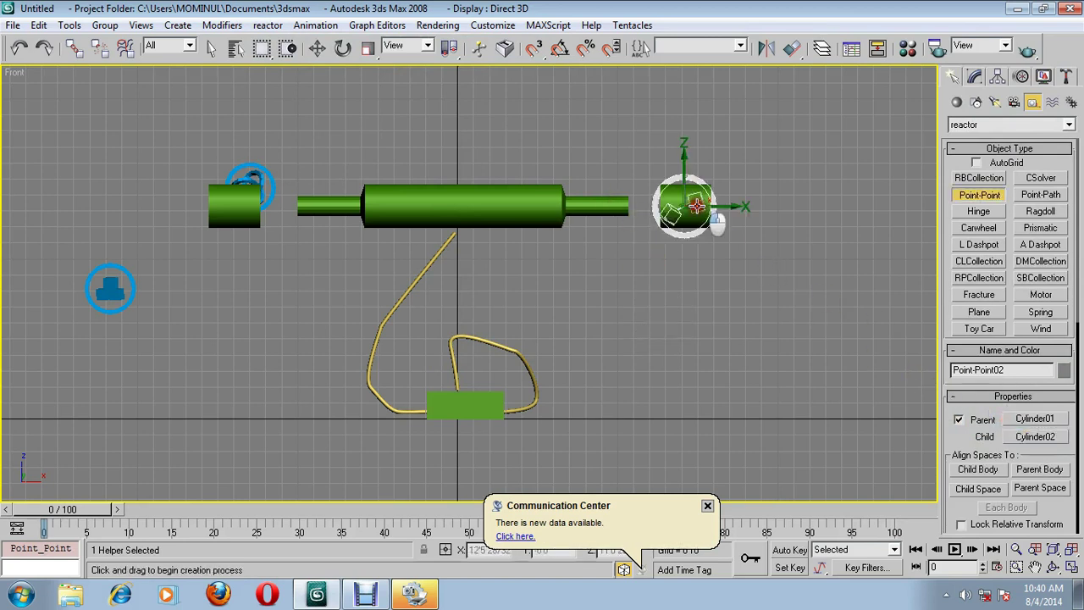
# Create CSolver02 for Point-Point02 using RBCollection01, then select the rope line Line01.
pyautogui.click(266, 26)
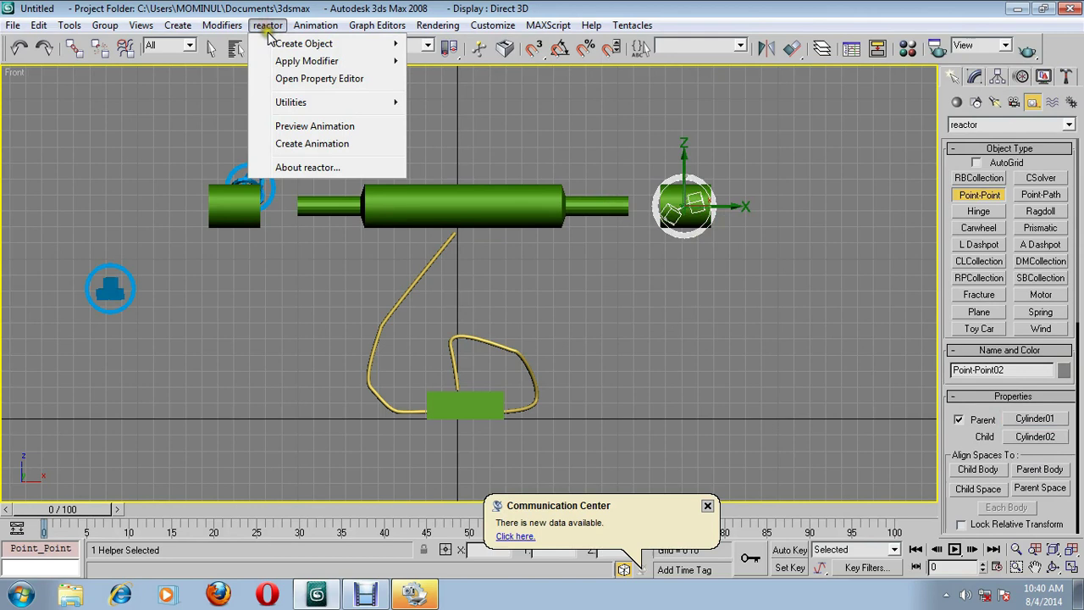
pyautogui.moveTo(276, 43)
pyautogui.click(468, 300)
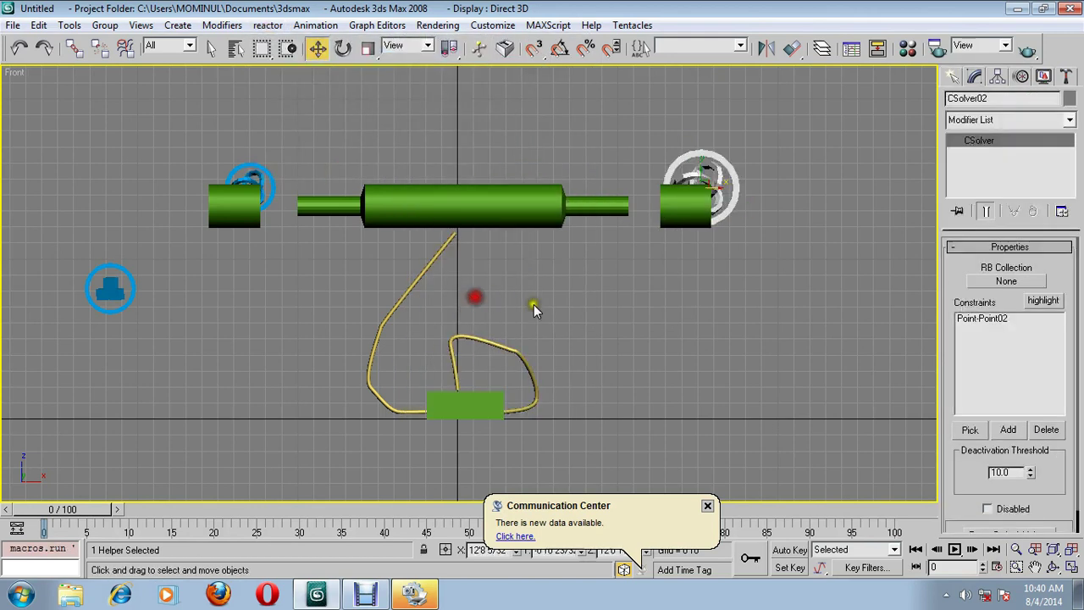
pyautogui.click(974, 281)
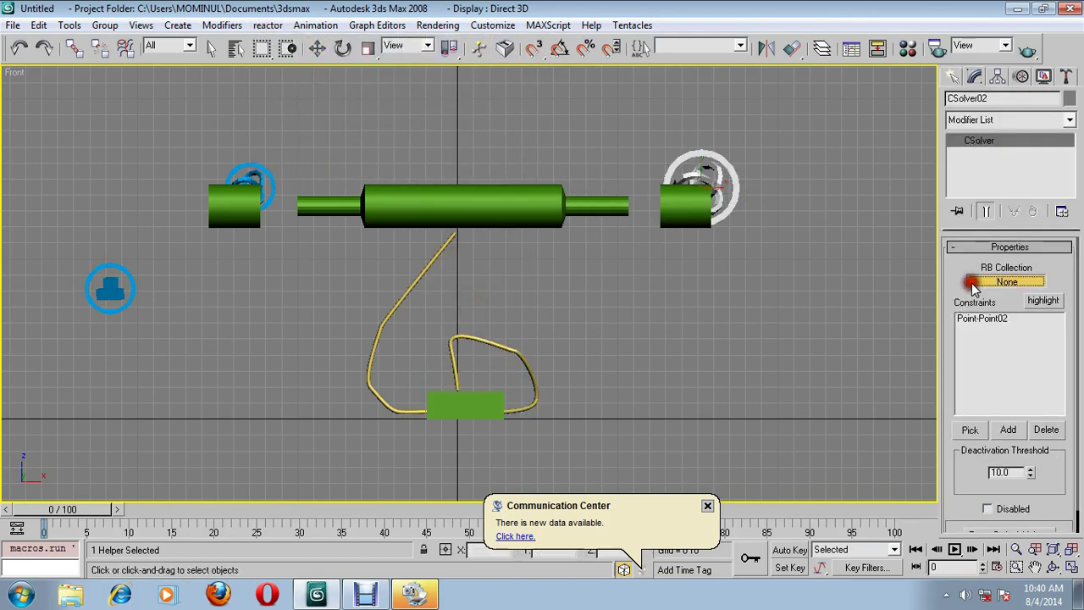
pyautogui.click(113, 293)
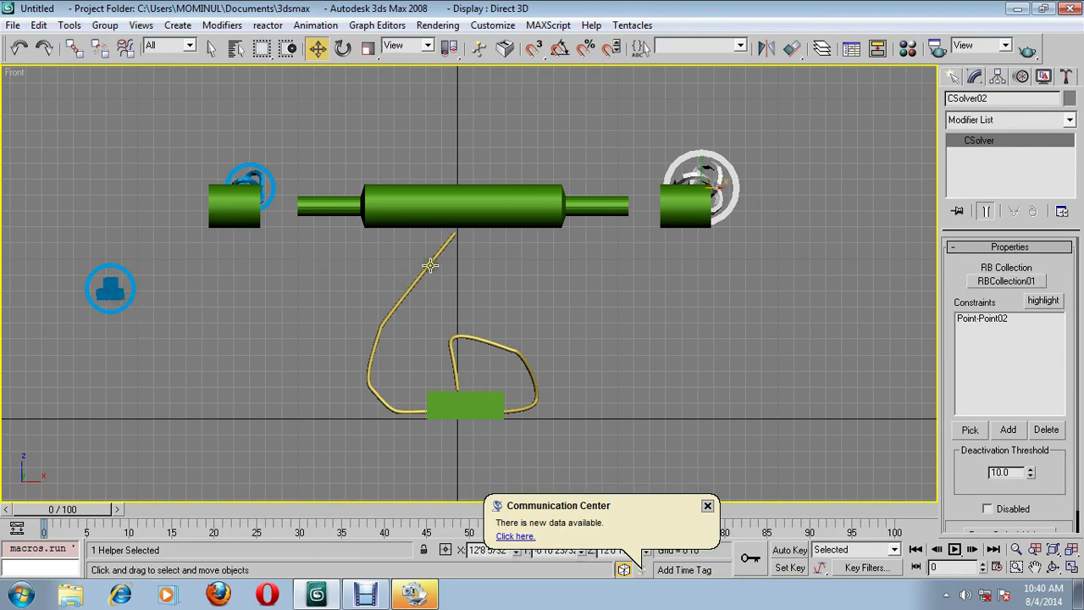
pyautogui.click(431, 265)
pyautogui.moveTo(302, 305); pyautogui.dragTo(259, 288, button='middle')
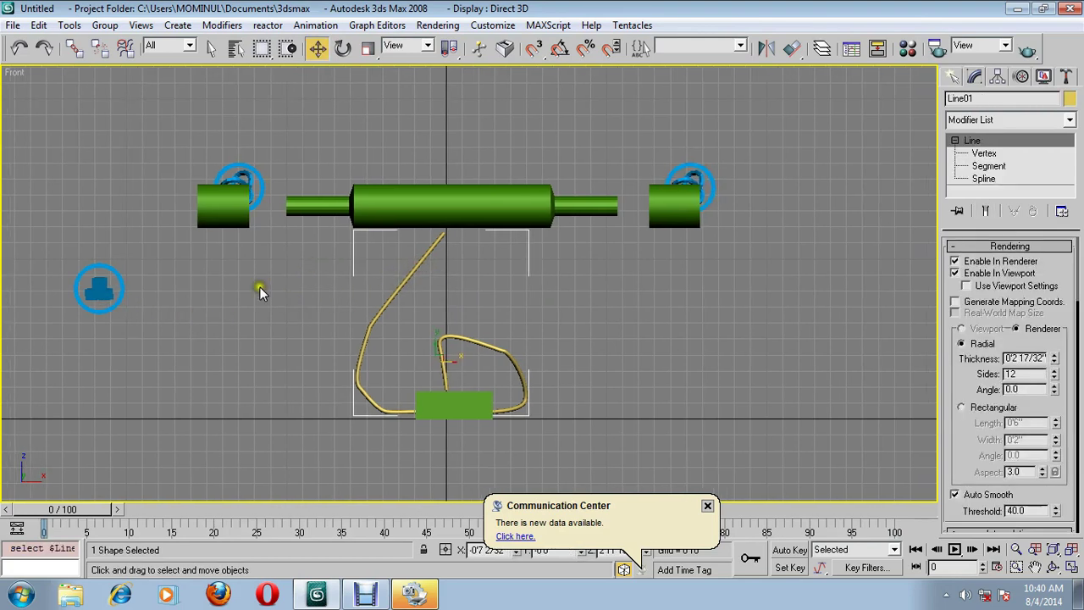
# Apply the reactor Rope modifier to Line01.
pyautogui.click(267, 25)
pyautogui.moveTo(286, 64)
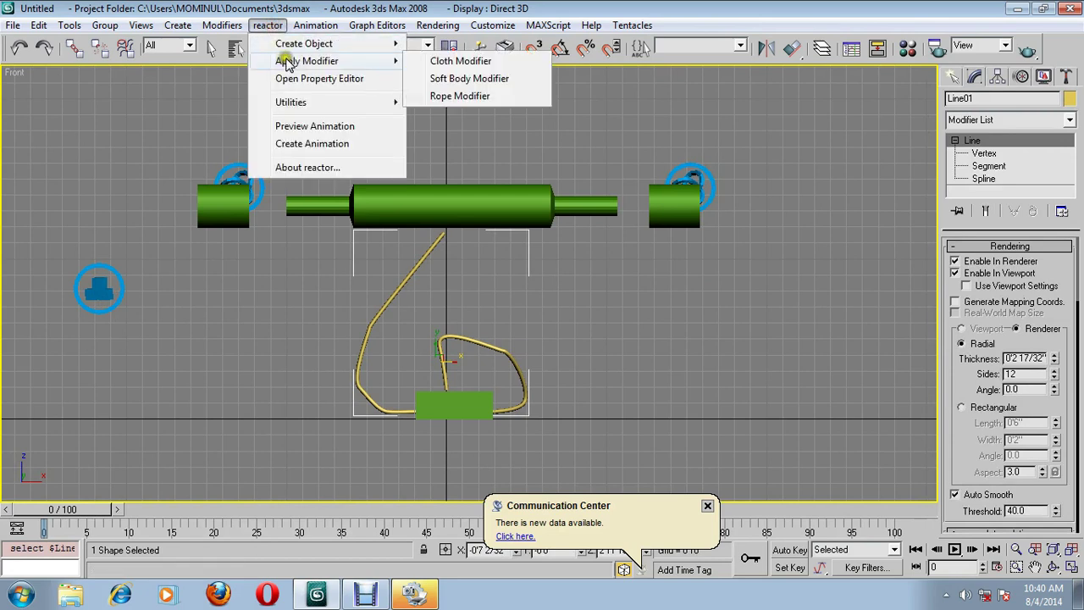
pyautogui.click(453, 95)
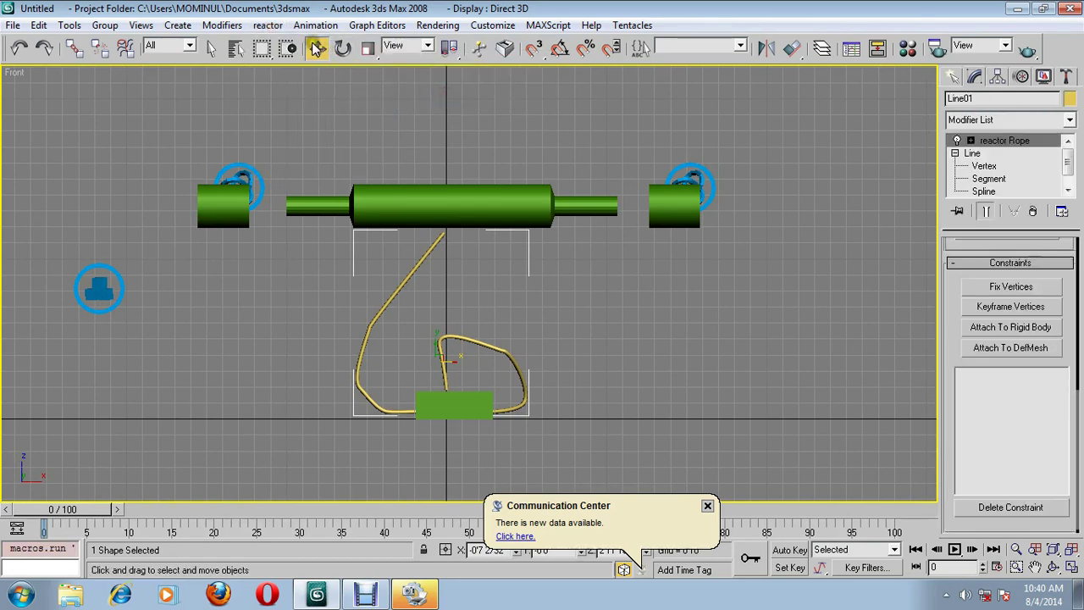
# Create rope collection RPCollection01 containing Line01, then reselect the line and expand its modifier levels.
pyautogui.click(267, 25)
pyautogui.moveTo(309, 43)
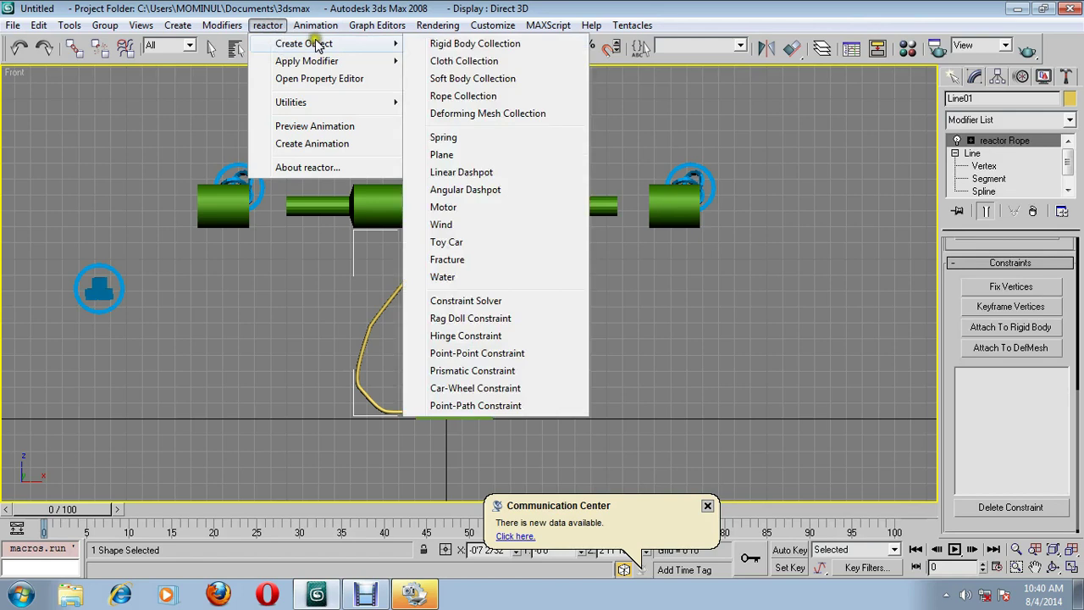
pyautogui.click(458, 98)
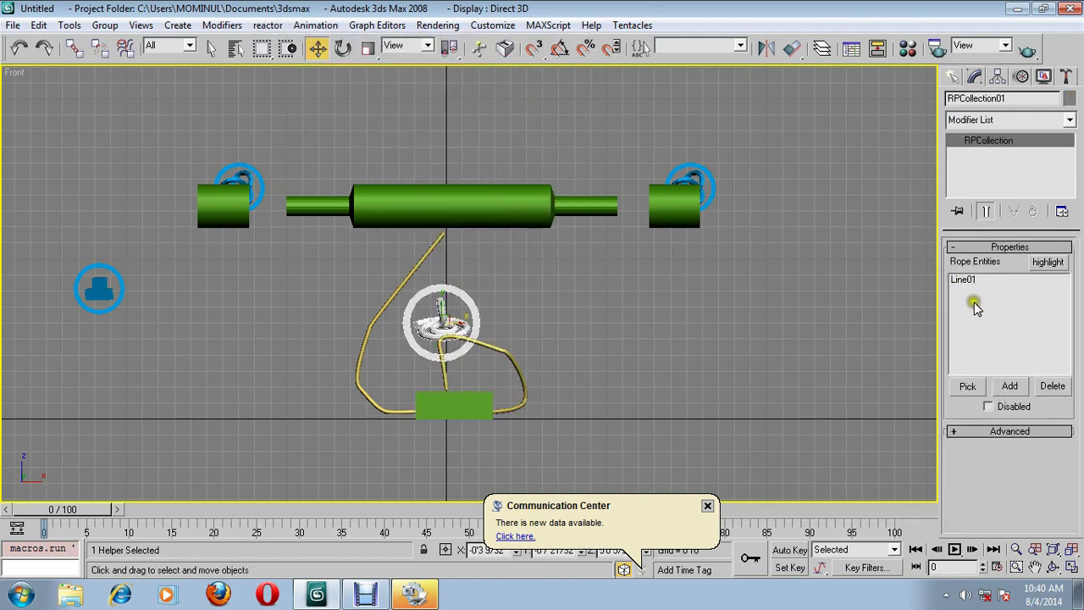
pyautogui.click(510, 356)
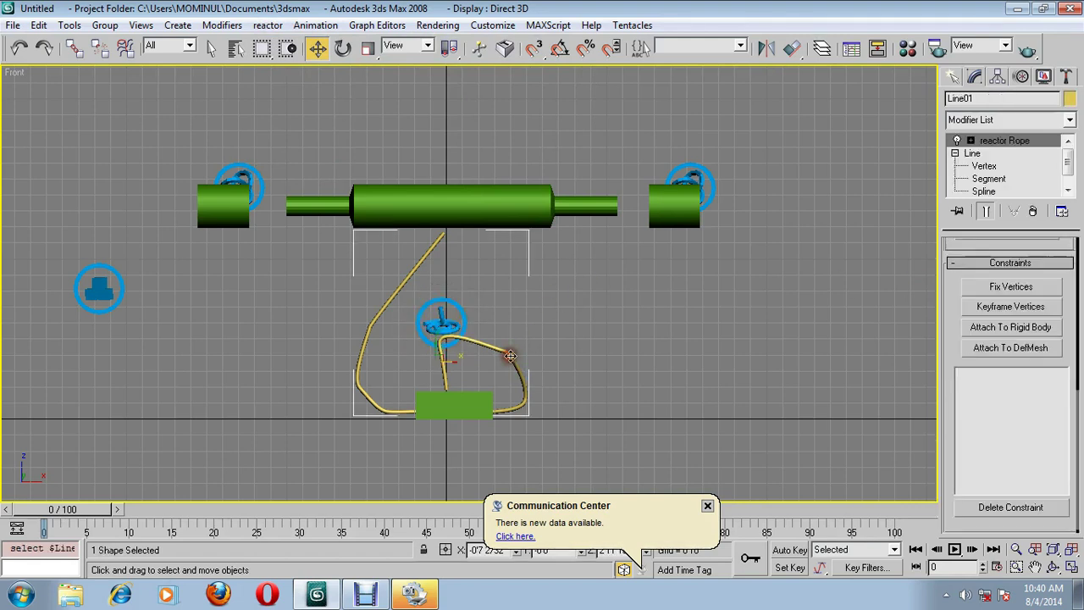
pyautogui.click(970, 140)
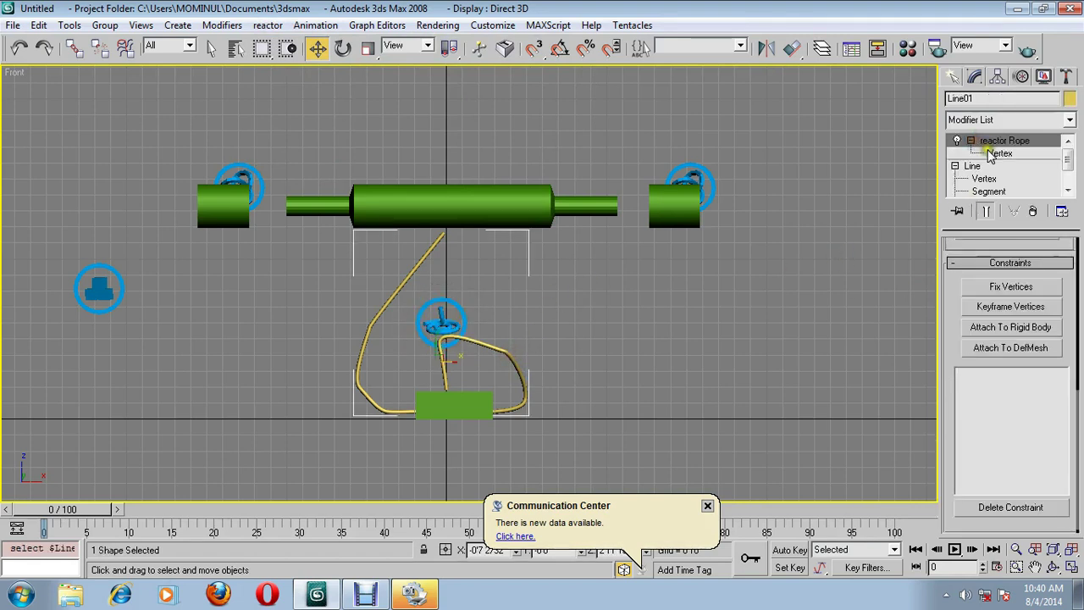
# Enter the rope's Vertex level and zoom in on its top end in wireframe.
pyautogui.click(989, 153)
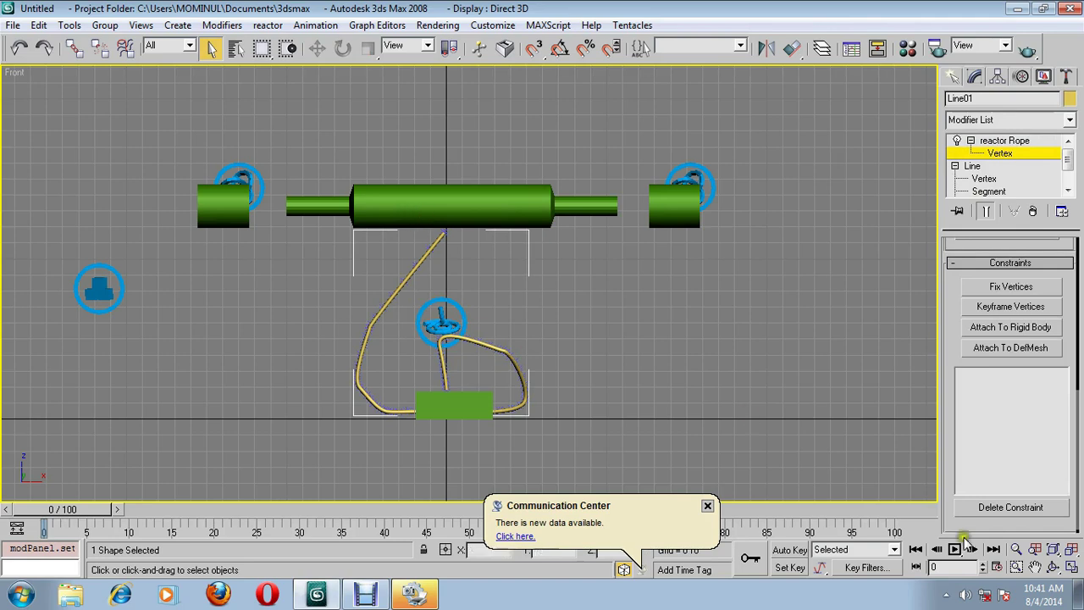
pyautogui.click(1015, 548)
pyautogui.moveTo(611, 339); pyautogui.dragTo(449, 277)
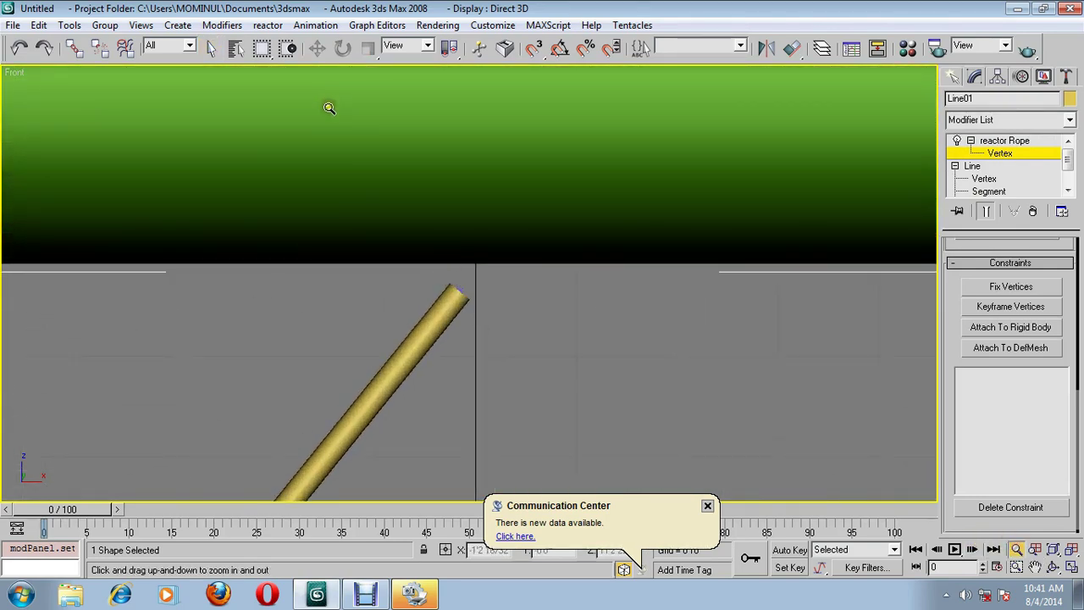
pyautogui.press('F3')
pyautogui.click(267, 26)
pyautogui.click(212, 47)
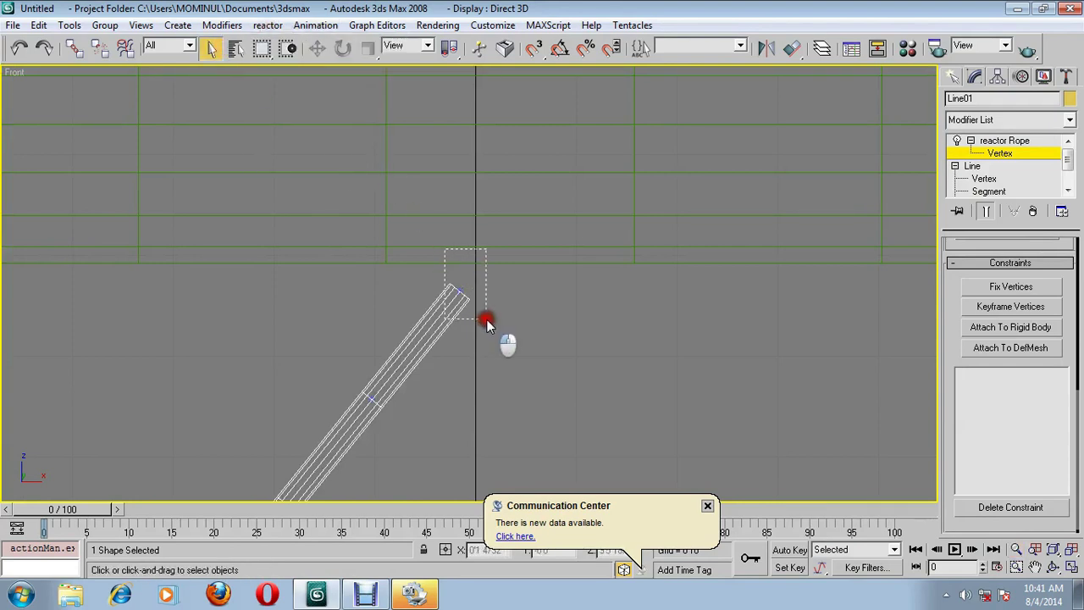
# Attach the rope's top to Cylinder01 and fix the top vertex to the world.
pyautogui.click(982, 327)
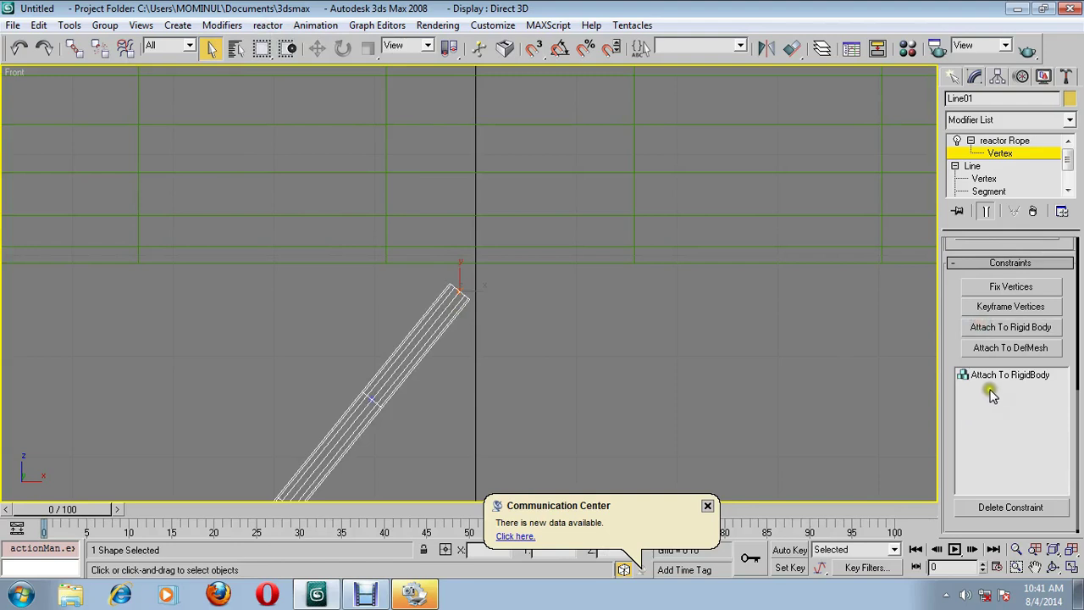
pyautogui.scroll(3, 950, 302)
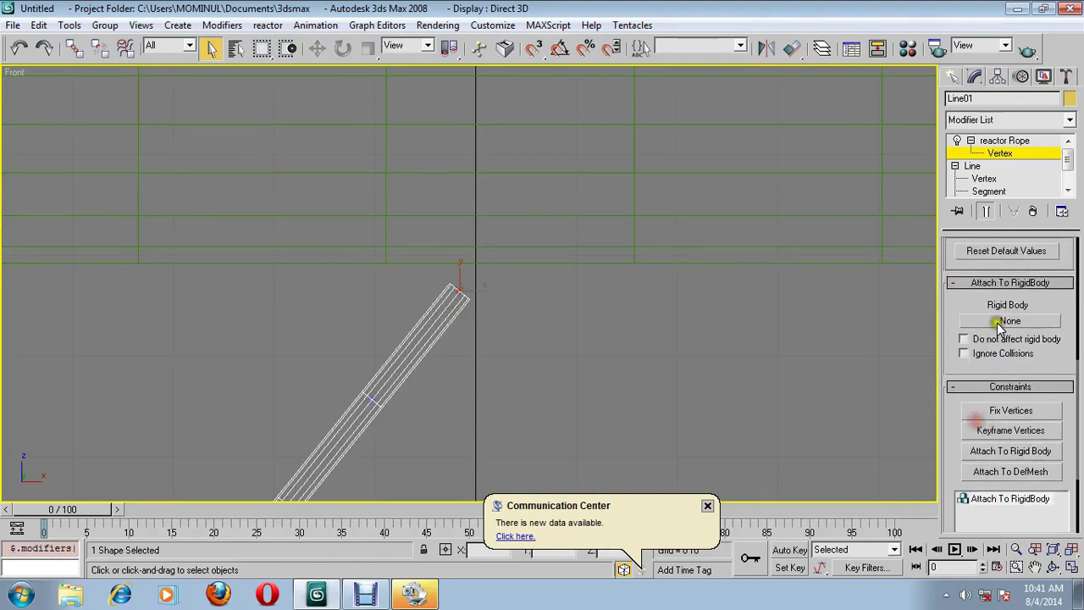
pyautogui.click(1004, 321)
pyautogui.click(658, 264)
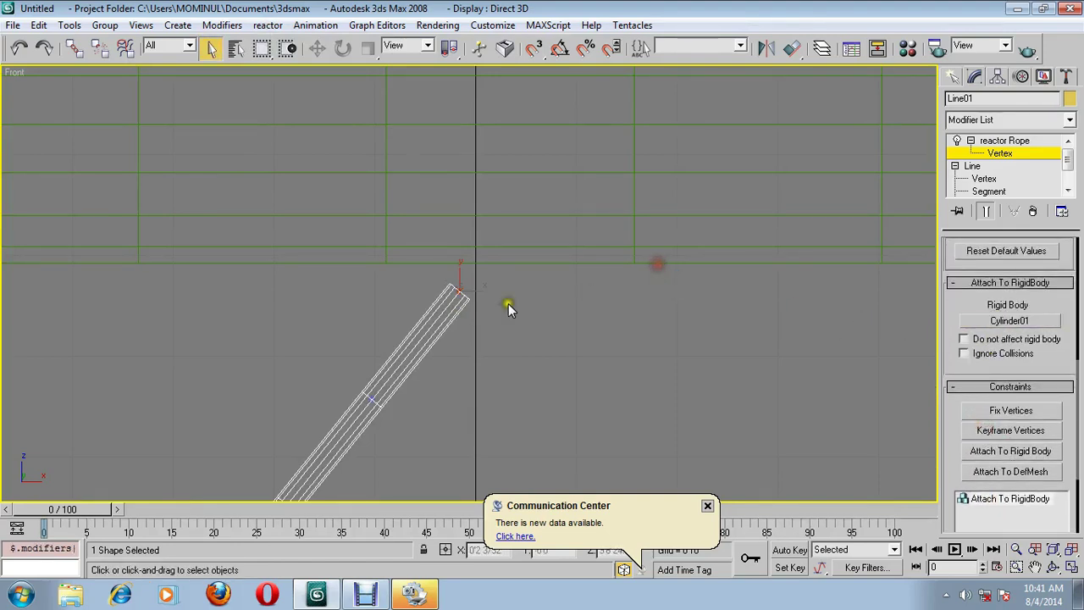
pyautogui.moveTo(437, 266); pyautogui.dragTo(483, 315)
pyautogui.click(1005, 413)
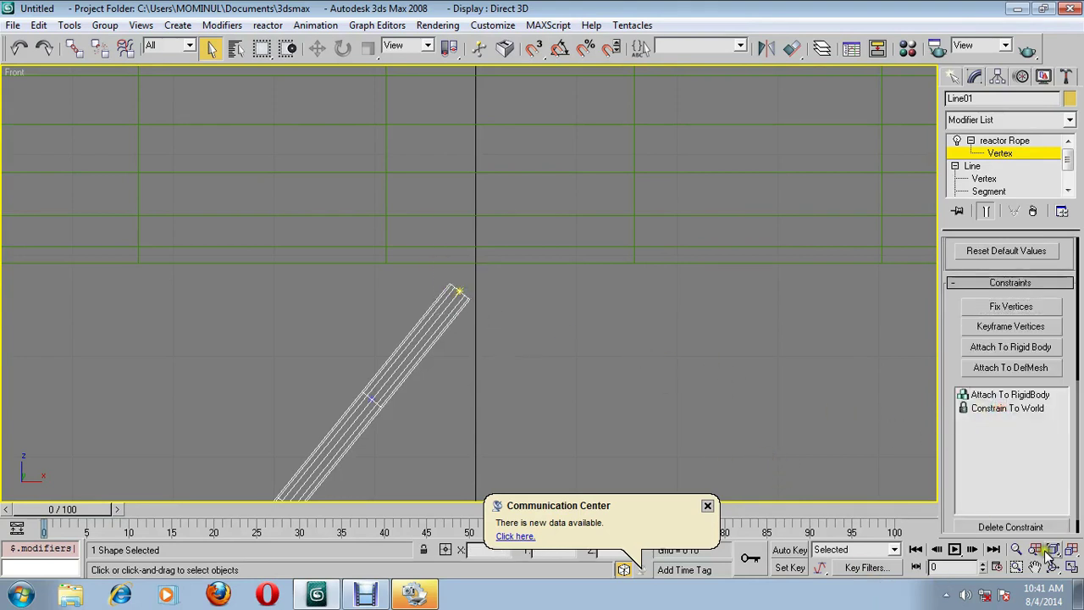
# Zoom in on the rope's bottom end in wireframe and select its bottom vertex.
pyautogui.click(1016, 549)
pyautogui.moveTo(700, 406); pyautogui.dragTo(696, 435)
pyautogui.moveTo(696, 436); pyautogui.dragTo(545, 189, button='middle')
pyautogui.moveTo(544, 189); pyautogui.dragTo(520, 174)
pyautogui.moveTo(487, 293); pyautogui.dragTo(450, 231)
pyautogui.moveTo(421, 302); pyautogui.dragTo(616, 323, button='middle')
pyautogui.moveTo(616, 324)
pyautogui.mouseDown()
pyautogui.moveTo(484, 290)
pyautogui.moveTo(394, 290)
pyautogui.moveTo(392, 279)
pyautogui.mouseUp()
pyautogui.press('F3')
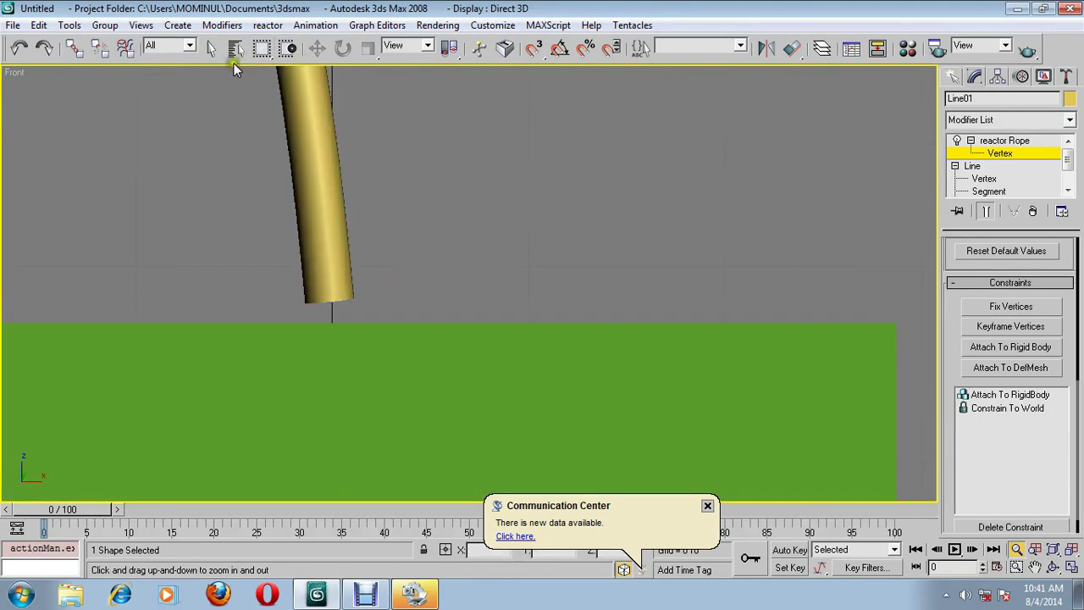
pyautogui.press('F3')
pyautogui.click(206, 54)
pyautogui.moveTo(298, 288); pyautogui.dragTo(354, 318)
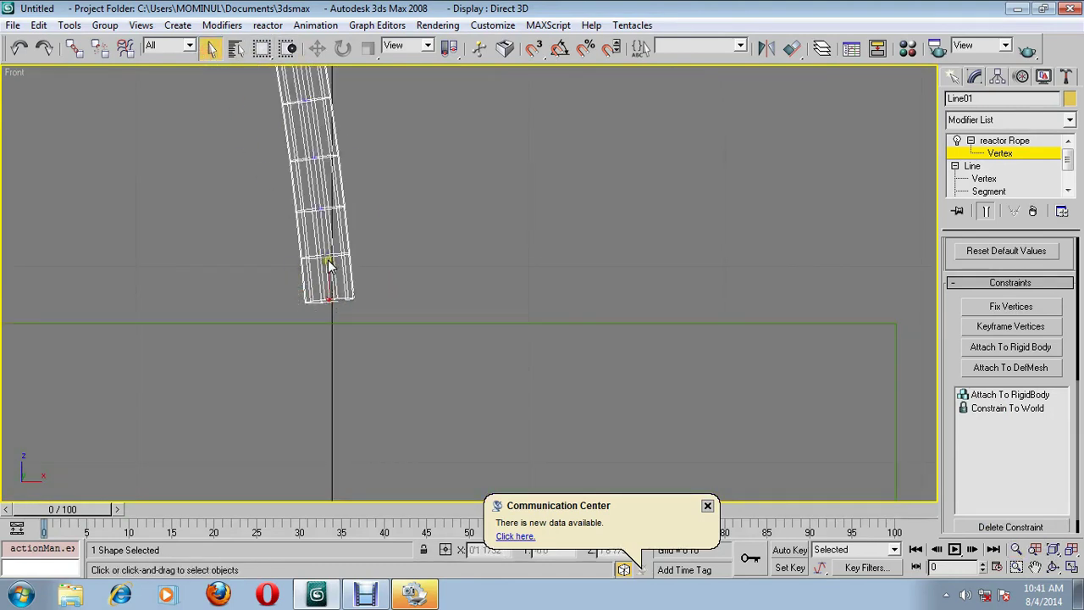
# Attach the rope's bottom end to Box01 and fix the bottom vertex to the world.
pyautogui.click(981, 347)
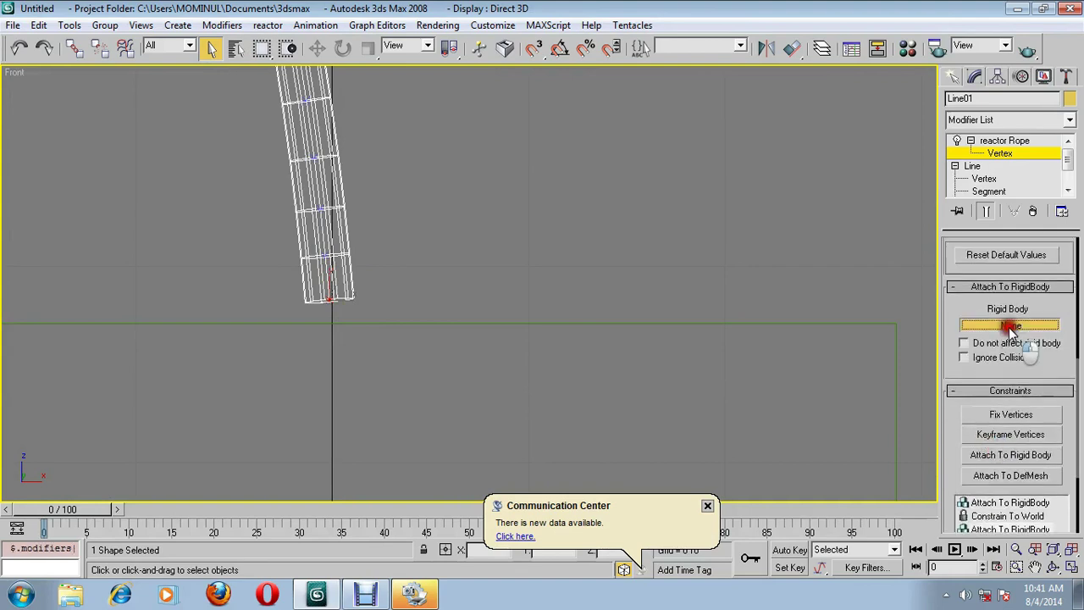
pyautogui.click(1008, 326)
pyautogui.click(488, 325)
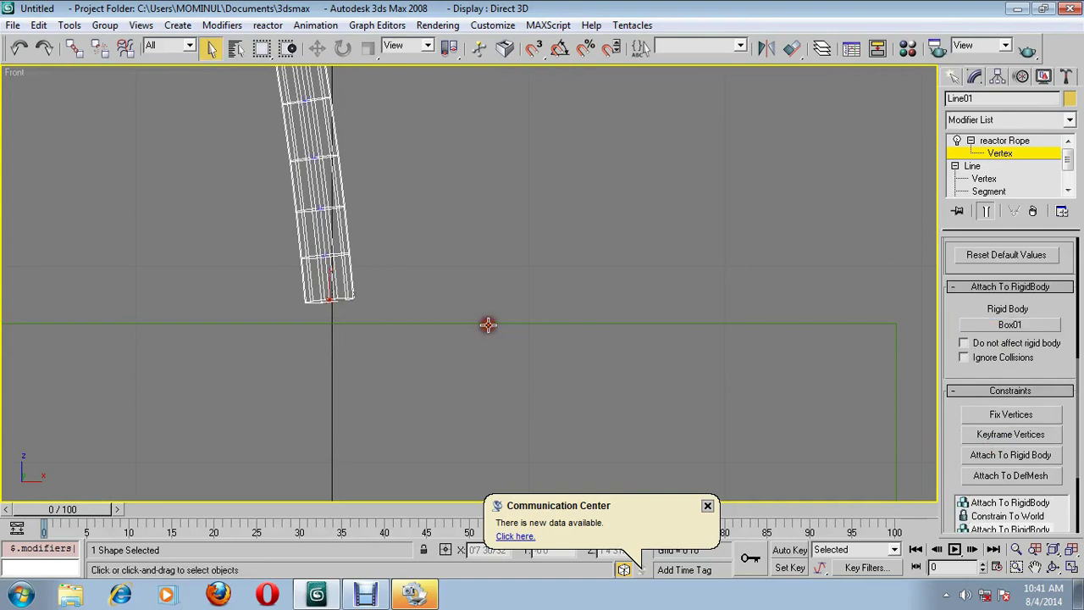
pyautogui.moveTo(295, 280); pyautogui.dragTo(351, 321)
pyautogui.click(1029, 413)
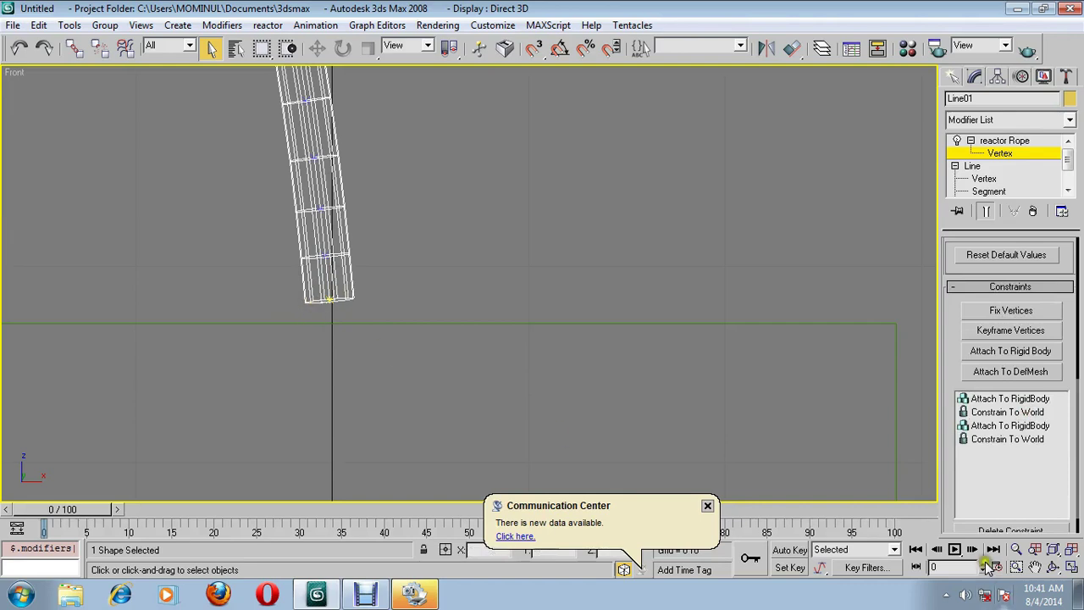
# Zoom out to the whole rope loop and leave the Vertex level.
pyautogui.click(1016, 549)
pyautogui.moveTo(721, 407); pyautogui.dragTo(597, 412)
pyautogui.click(1000, 155)
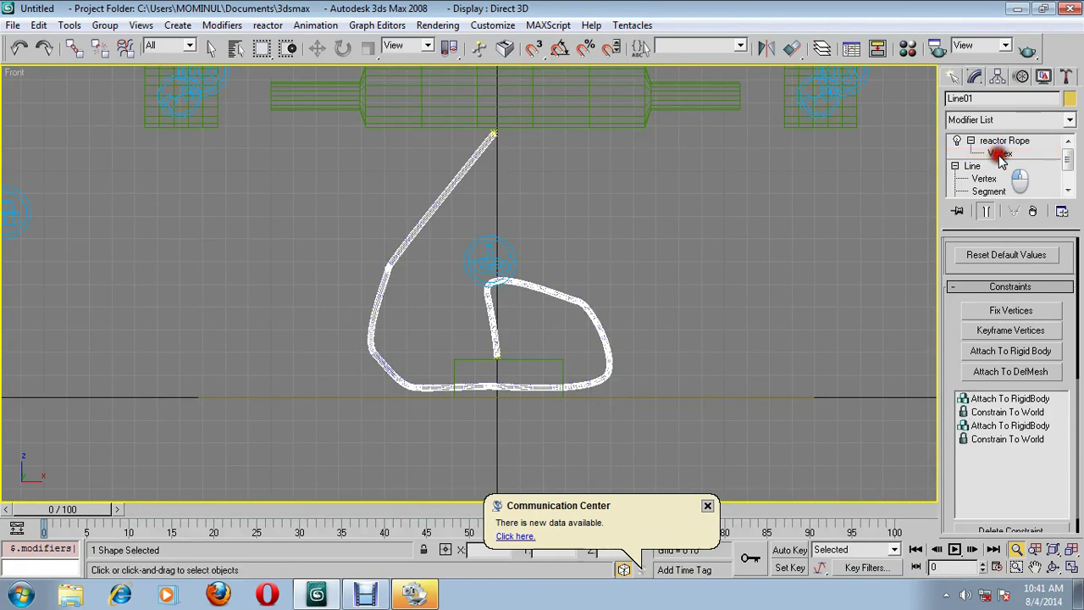
# Deselect the rope, add Motor01 in the Front view, and assign Cylinder01 as its rigid body.
pyautogui.moveTo(668, 177); pyautogui.dragTo(628, 256, button='middle')
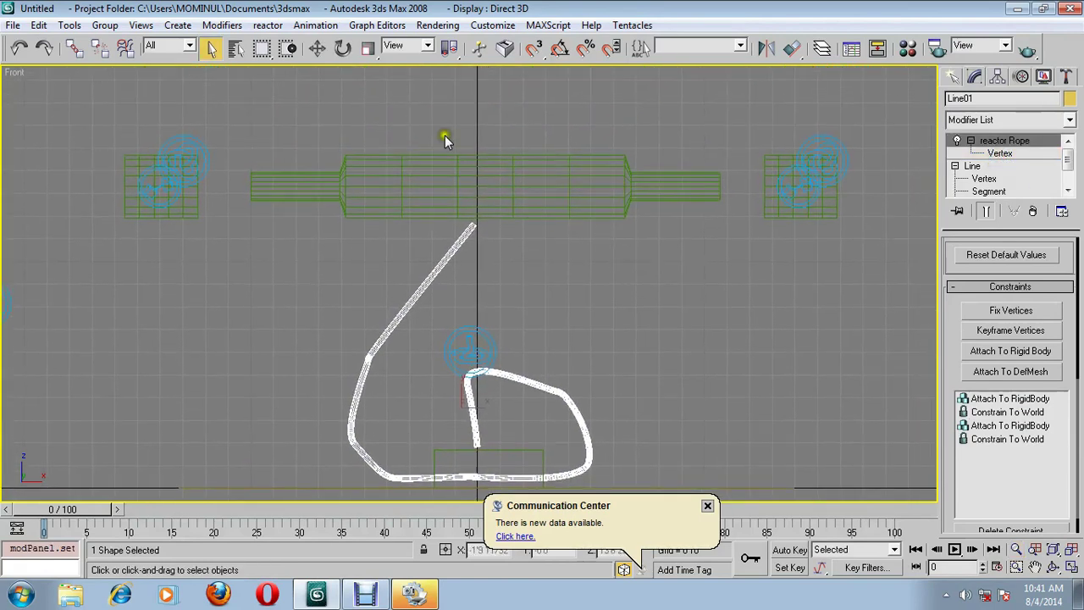
pyautogui.click(267, 24)
pyautogui.moveTo(298, 47)
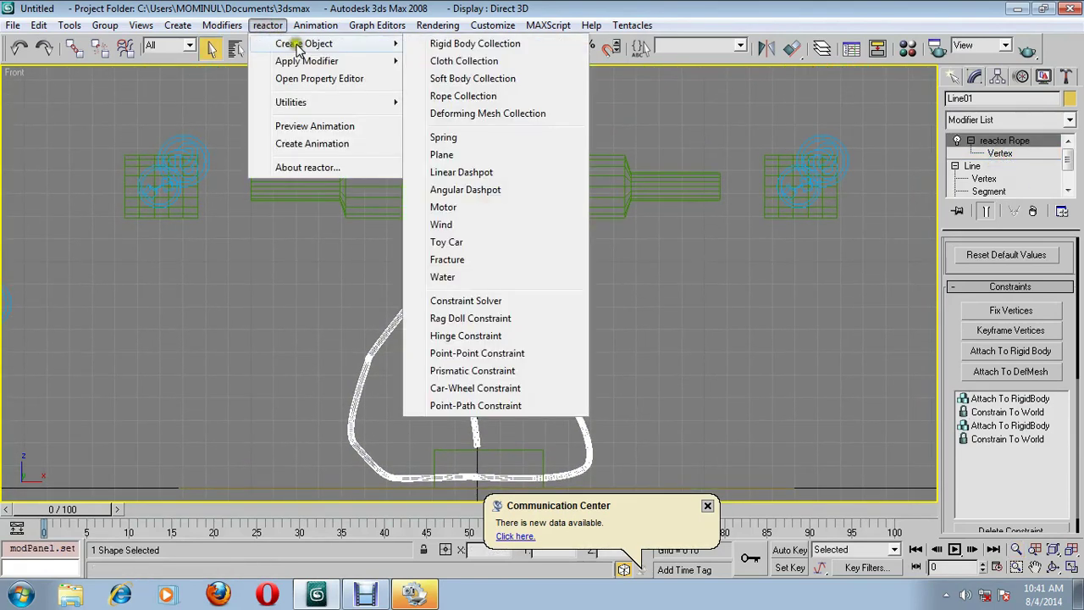
pyautogui.click(734, 328)
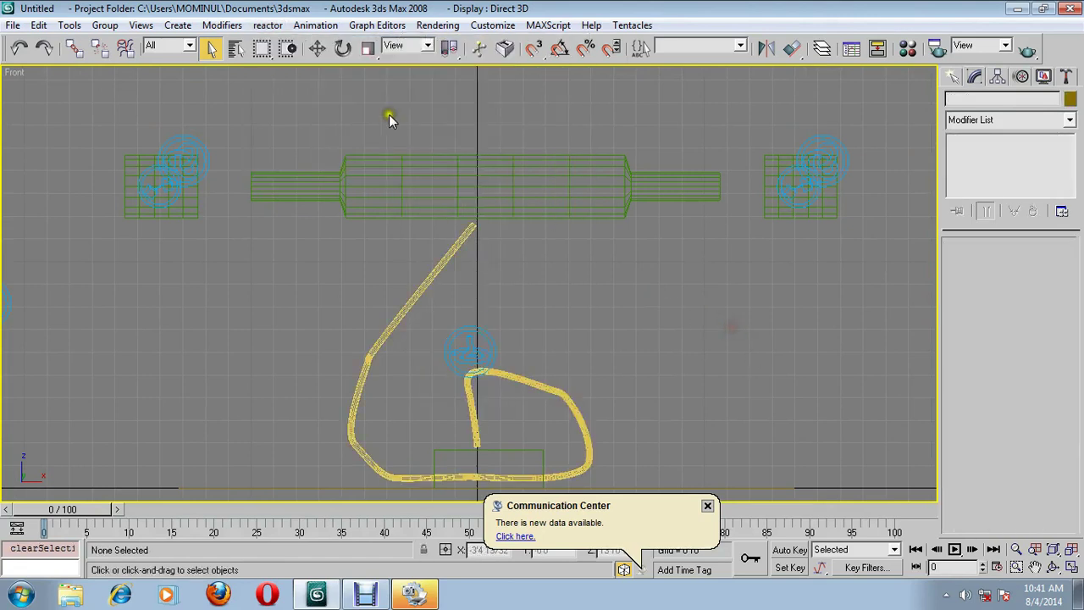
pyautogui.click(268, 25)
pyautogui.moveTo(302, 43)
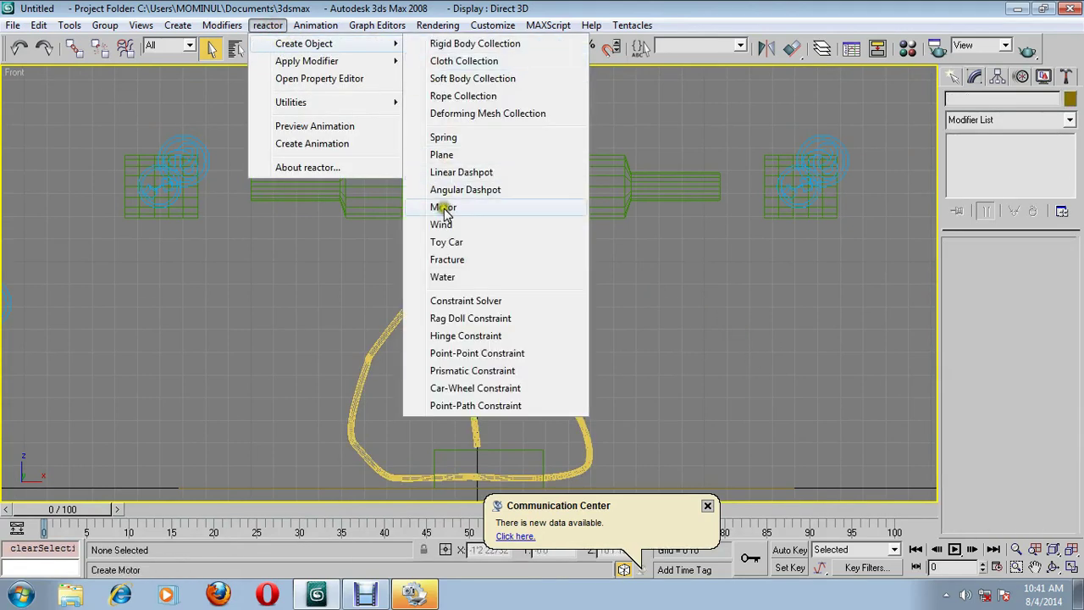
pyautogui.click(442, 208)
pyautogui.moveTo(543, 289); pyautogui.dragTo(556, 296)
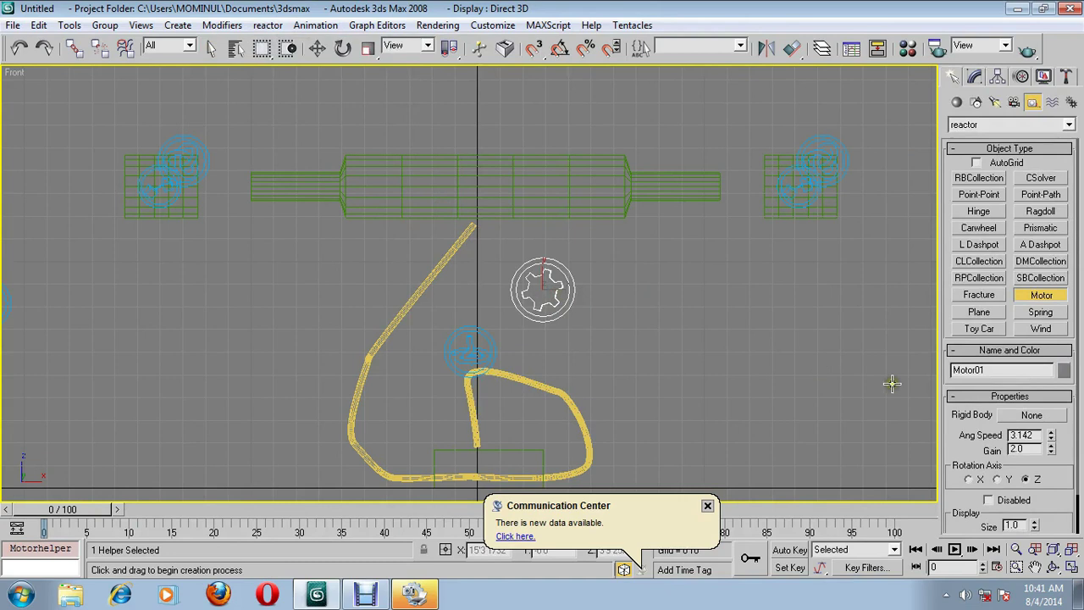
pyautogui.moveTo(955, 439); pyautogui.dragTo(957, 396)
pyautogui.click(1032, 372)
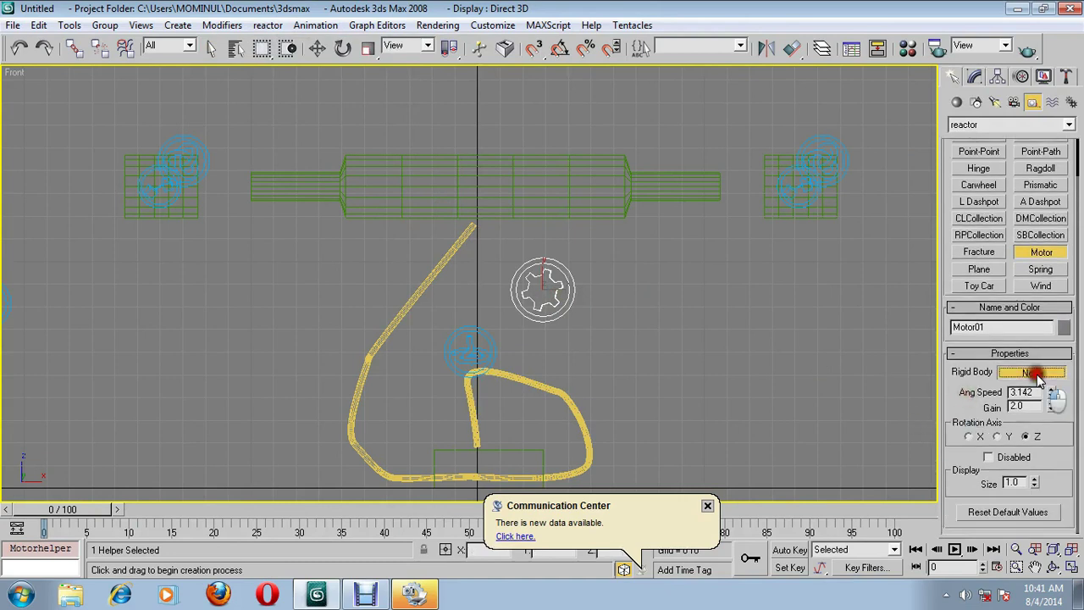
pyautogui.click(605, 211)
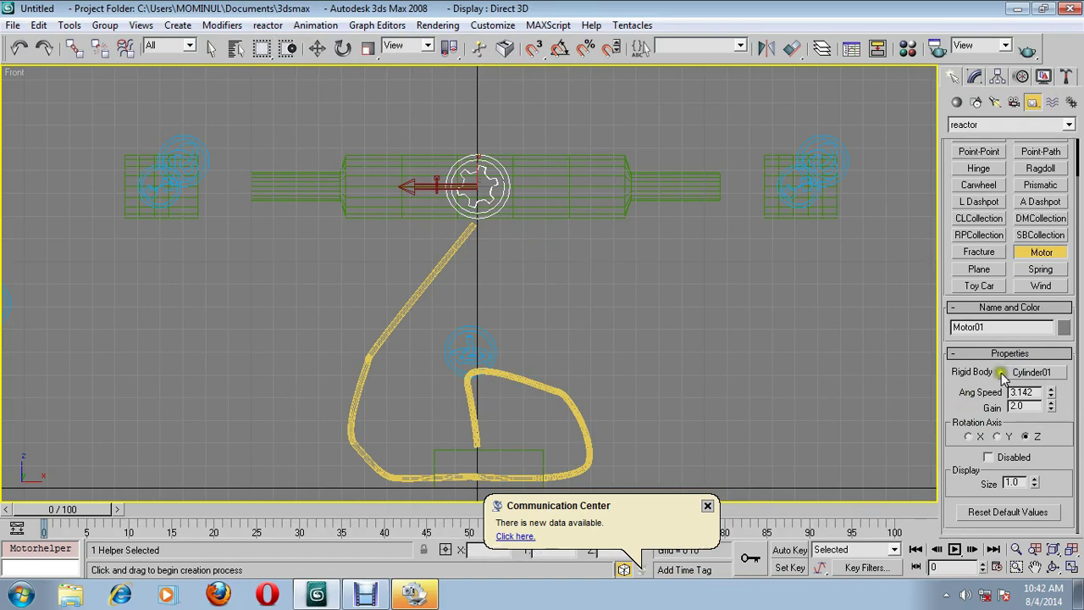
# Set the motor's angular speed to 20 with gain 10, then view in Perspective.
pyautogui.doubleClick(1038, 389)
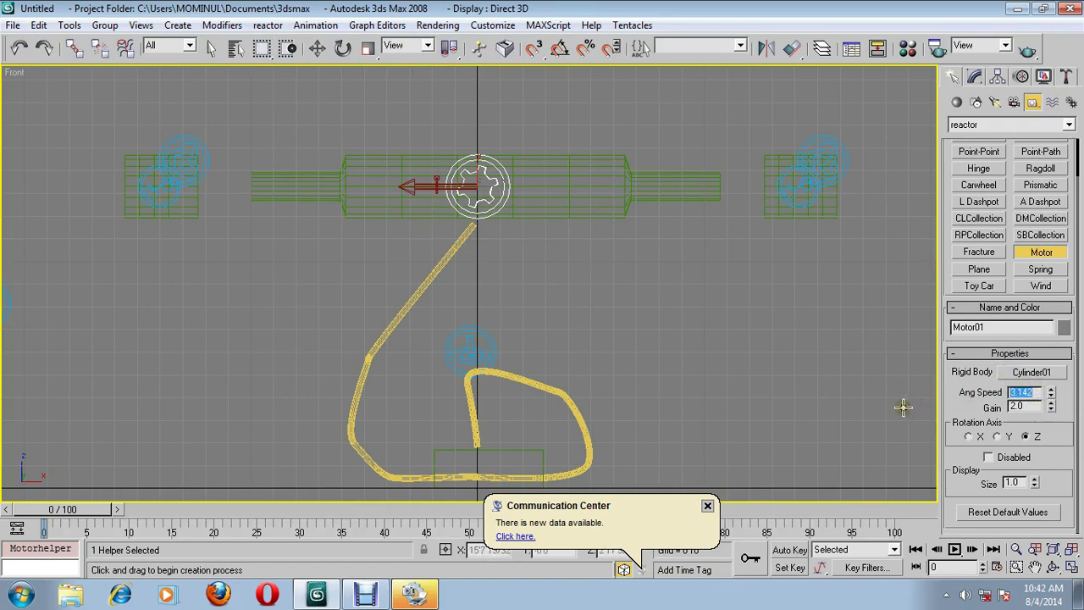
pyautogui.write('20')
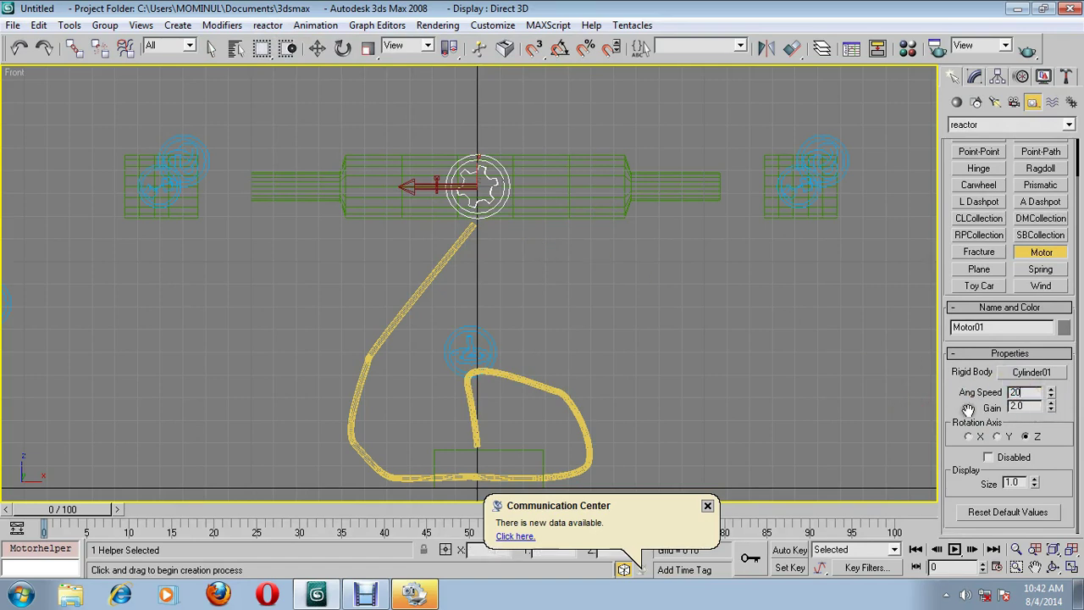
pyautogui.doubleClick(1027, 408)
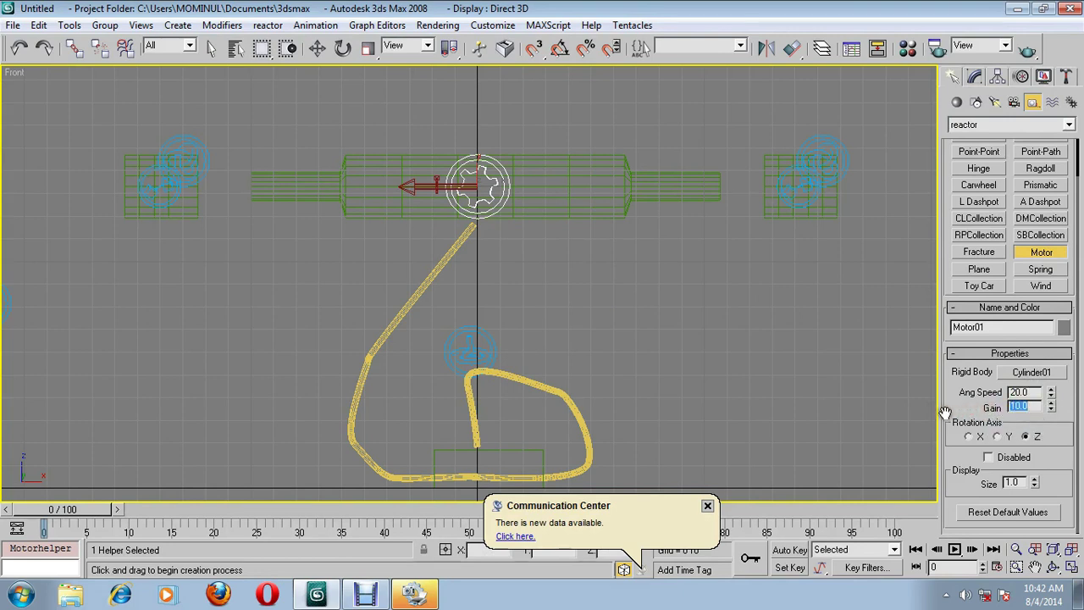
pyautogui.moveTo(779, 395); pyautogui.dragTo(767, 387, button='middle')
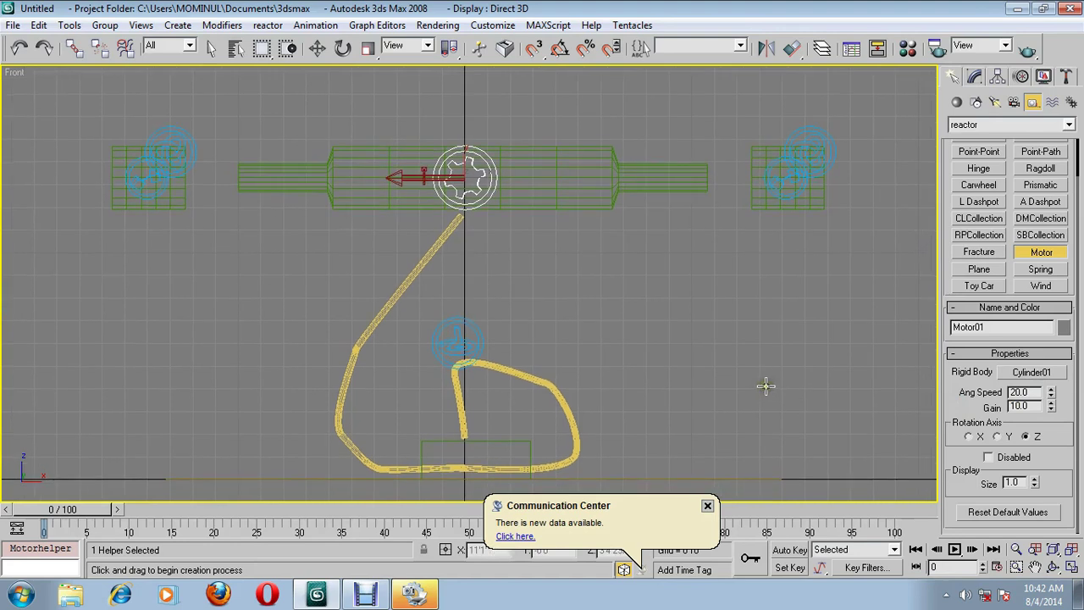
pyautogui.press('p')
pyautogui.click(1016, 549)
pyautogui.moveTo(724, 336); pyautogui.dragTo(636, 372)
pyautogui.keyDown('alt'); pyautogui.moveTo(636, 373); pyautogui.dragTo(539, 375, button='middle'); pyautogui.keyUp('alt')
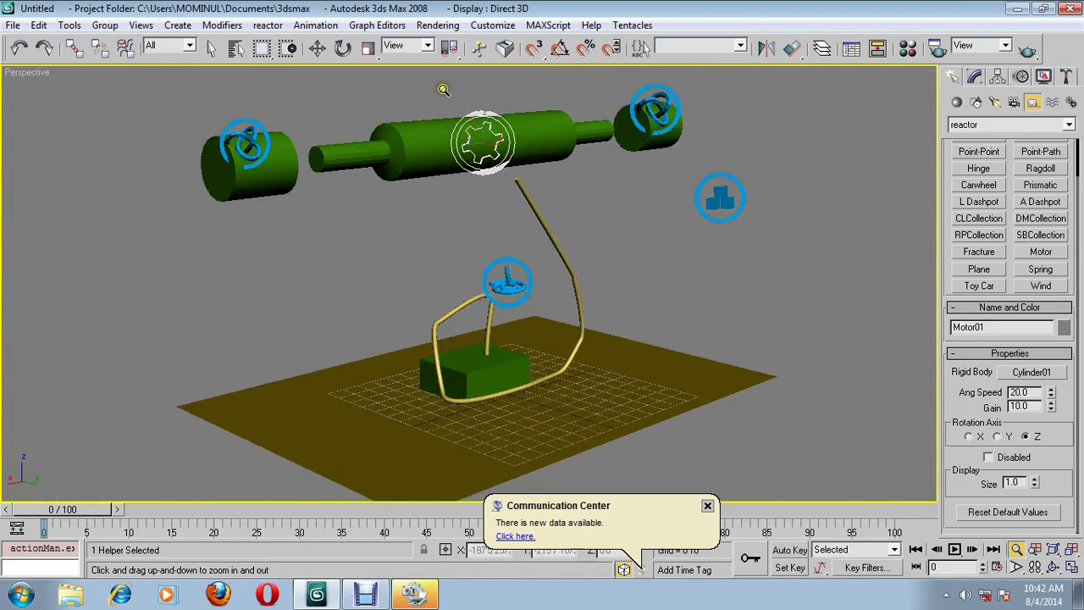
# Run the reactor animation preview and dismiss the analysis messages.
pyautogui.click(268, 25)
pyautogui.click(298, 127)
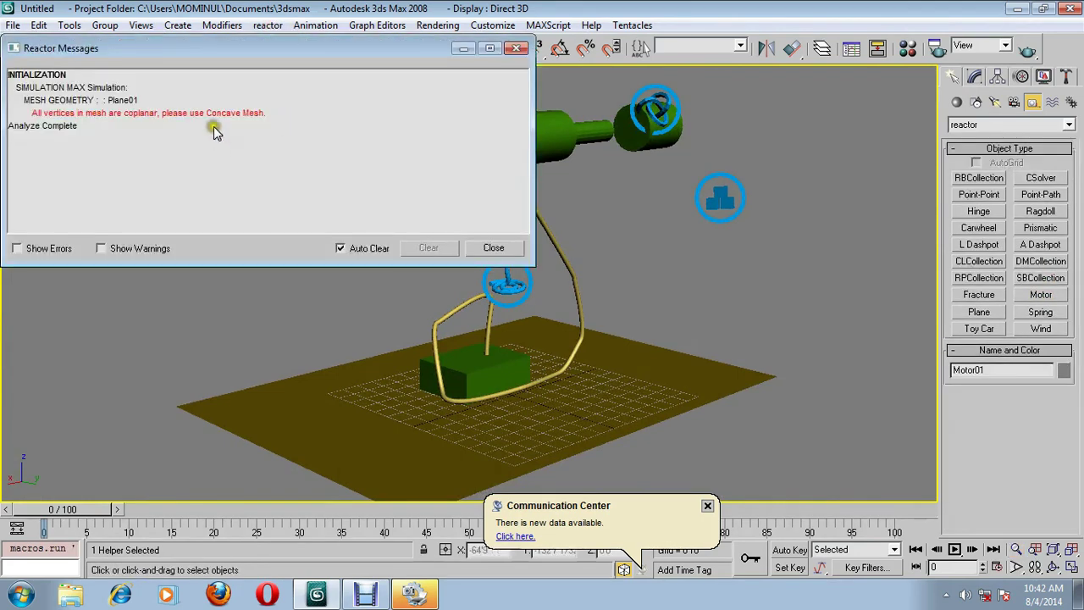
pyautogui.click(494, 248)
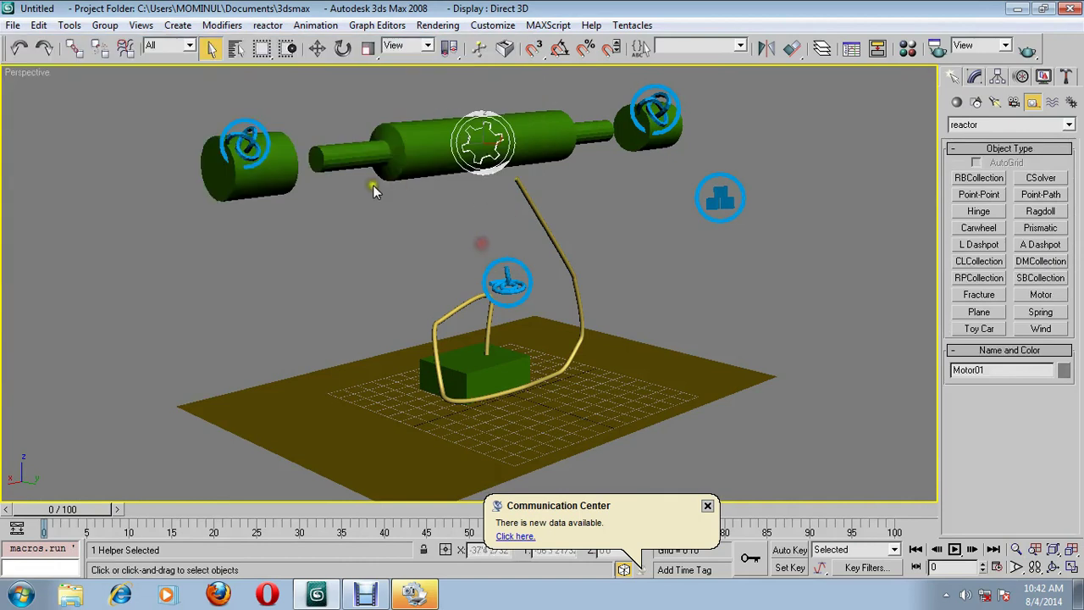
# In Front view, select both end blocks, the rolling pin, the box and the ground plane.
pyautogui.press('f')
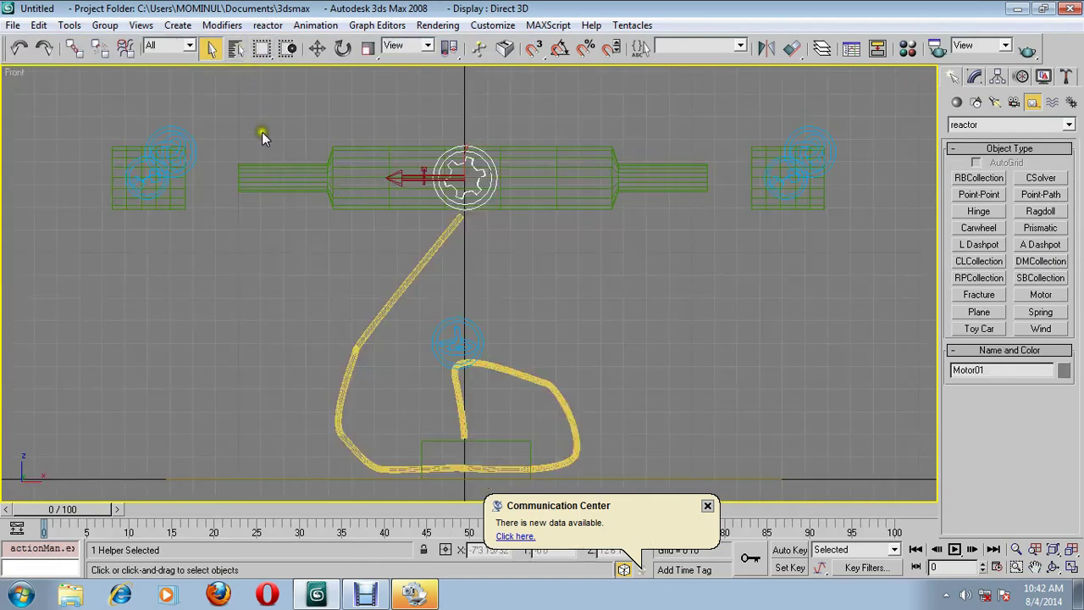
pyautogui.click(179, 200)
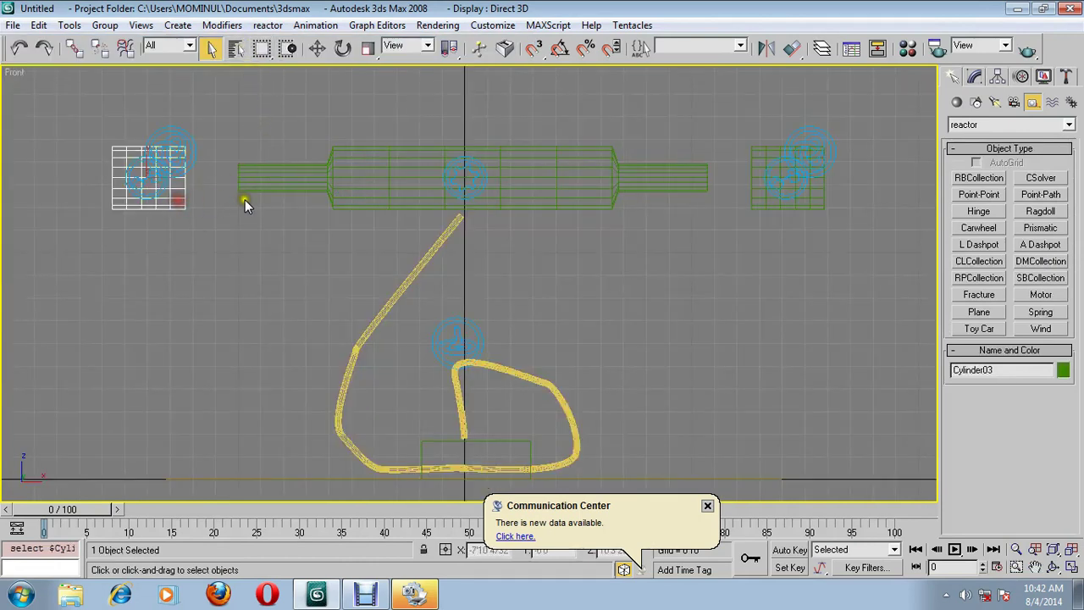
pyautogui.keyDown('ctrl'); pyautogui.click(289, 181); pyautogui.keyUp('ctrl')
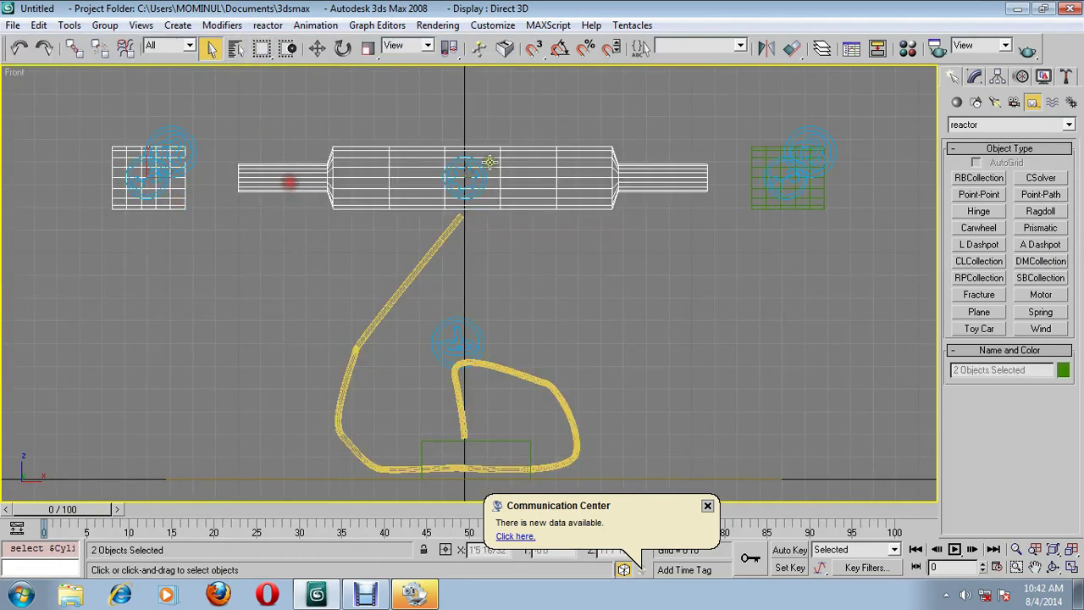
pyautogui.keyDown('ctrl'); pyautogui.click(752, 196); pyautogui.keyUp('ctrl')
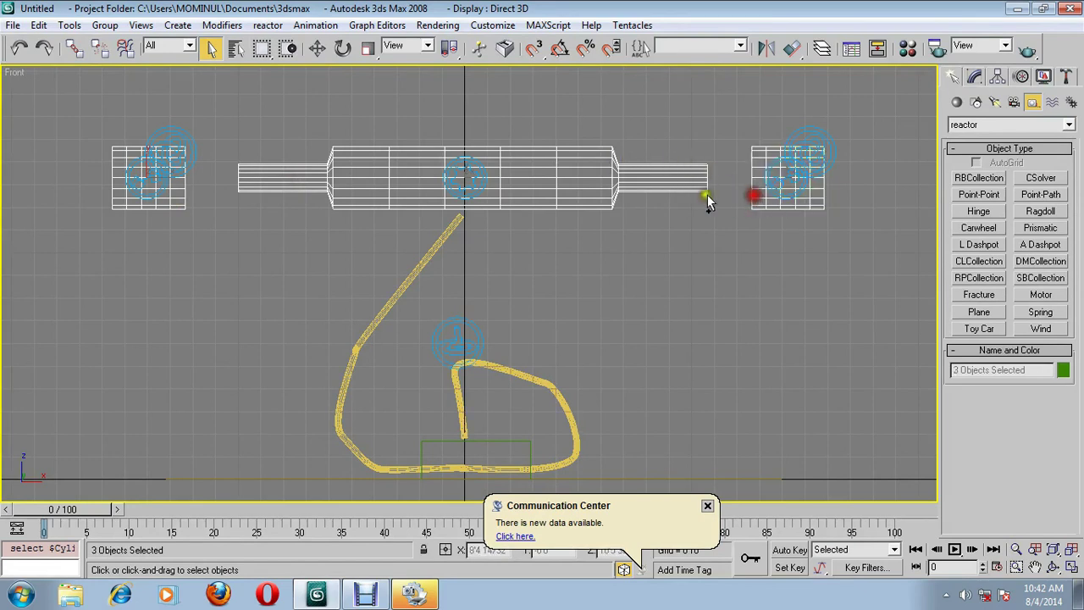
pyautogui.keyDown('ctrl'); pyautogui.click(515, 444); pyautogui.keyUp('ctrl')
pyautogui.keyDown('ctrl'); pyautogui.click(684, 479); pyautogui.keyUp('ctrl')
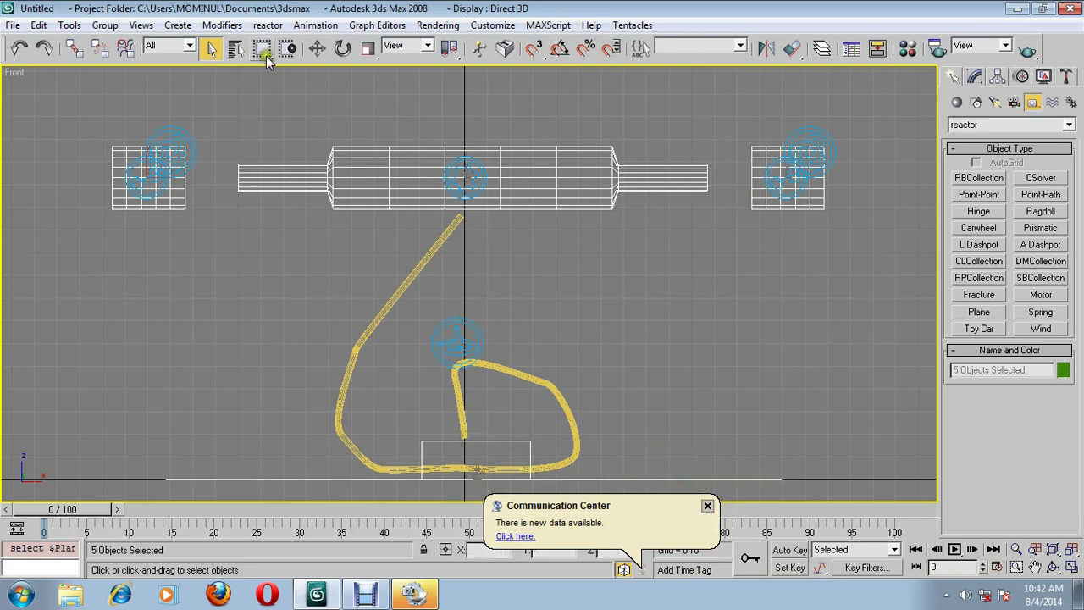
# Set Simulation Geometry to Concave Mesh for all five selected bodies in the Property Editor.
pyautogui.click(268, 25)
pyautogui.click(292, 80)
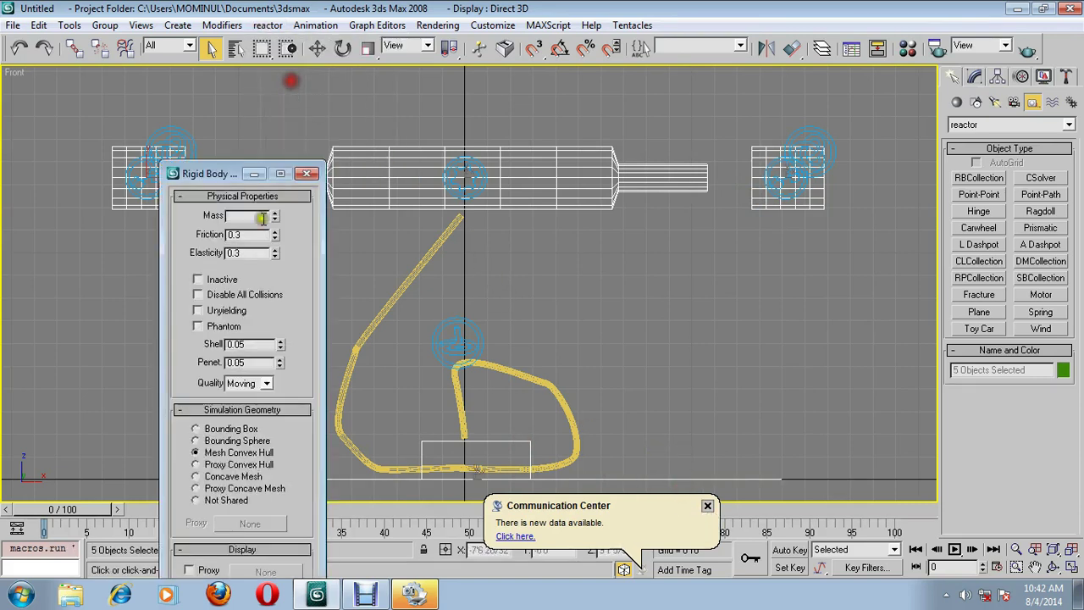
pyautogui.click(218, 476)
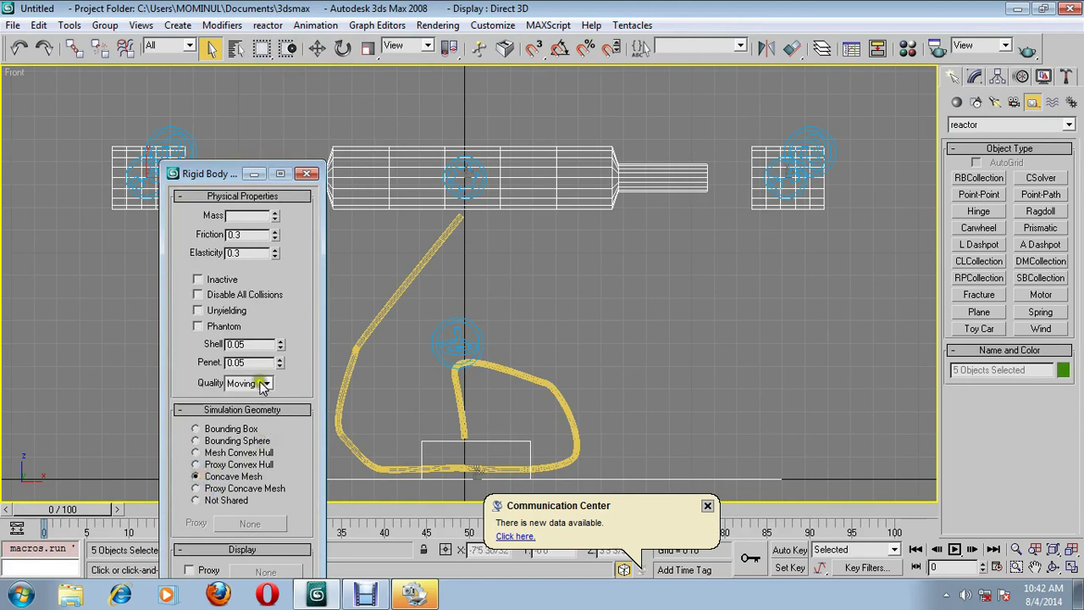
pyautogui.click(305, 175)
# Play the real-time reactor preview in Perspective, watch the rope wind, then close it and the messages.
pyautogui.press('p')
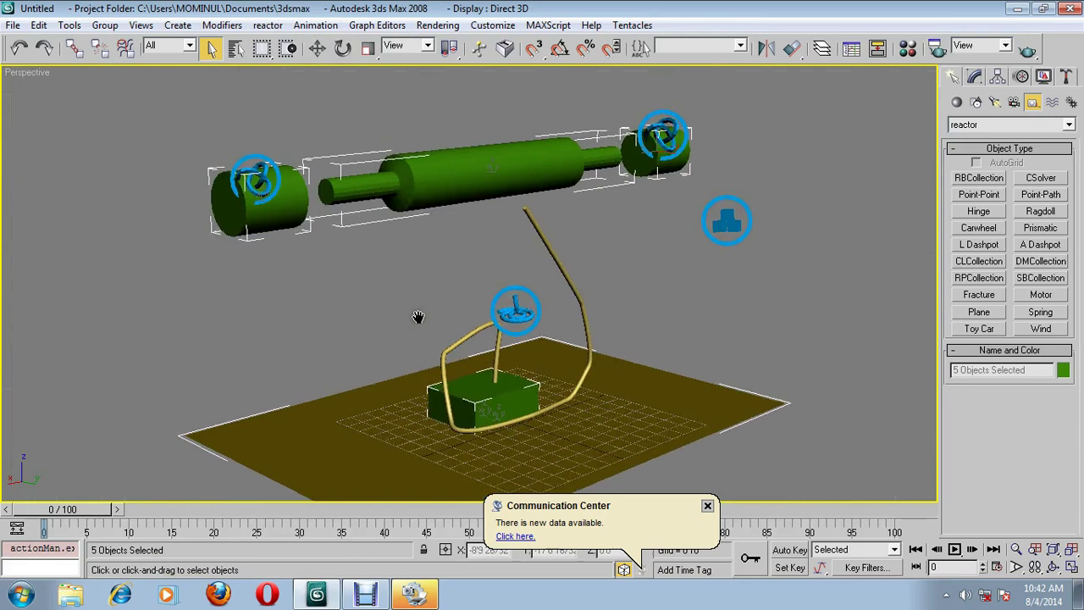
pyautogui.click(266, 25)
pyautogui.click(281, 119)
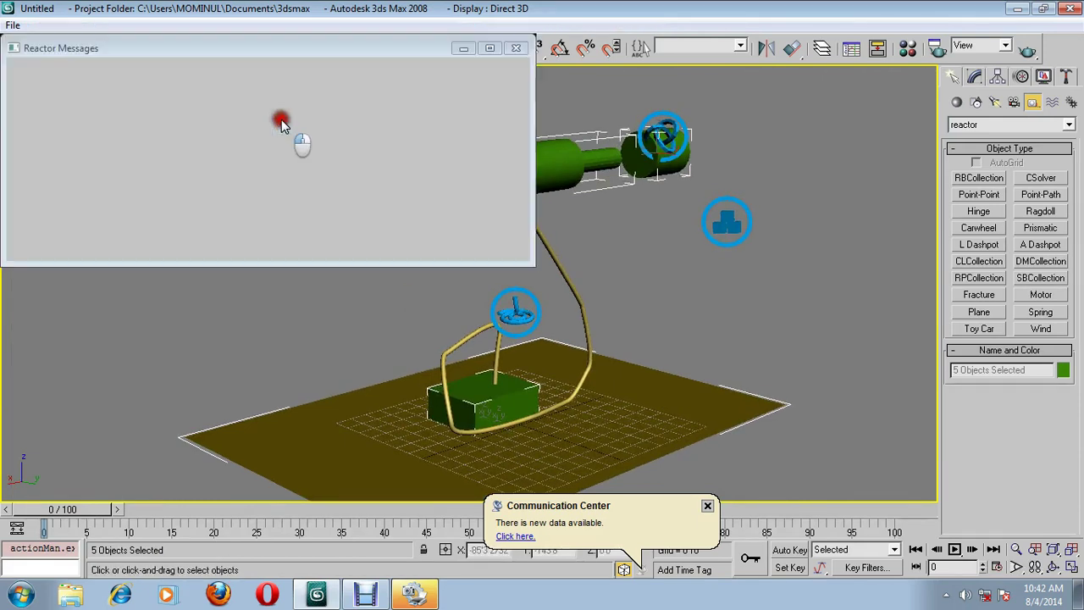
pyautogui.click(44, 37)
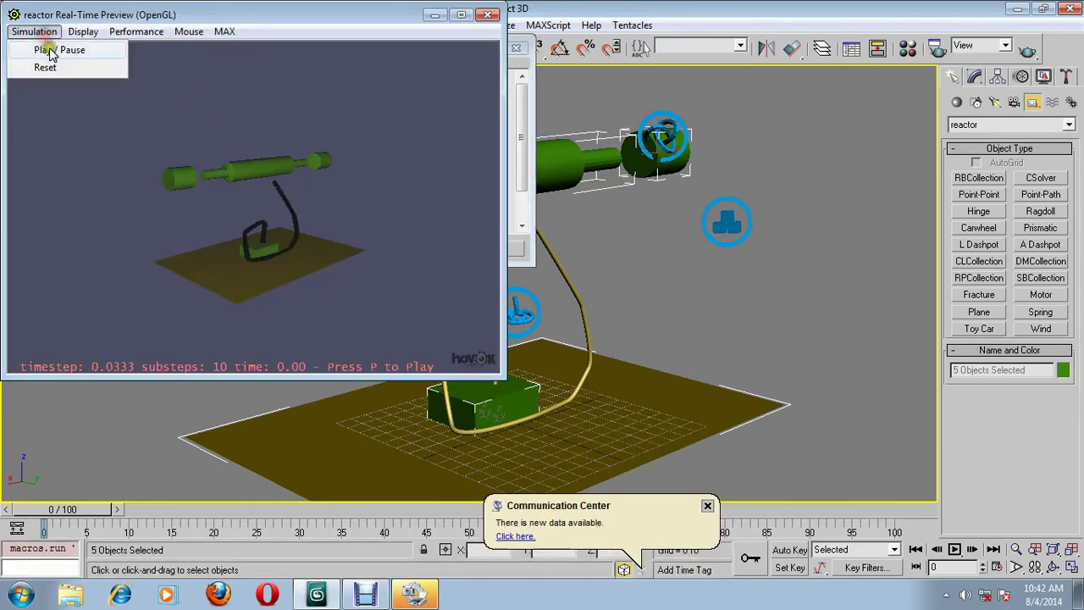
pyautogui.click(51, 47)
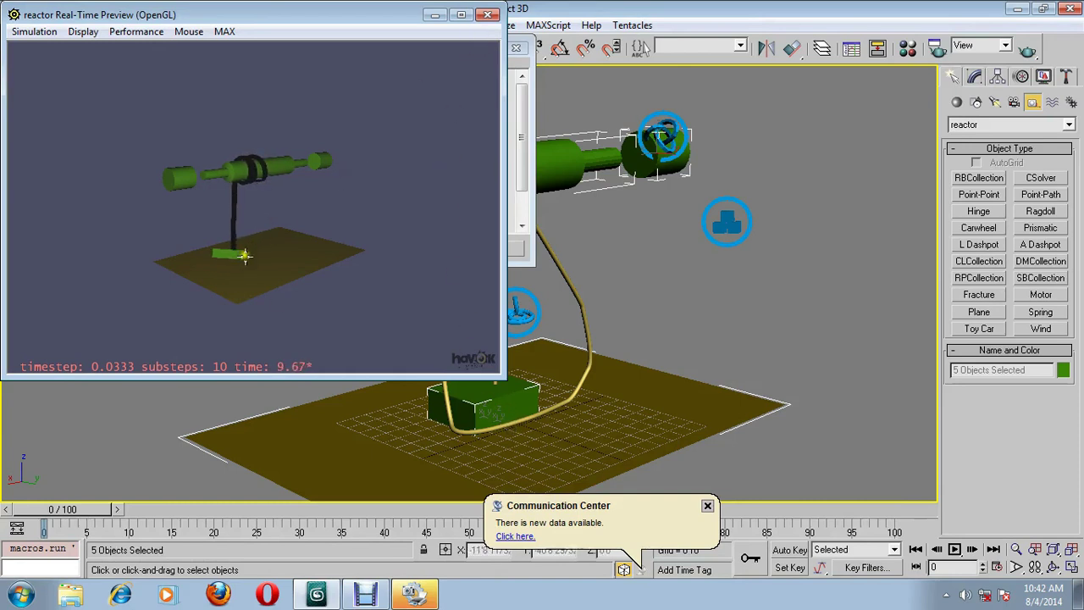
pyautogui.click(487, 18)
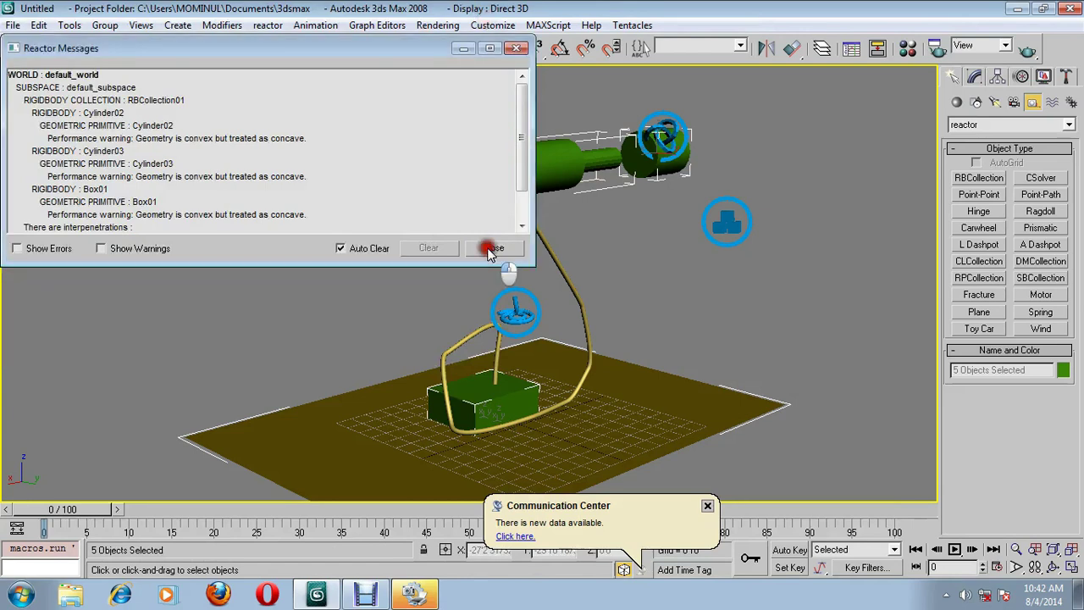
pyautogui.click(494, 244)
# Raise Box01 to Absolute Z 0'0 11/32", just clear of the ground plane.
pyautogui.press('f')
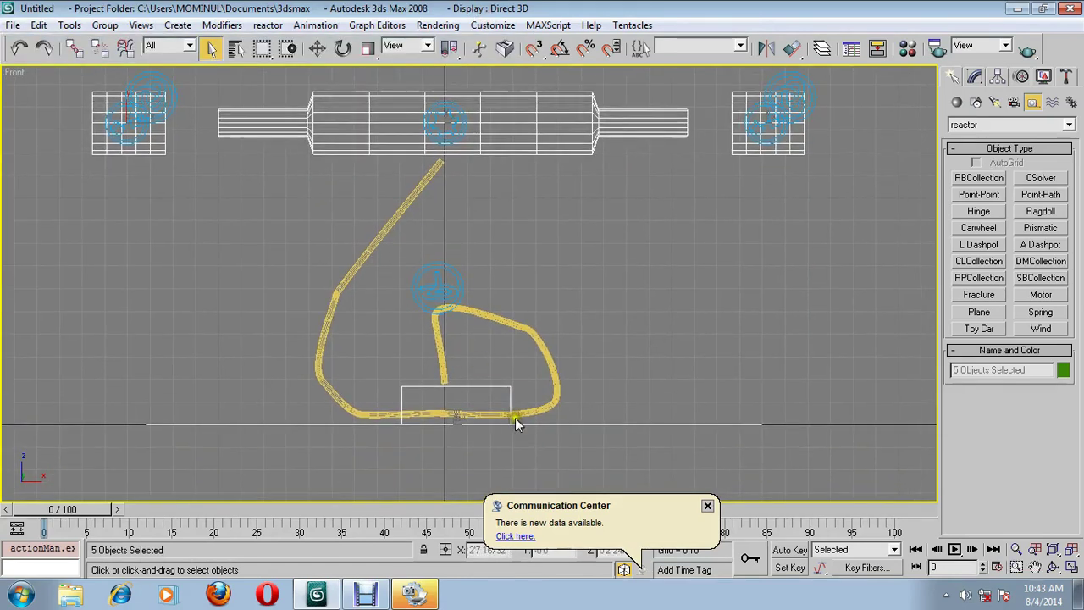
pyautogui.click(500, 382)
pyautogui.click(505, 391)
pyautogui.rightClick(316, 49)
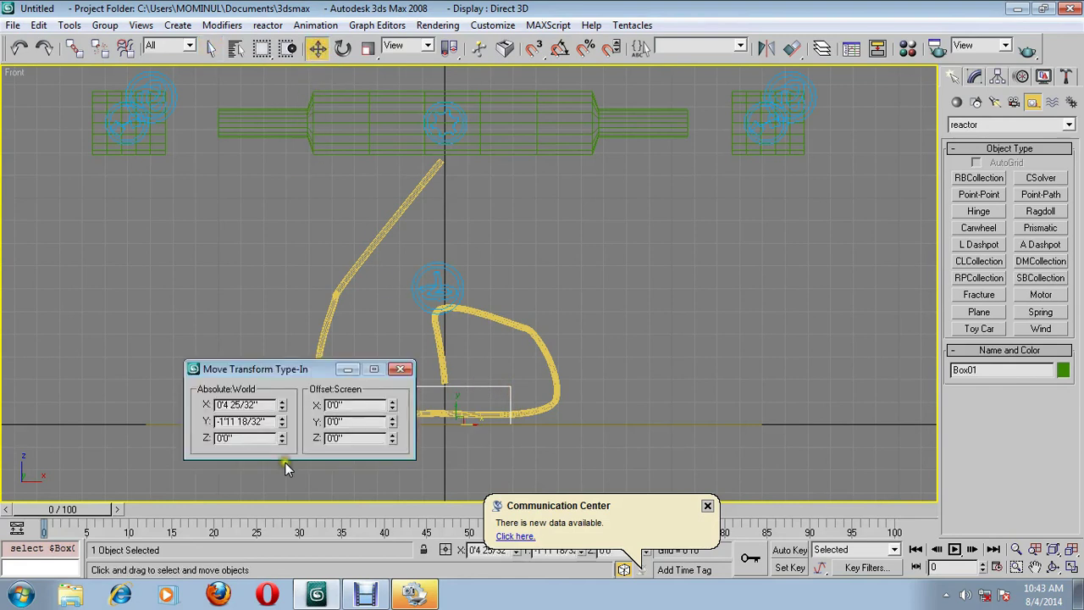
pyautogui.click(283, 436)
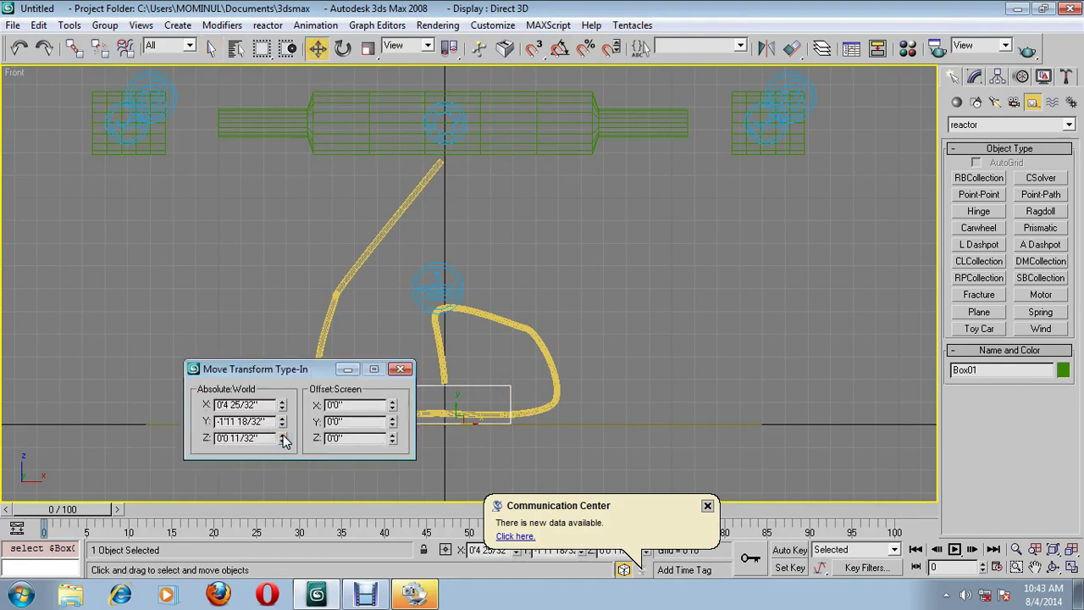
pyautogui.click(399, 368)
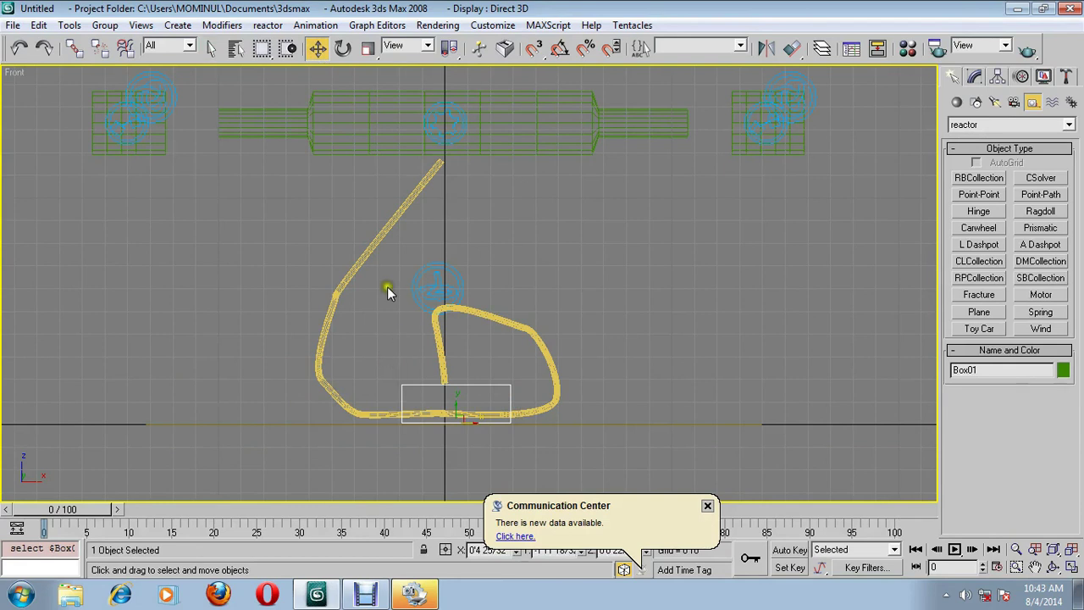
pyautogui.press('p')
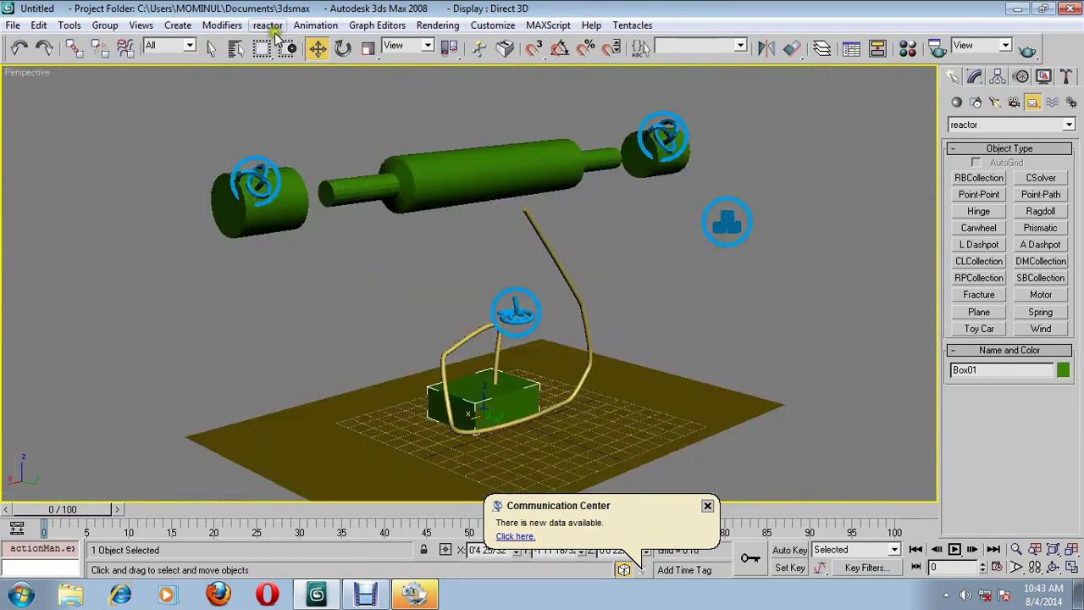
pyautogui.click(269, 24)
pyautogui.click(291, 127)
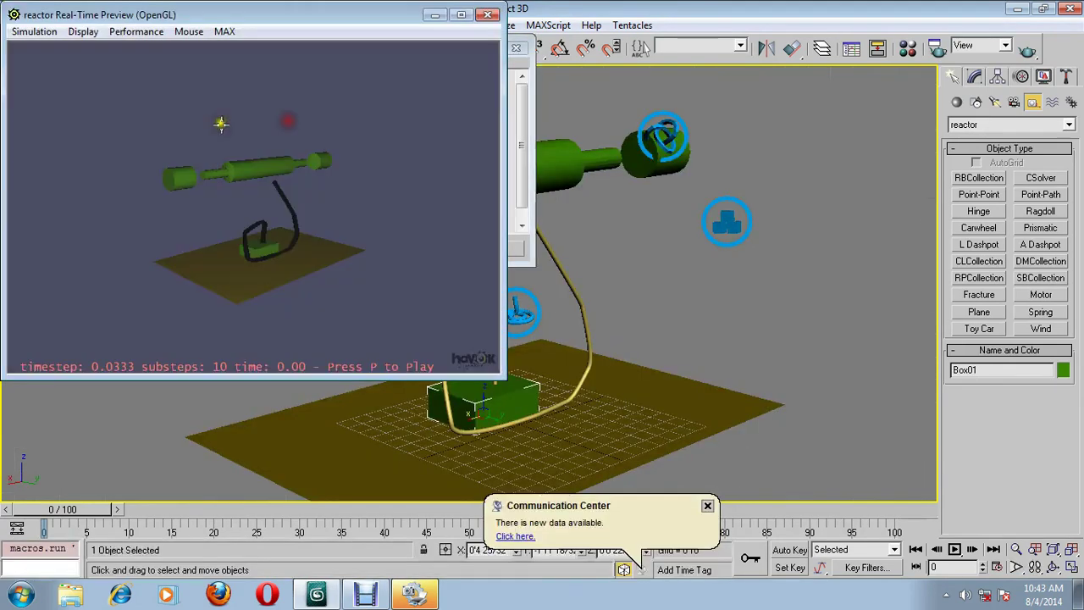
pyautogui.click(26, 31)
pyautogui.click(34, 49)
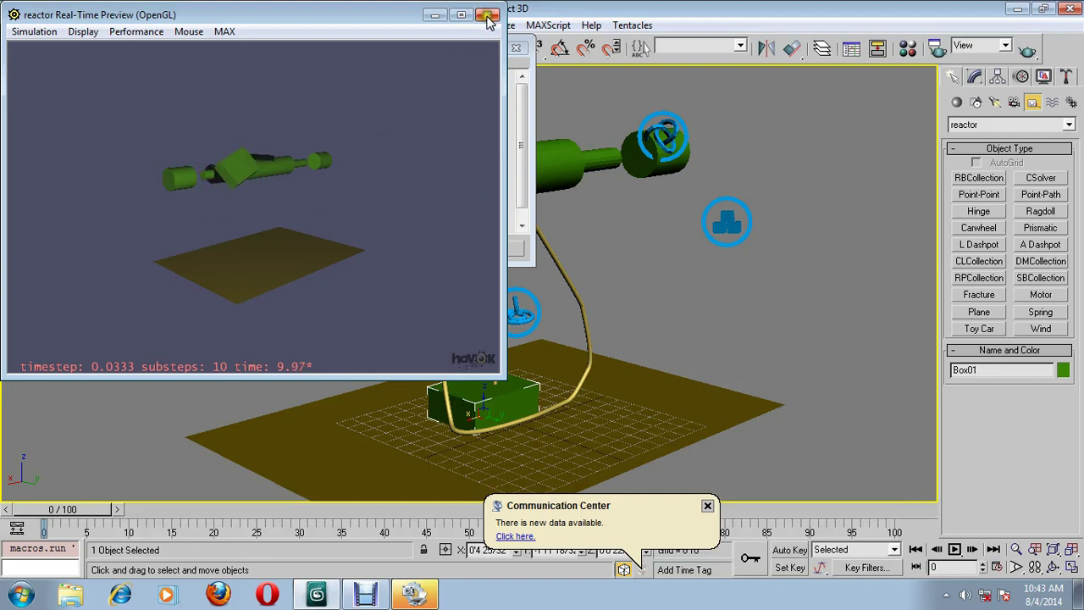
pyautogui.click(488, 19)
pyautogui.click(496, 244)
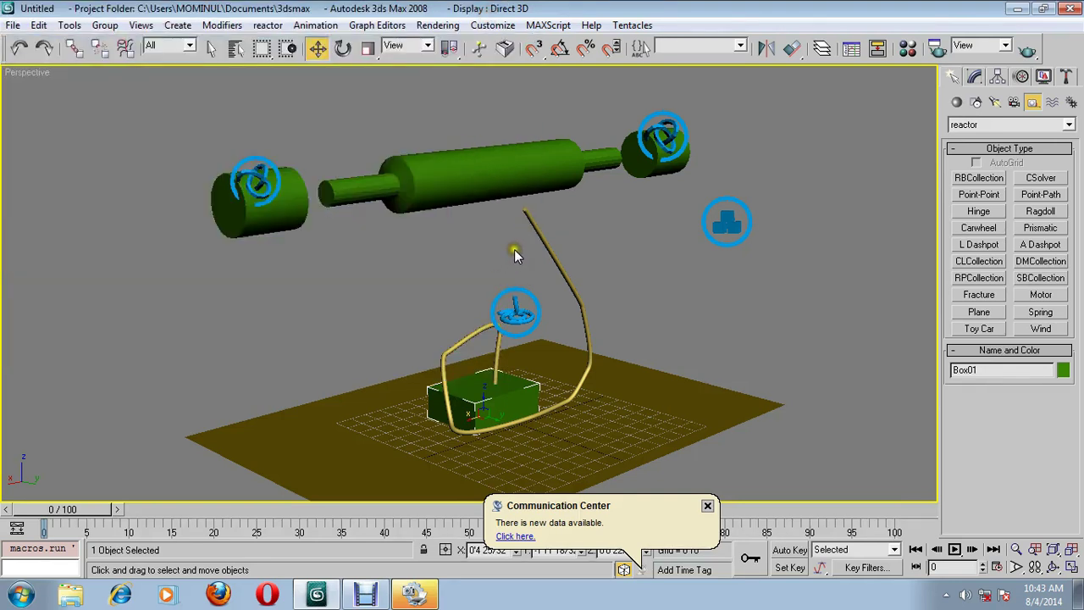
# Give Motor01 on the rolling pin an angular speed of 10 and a gain of 4.
pyautogui.press('f')
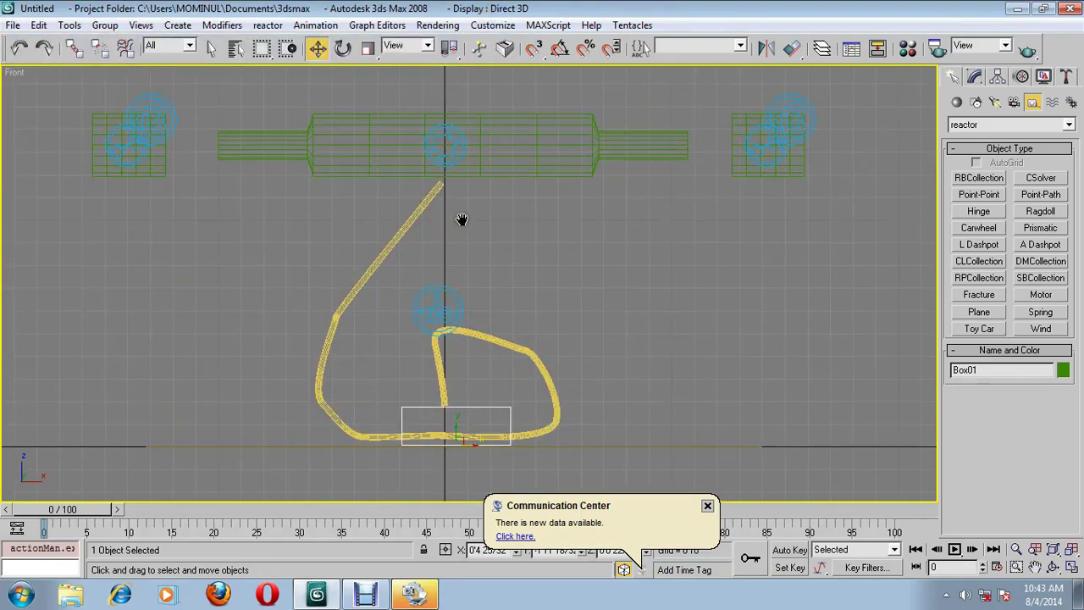
pyautogui.click(435, 187)
pyautogui.click(441, 189)
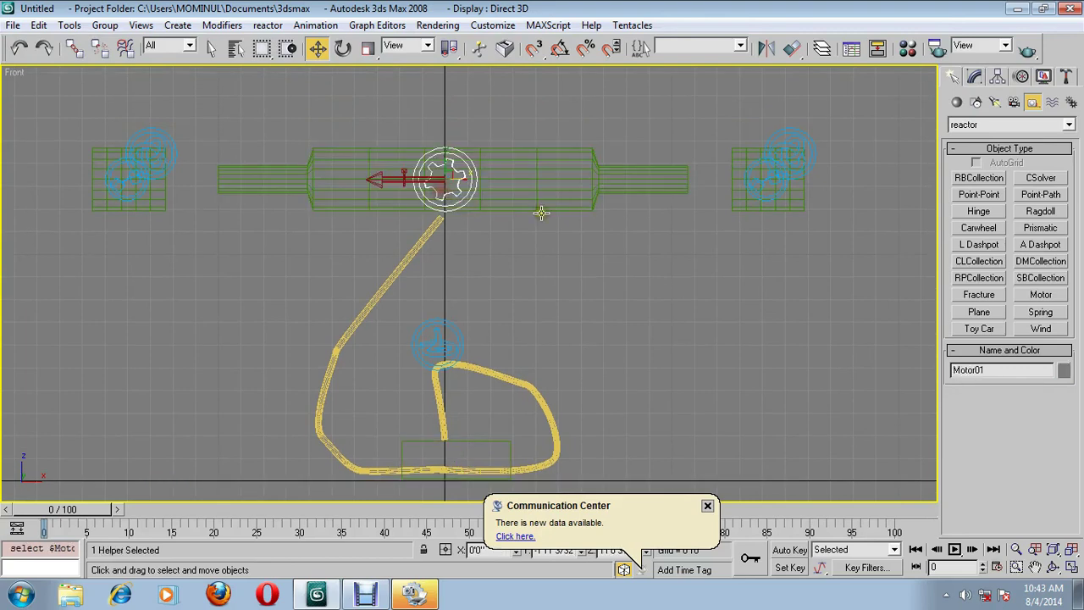
pyautogui.click(976, 77)
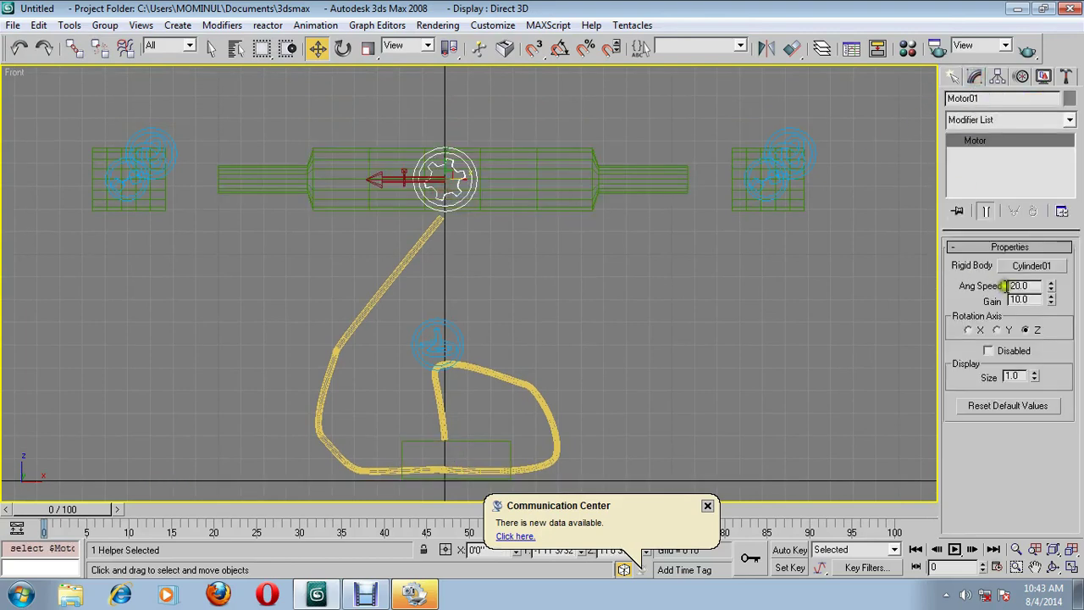
pyautogui.moveTo(1036, 288); pyautogui.dragTo(924, 306)
pyautogui.write('10')
pyautogui.moveTo(1029, 303); pyautogui.dragTo(970, 309)
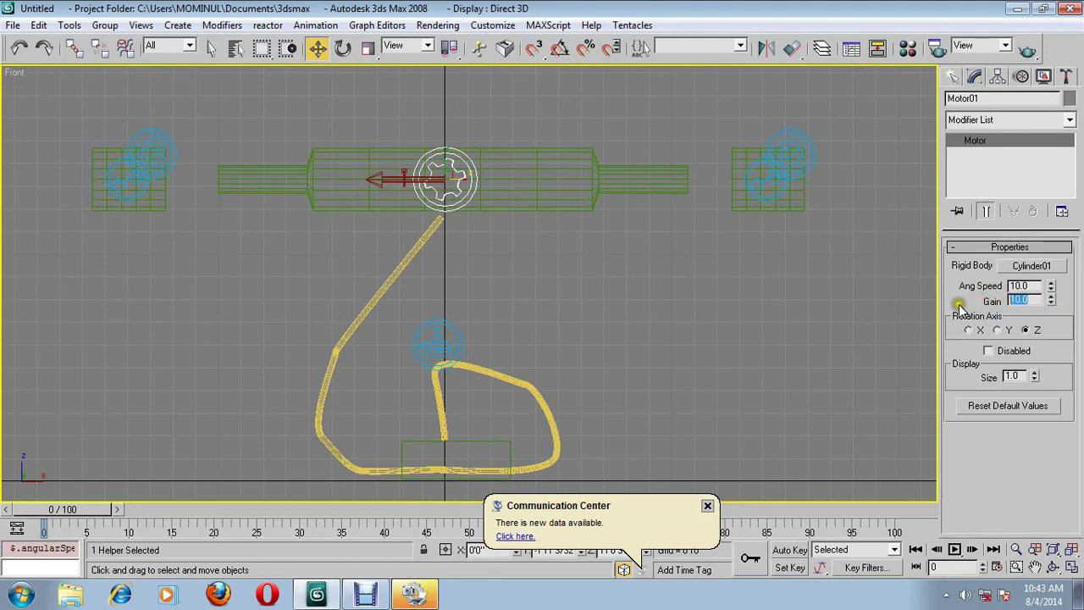
pyautogui.write('4')
pyautogui.press('Return')
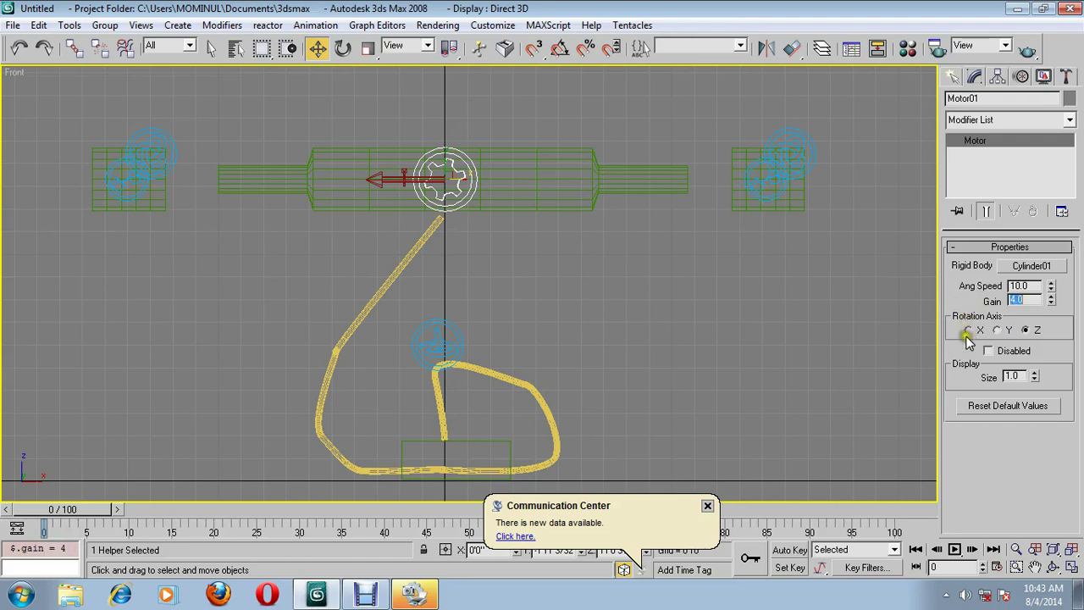
pyautogui.moveTo(823, 372); pyautogui.dragTo(834, 377, button='middle')
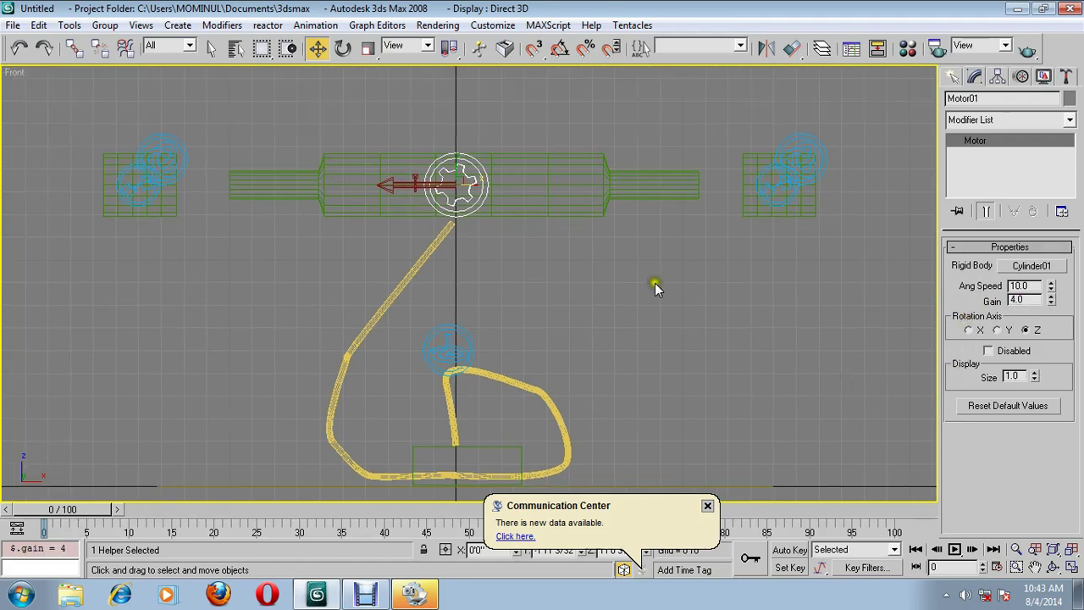
# Play the reactor real-time preview with the gentler motor, then close the preview window.
pyautogui.press('p')
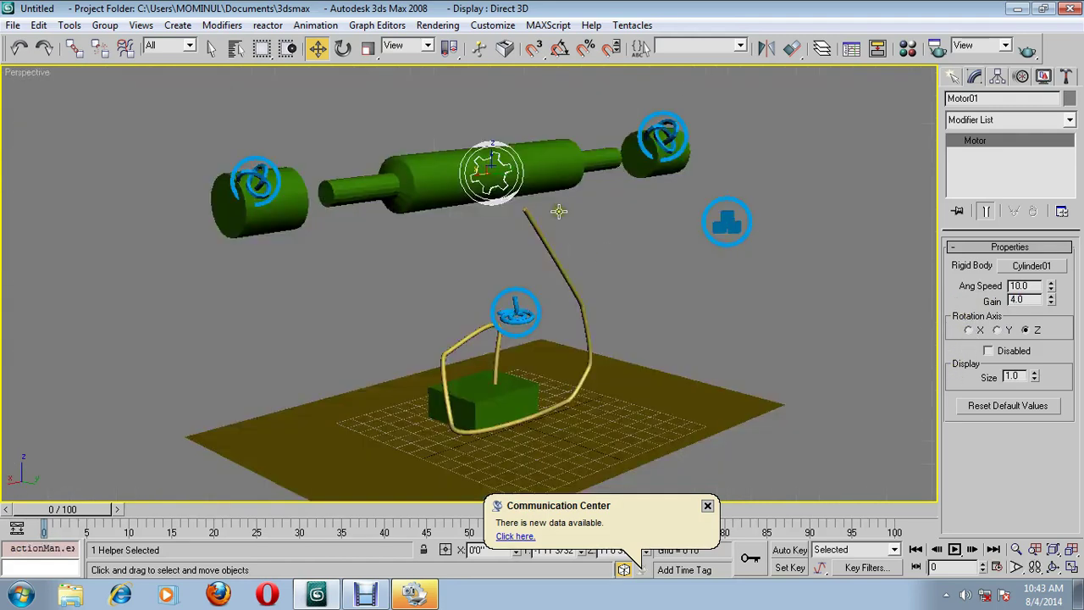
pyautogui.click(268, 24)
pyautogui.click(288, 125)
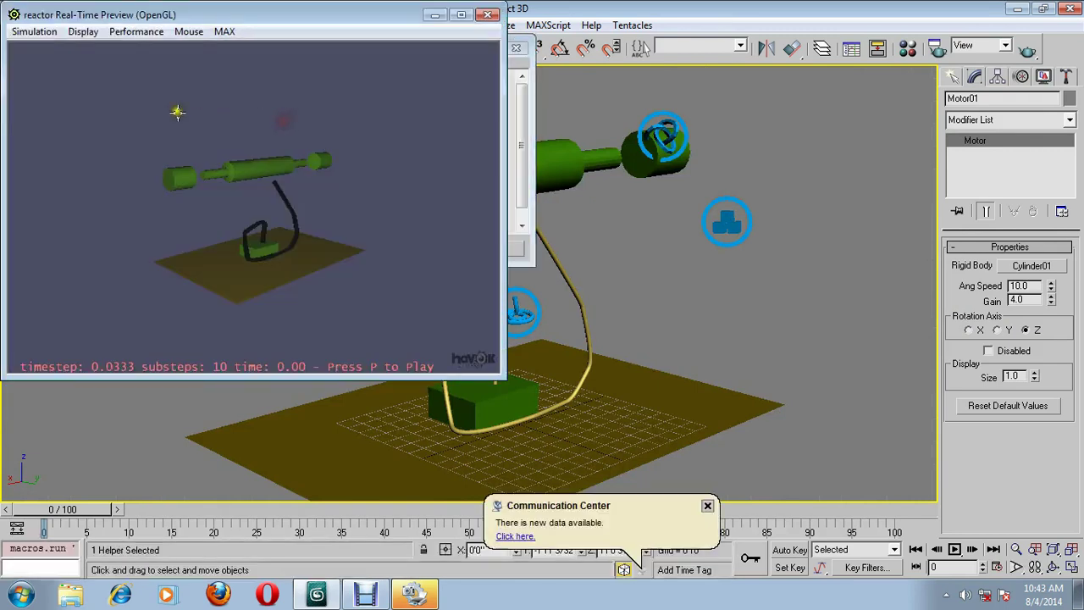
pyautogui.click(21, 31)
pyautogui.click(28, 53)
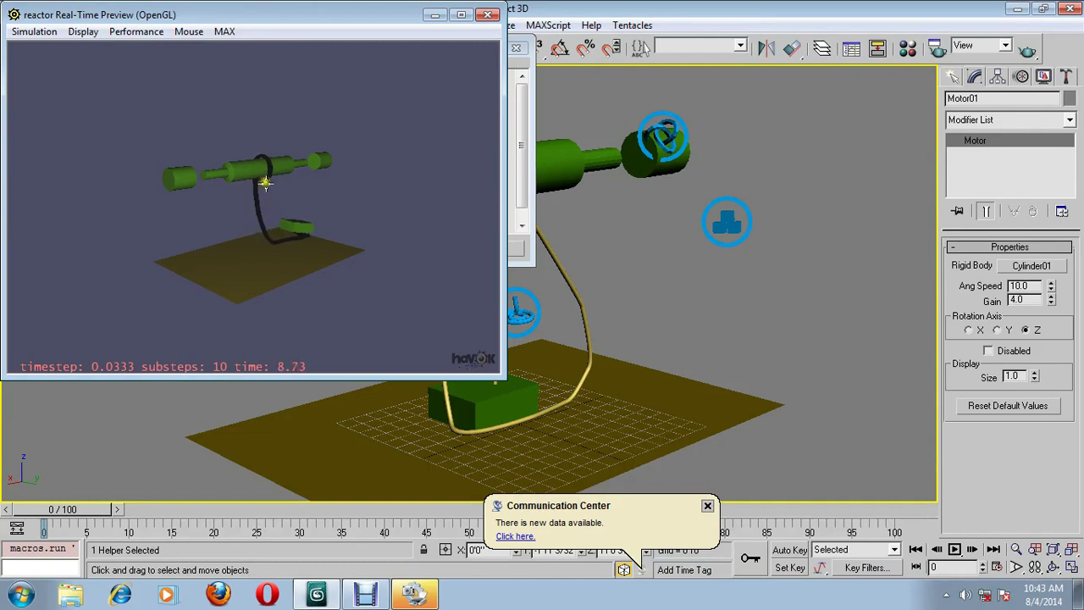
pyautogui.click(489, 15)
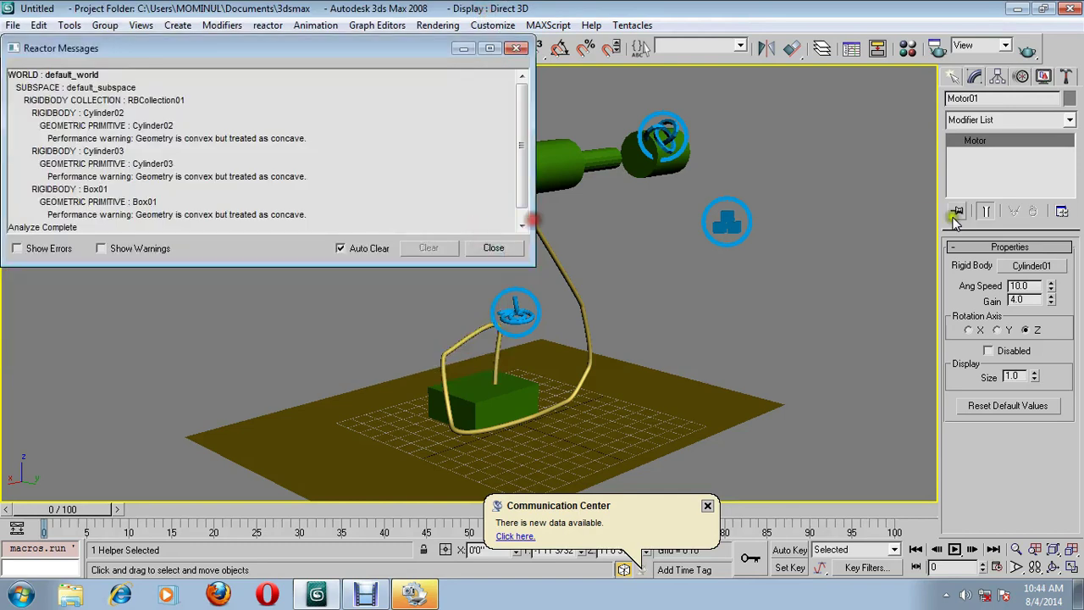
# Set Motor01's angular speed to 15 and its gain to 8.
pyautogui.doubleClick(1025, 286)
pyautogui.write('15')
pyautogui.doubleClick(1016, 301)
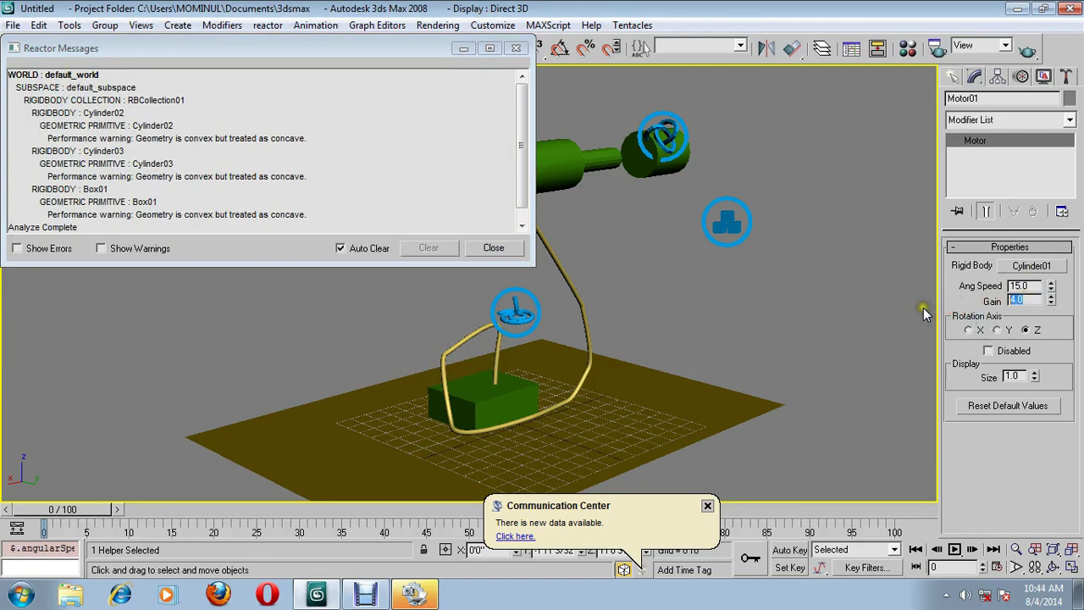
pyautogui.press('Return')
# Dismiss the reactor messages and relaunch the real-time simulation preview.
pyautogui.click(518, 258)
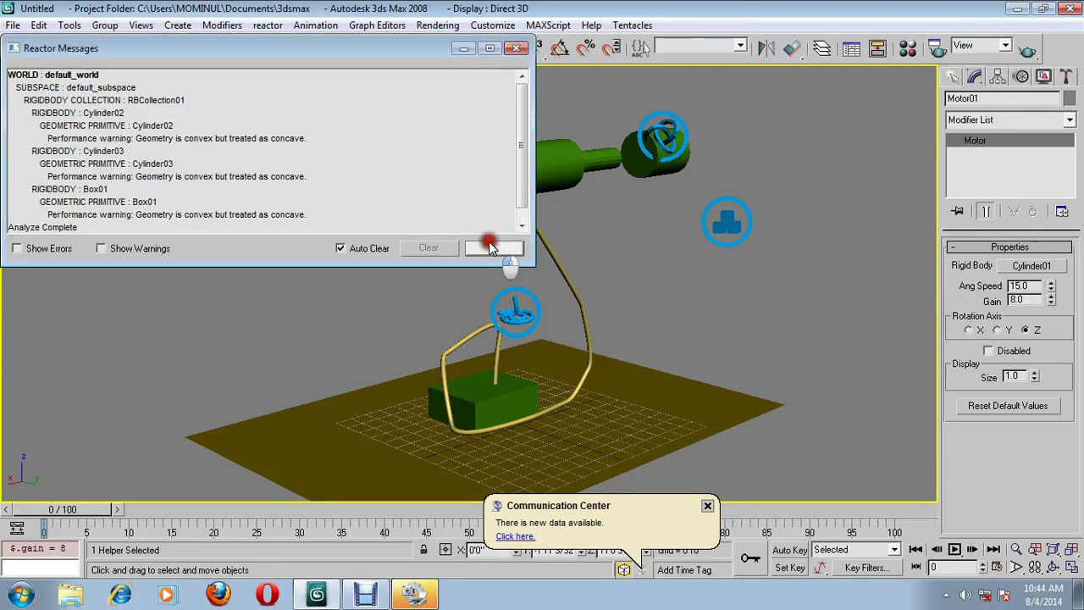
pyautogui.click(482, 246)
pyautogui.click(267, 25)
pyautogui.click(315, 128)
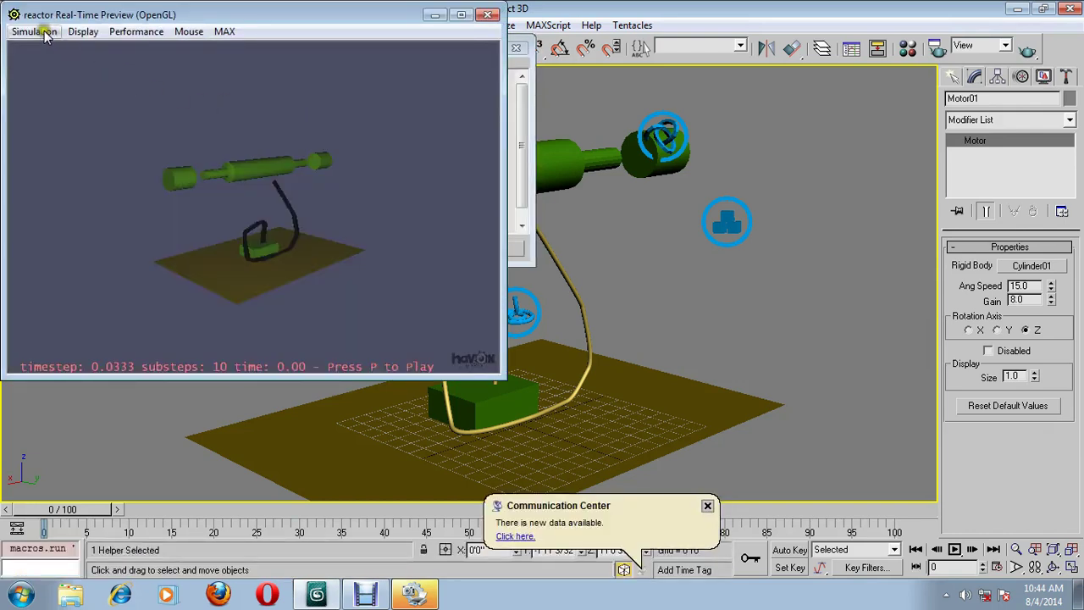
pyautogui.click(32, 31)
# Play the speed-15 preview until Box01 swings around the pin, then close it.
pyautogui.click(43, 51)
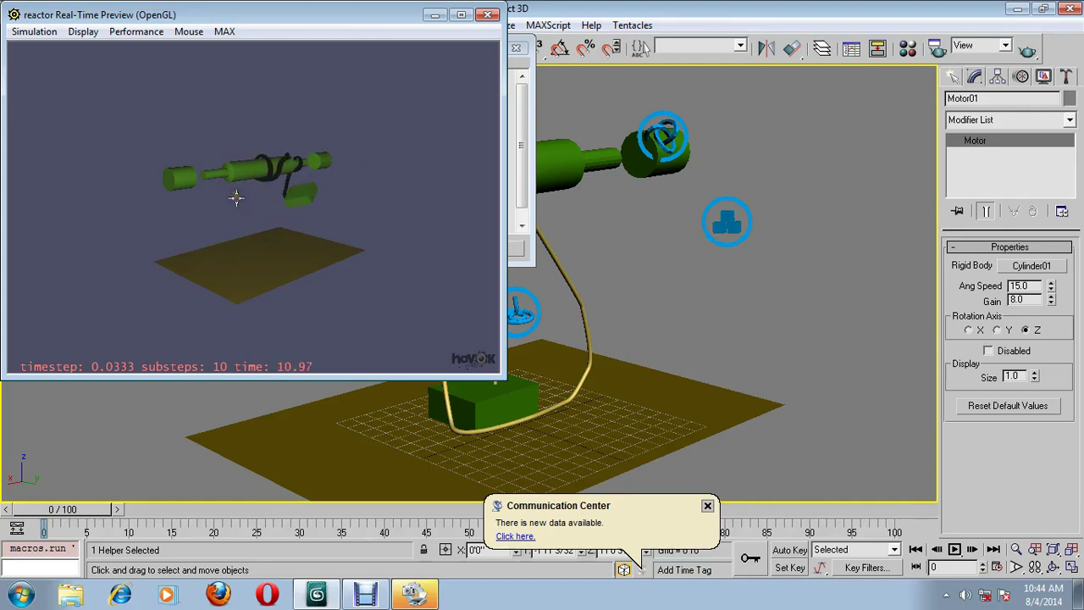
pyautogui.moveTo(242, 198); pyautogui.dragTo(467, 31)
pyautogui.click(489, 19)
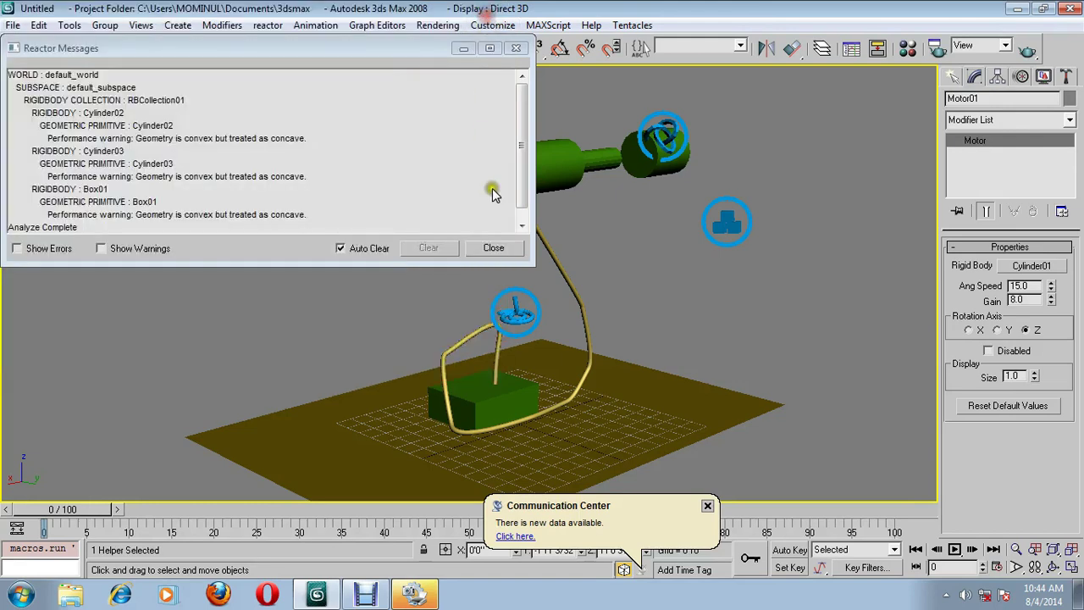
# Set the reactor utility's Preview & Animation End Frame to 300.
pyautogui.click(495, 248)
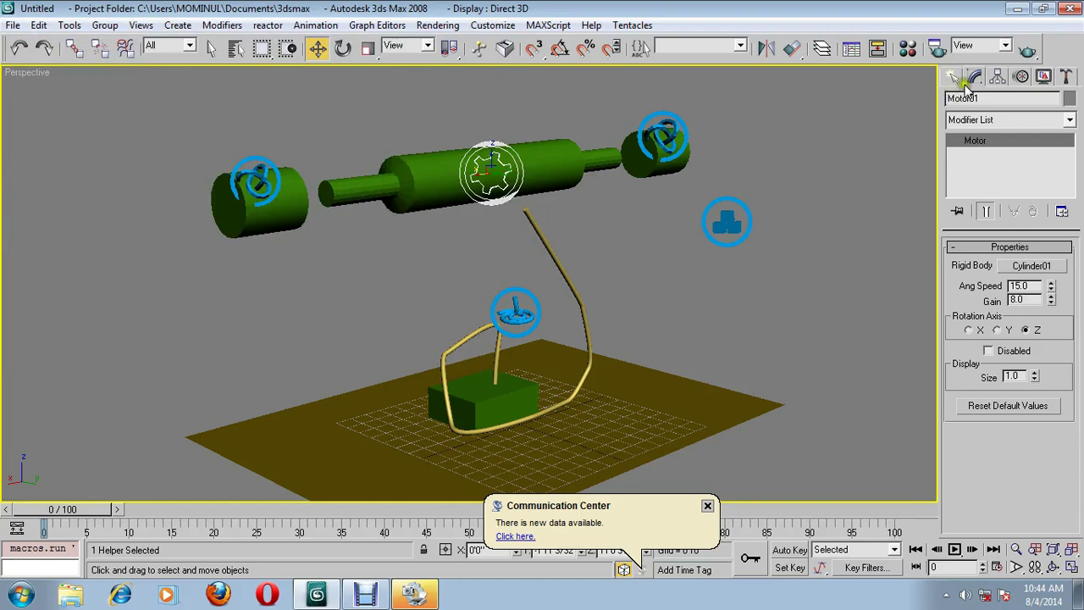
pyautogui.click(1066, 77)
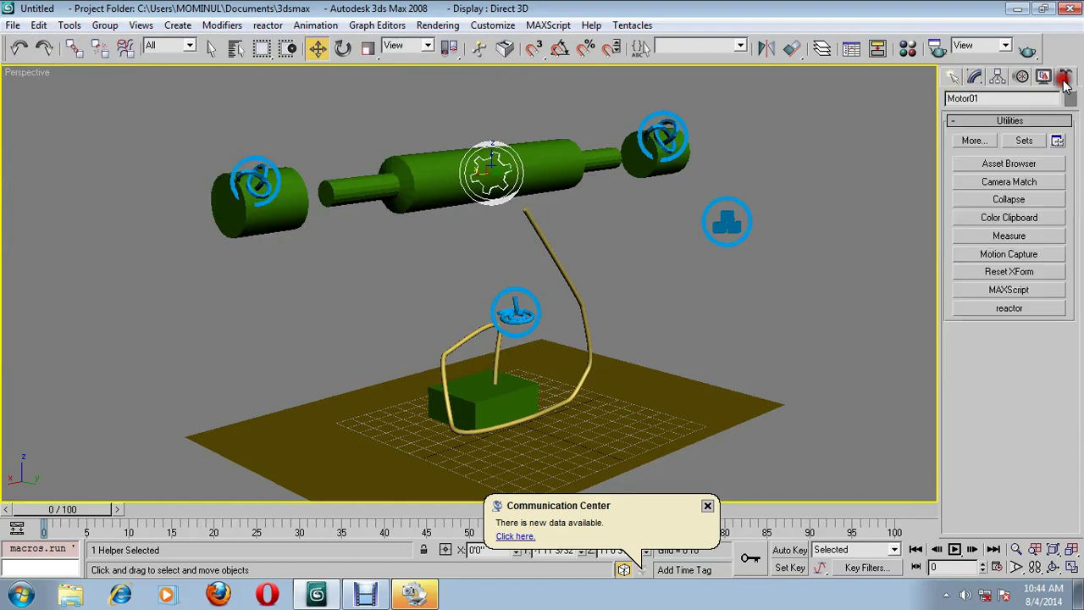
pyautogui.click(979, 307)
pyautogui.scroll(-2, 962, 415)
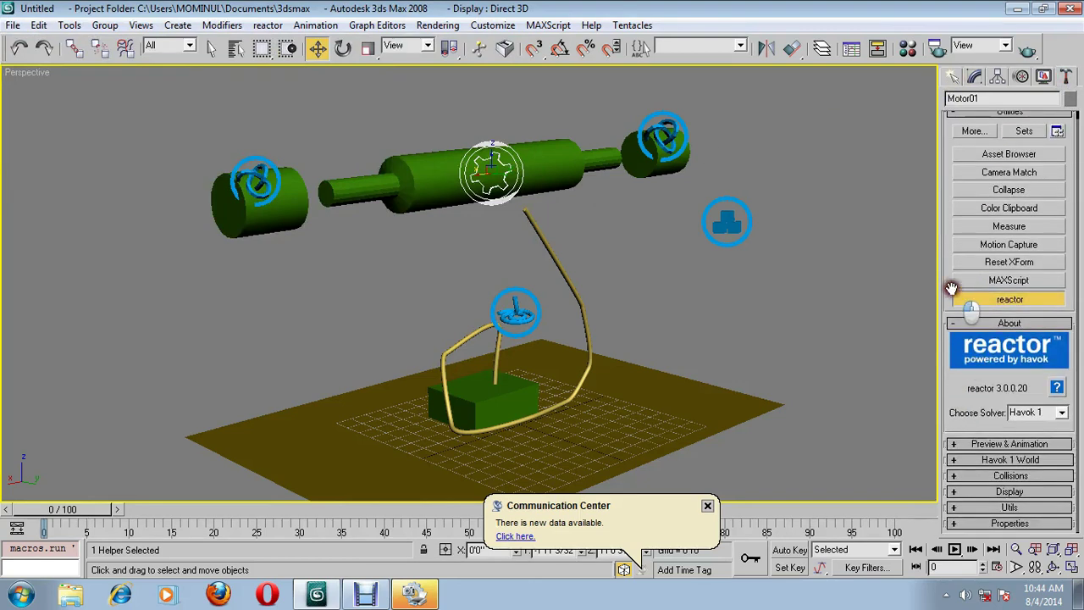
pyautogui.click(965, 444)
pyautogui.doubleClick(1033, 355)
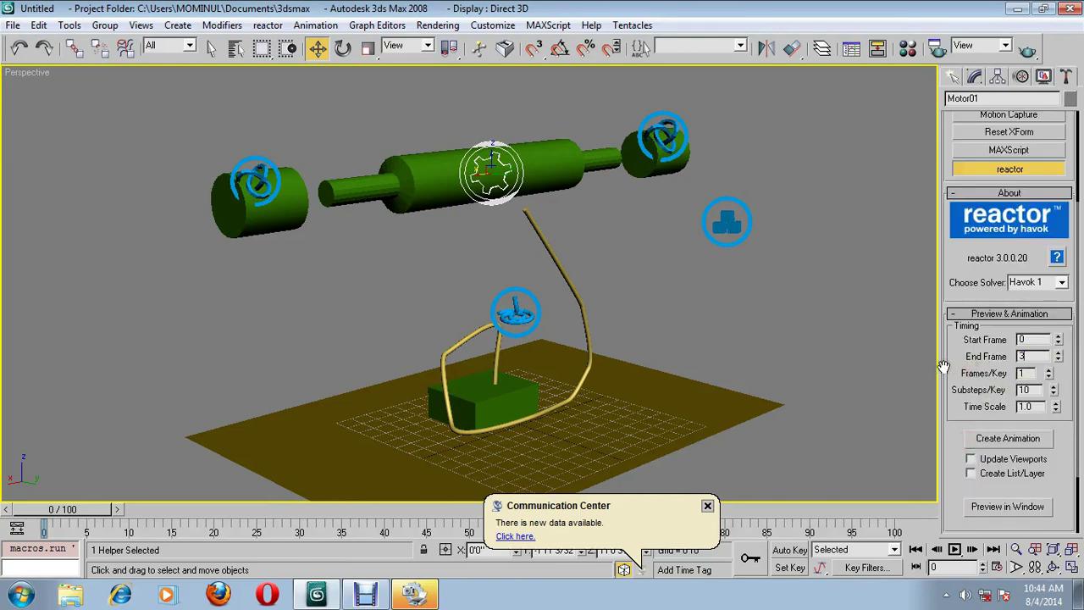
pyautogui.press('Return')
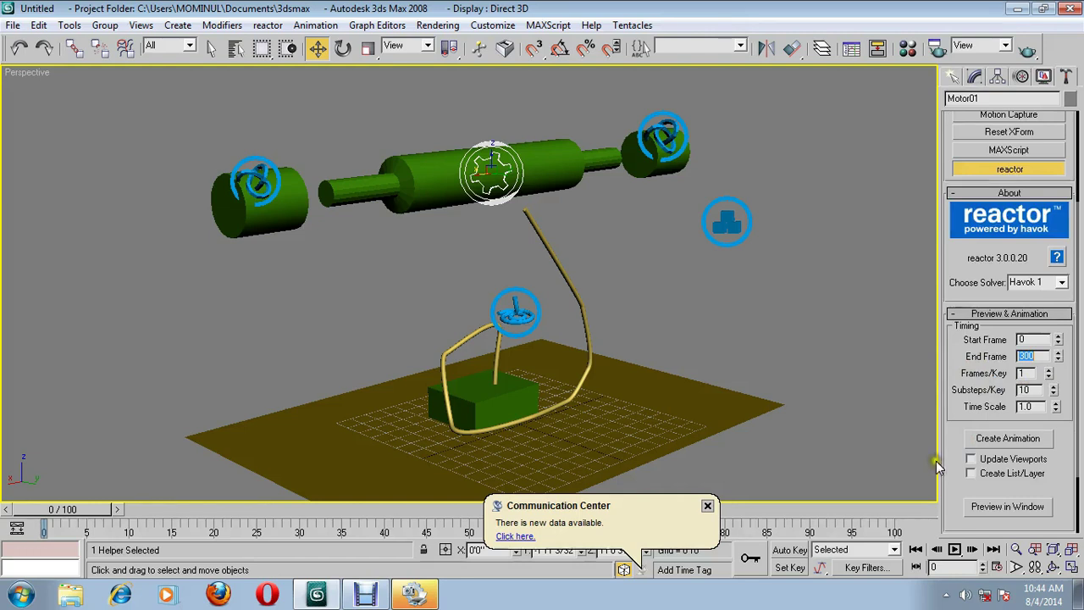
# Set the scene's animation End Time to 300 in Time Configuration.
pyautogui.click(991, 568)
pyautogui.doubleClick(507, 323)
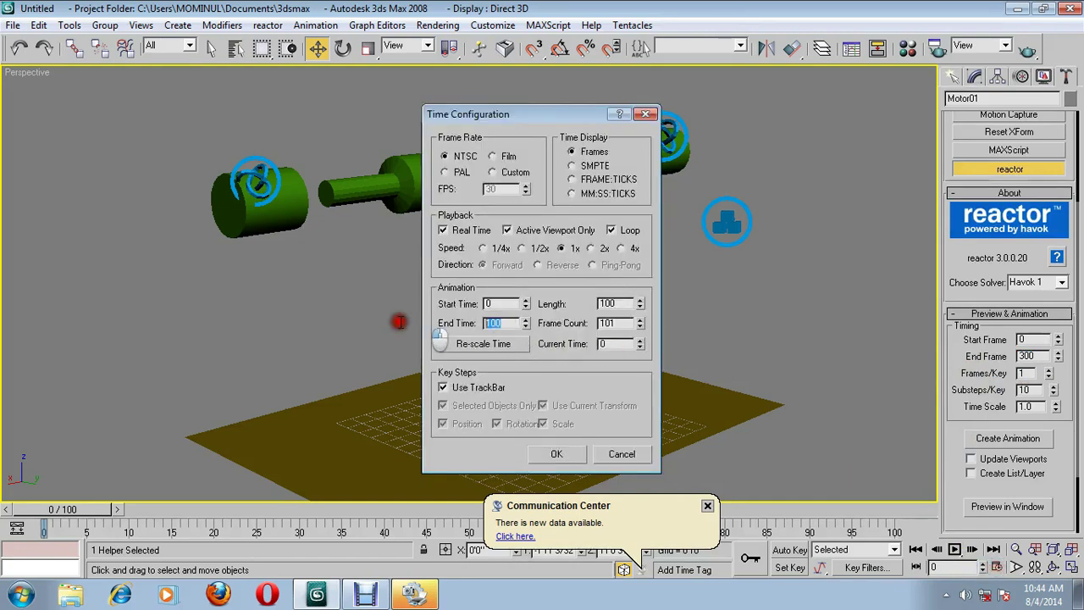
pyautogui.write('300')
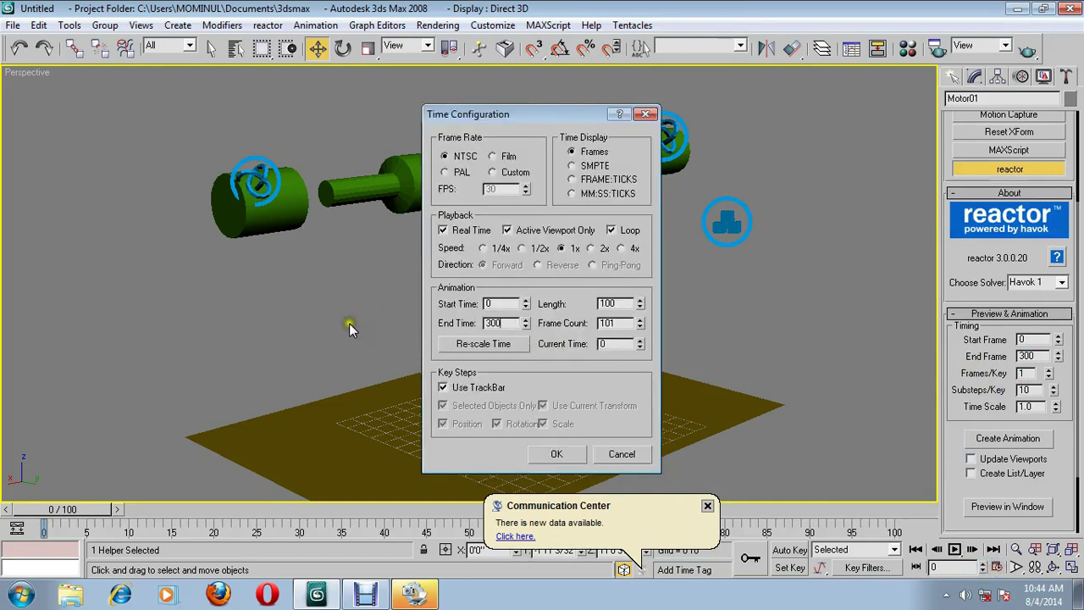
pyautogui.click(542, 454)
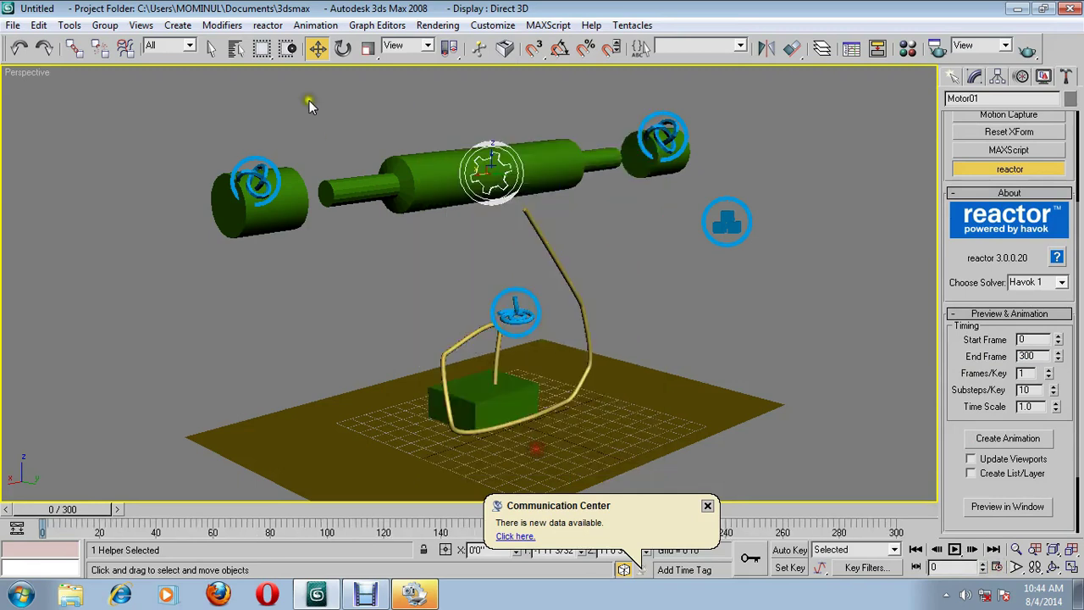
# Bake the reactor simulation with Create Animation and play back the 300-frame result.
pyautogui.click(268, 24)
pyautogui.click(285, 146)
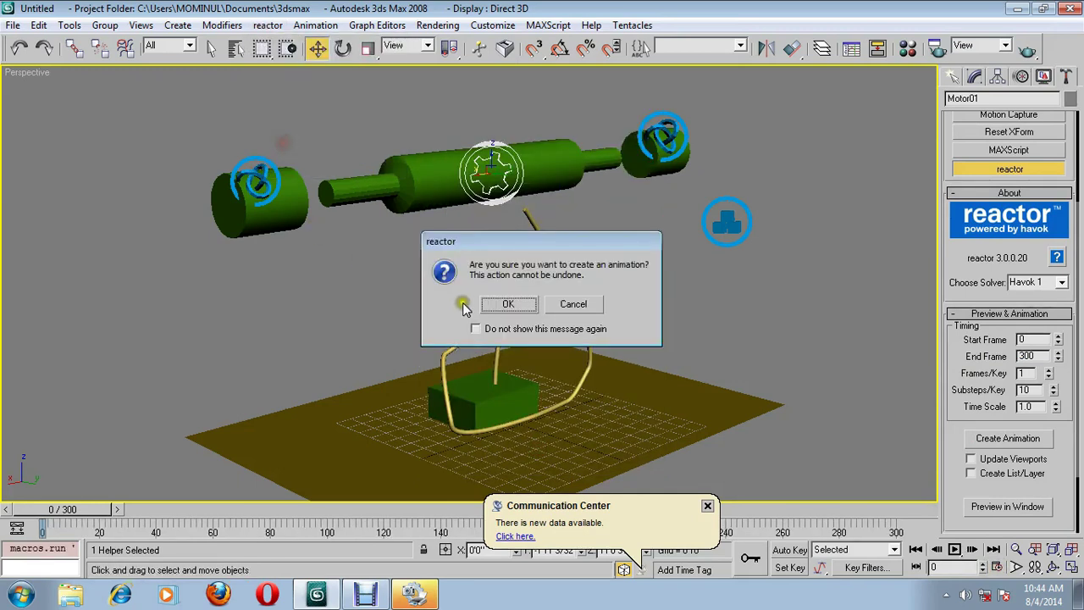
pyautogui.click(481, 301)
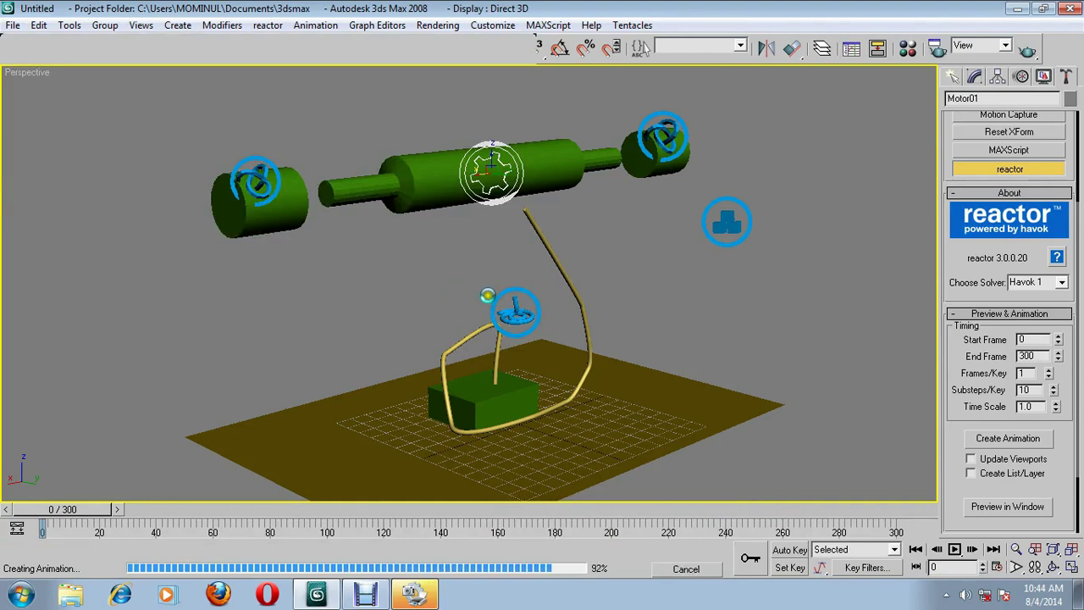
pyautogui.click(494, 249)
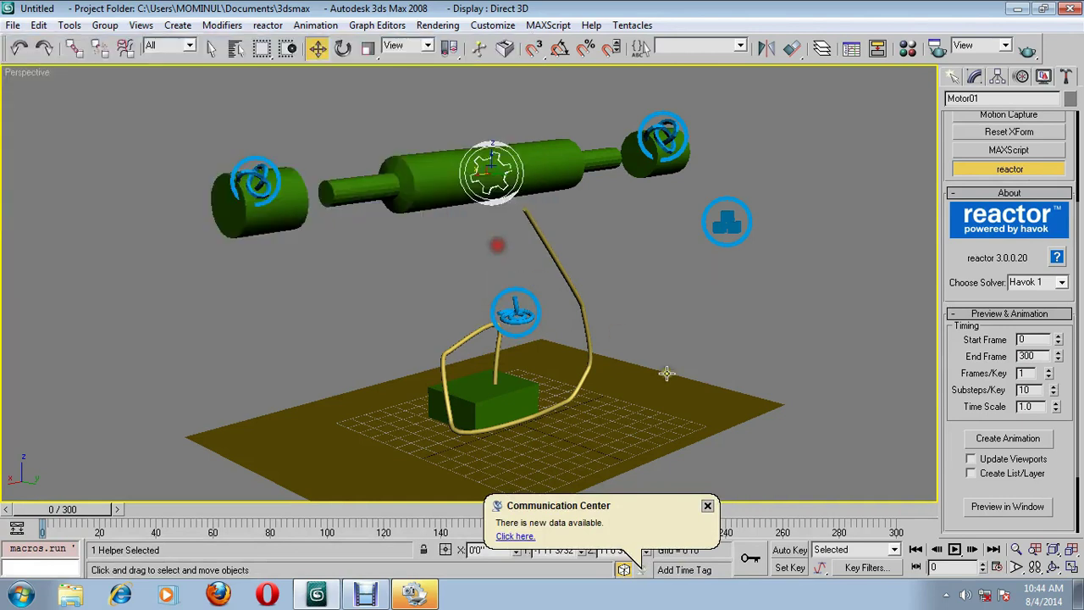
pyautogui.click(962, 550)
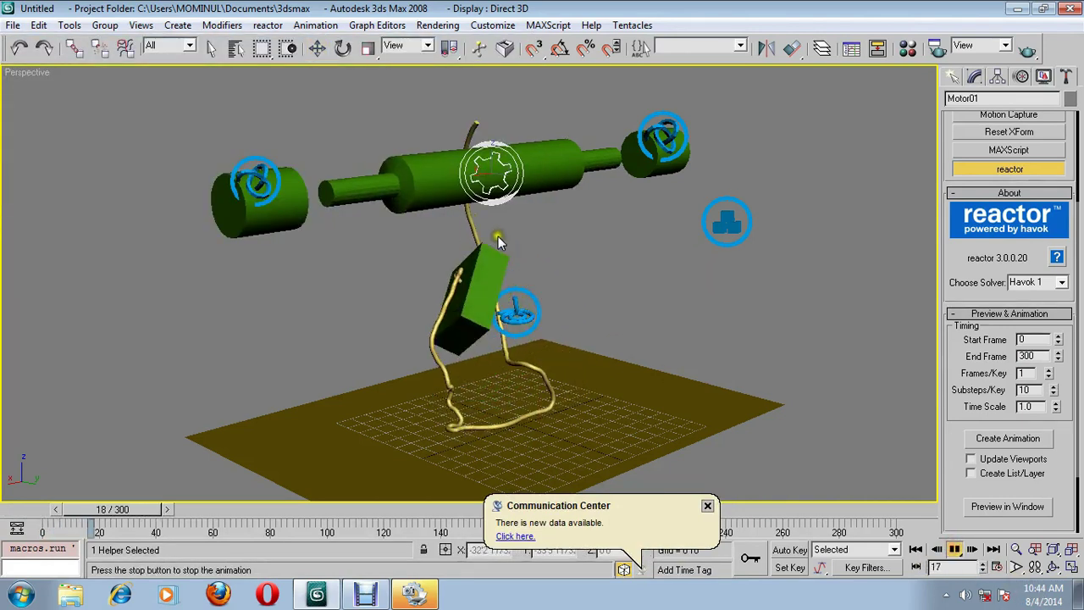